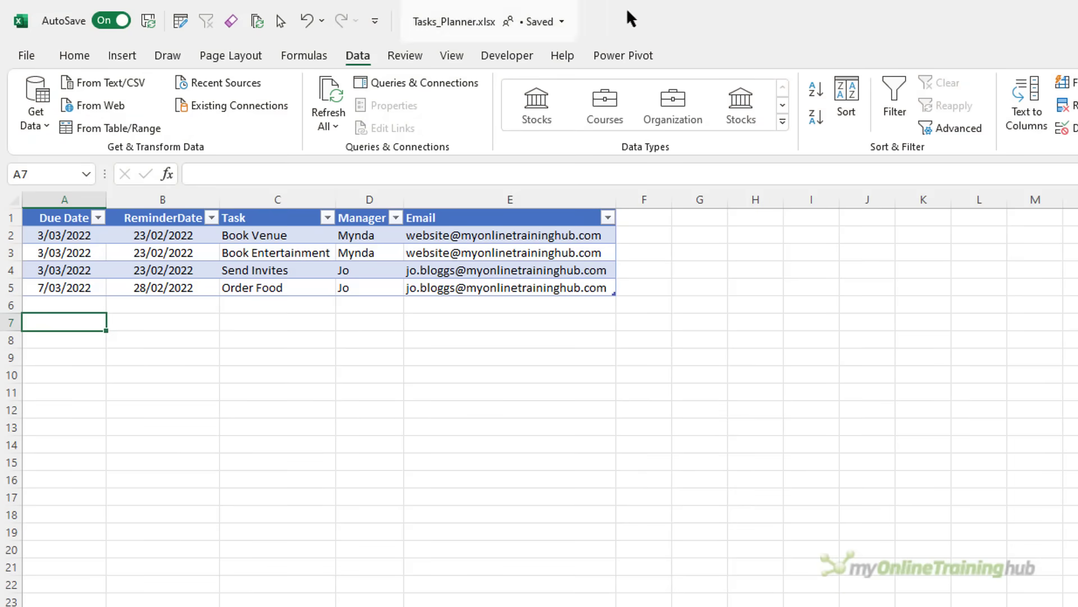
Select cell D2 in the Tasks table and check the table name and workbook location
left_click(120, 54)
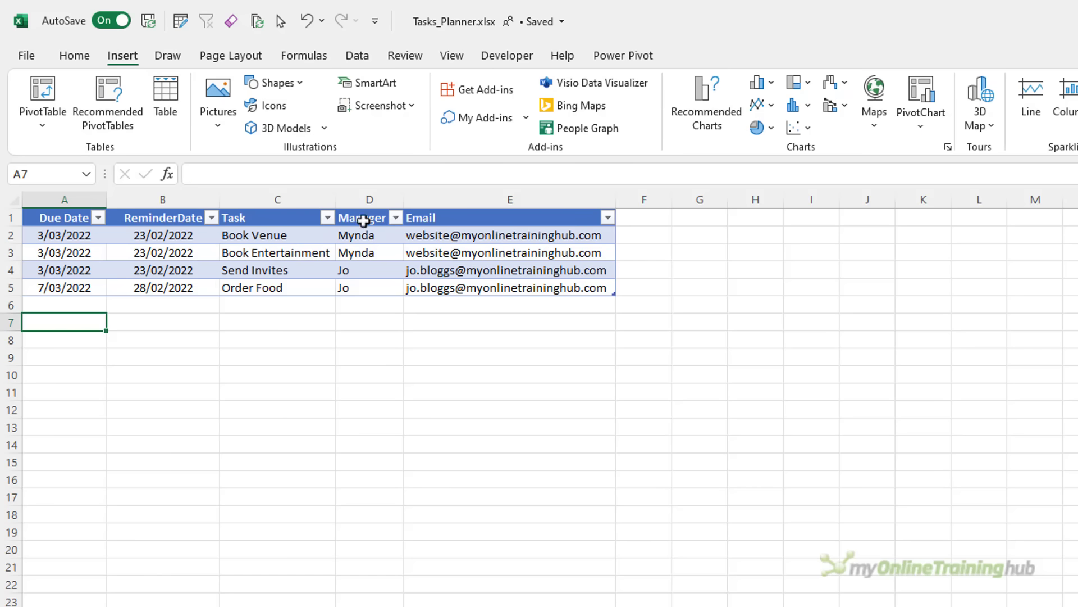
left_click(375, 233)
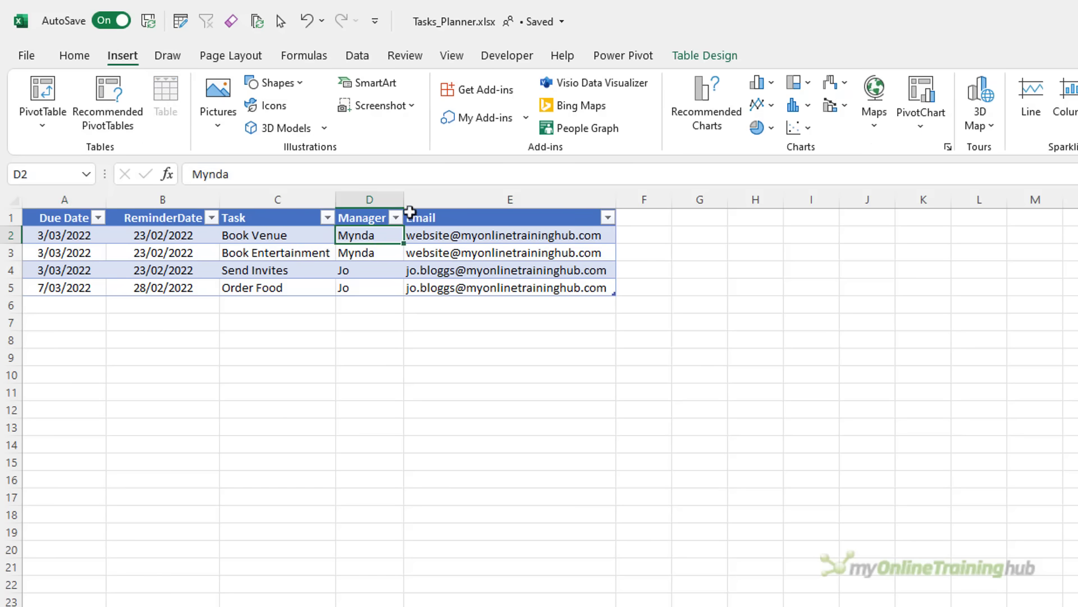
left_click(683, 55)
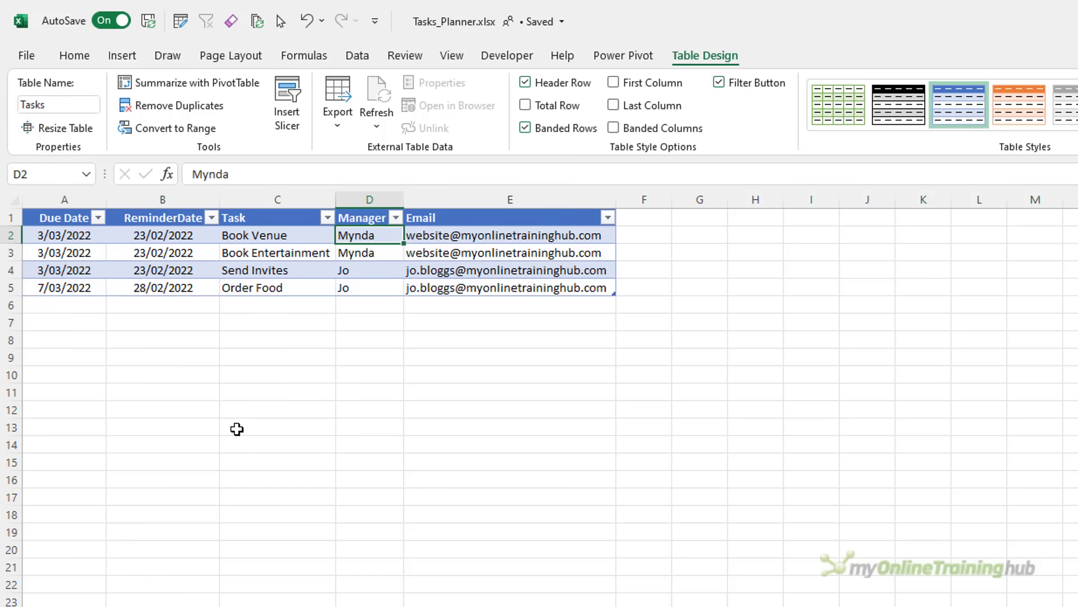
left_click(563, 22)
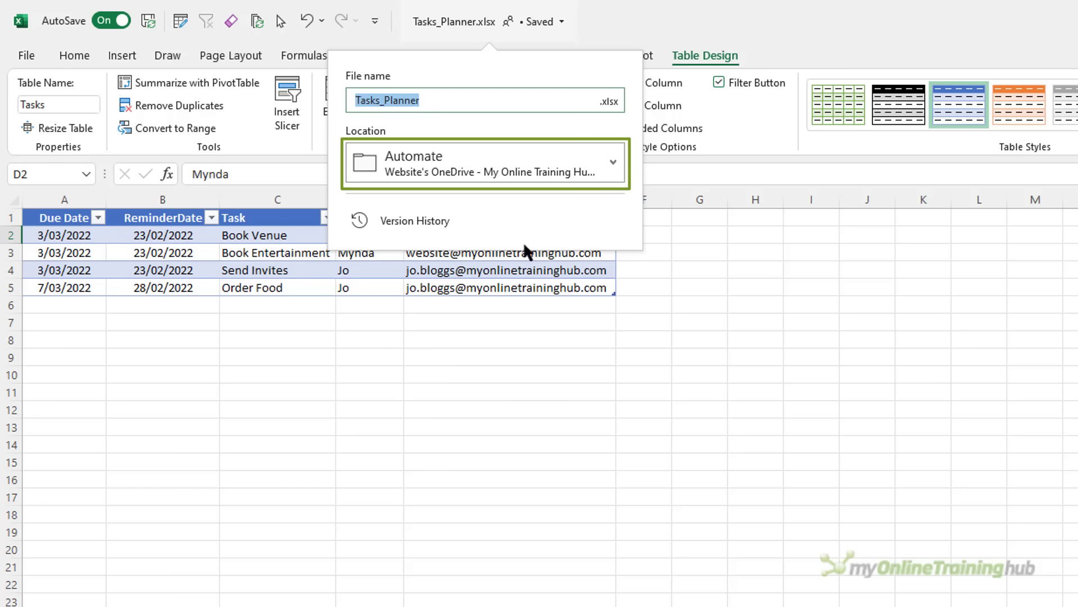
left_click(506, 352)
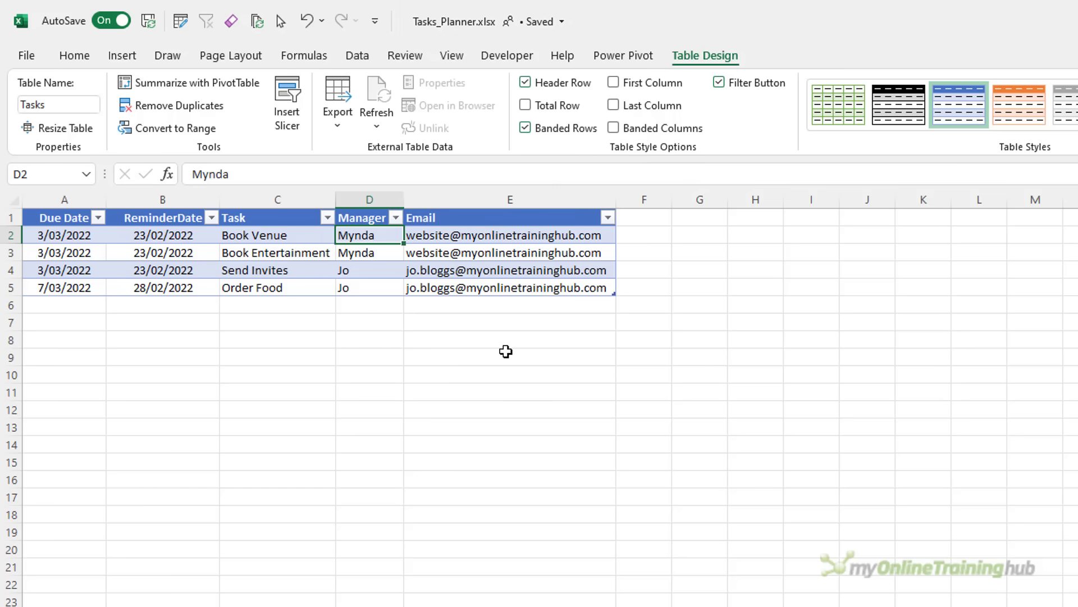
Search the Office add-ins store for 'power automate', then close the store
left_click(115, 57)
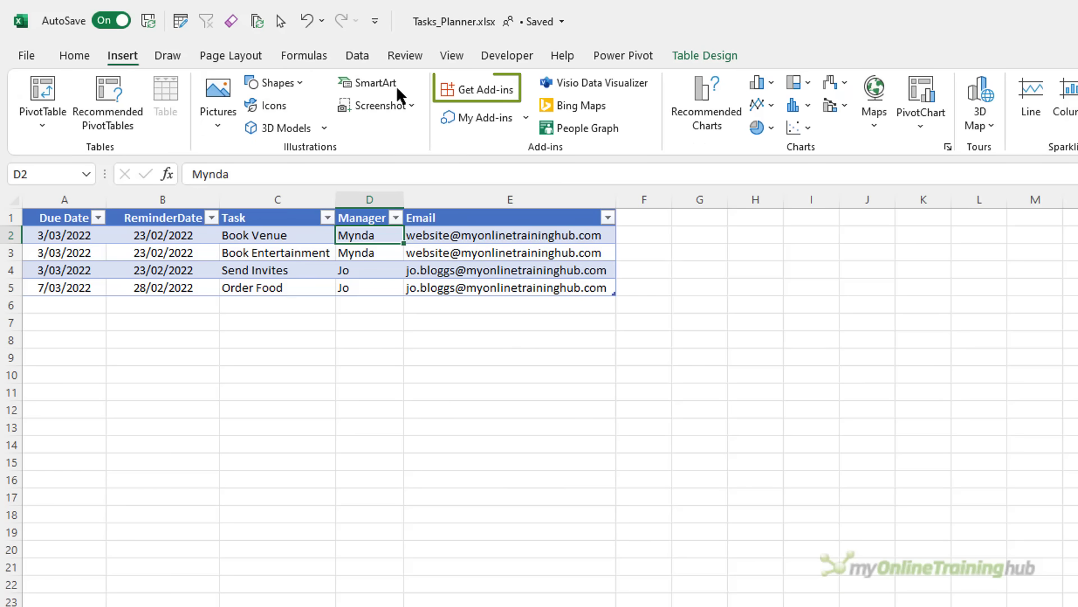
left_click(477, 95)
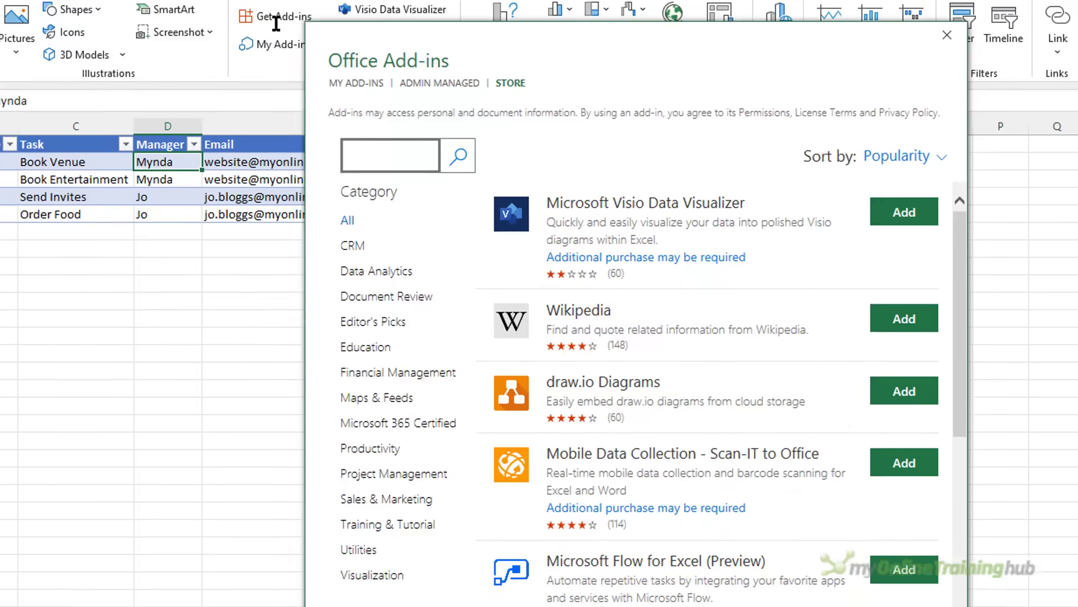
type("power automate")
key("Return")
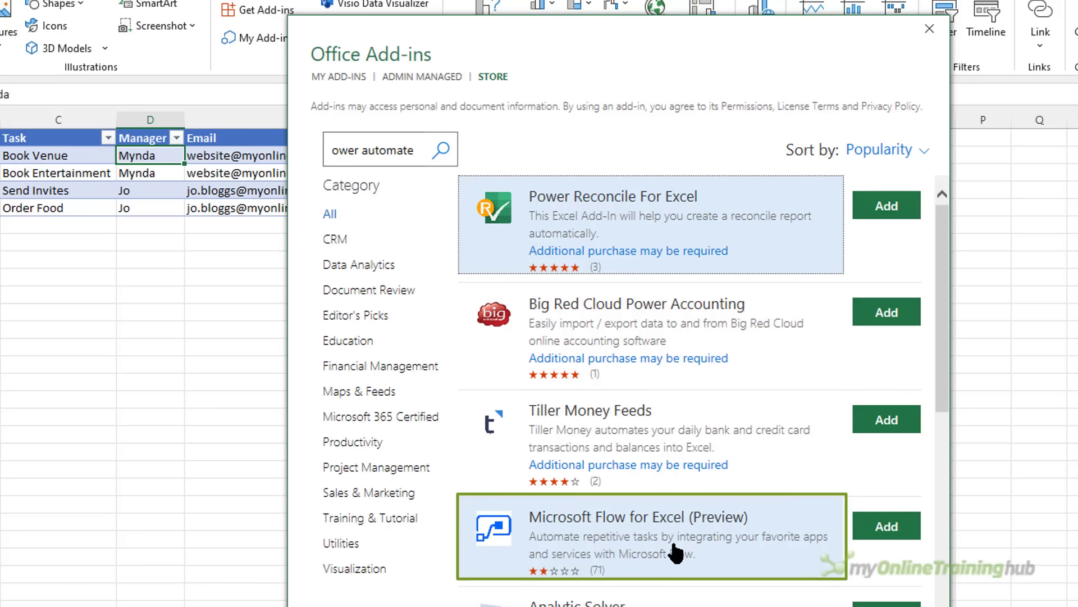
left_click(929, 27)
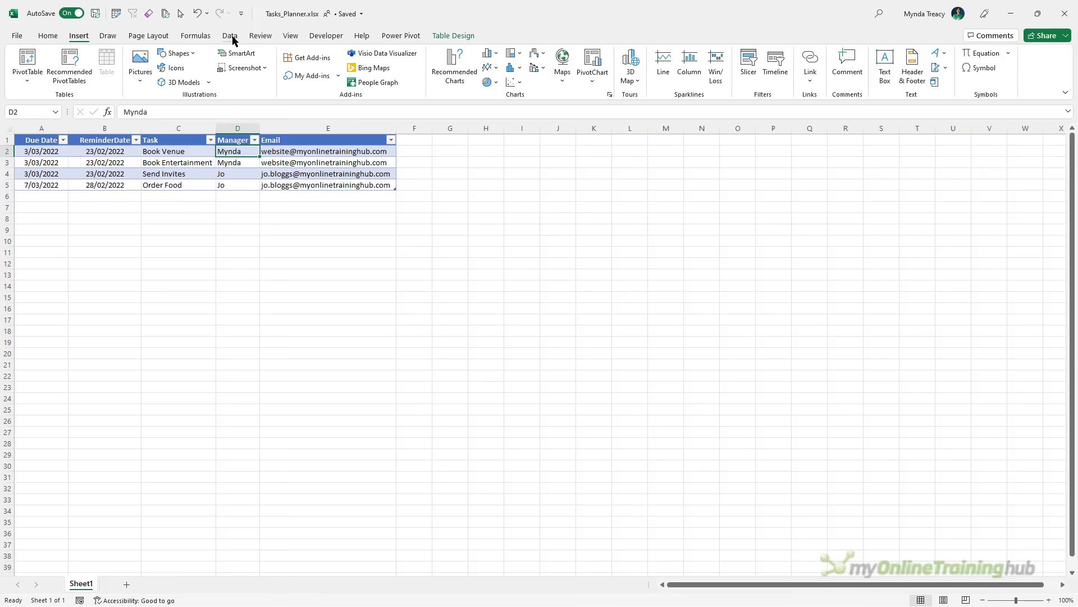
Open the workbook's Flow pane from the Data commands and view the new flow options
left_click(230, 36)
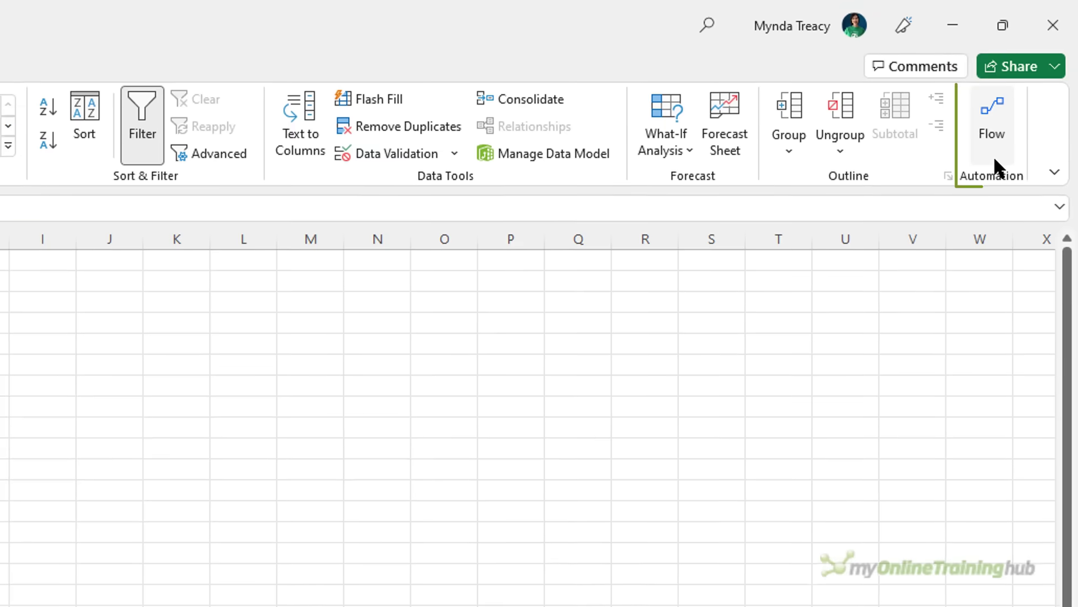
left_click(993, 155)
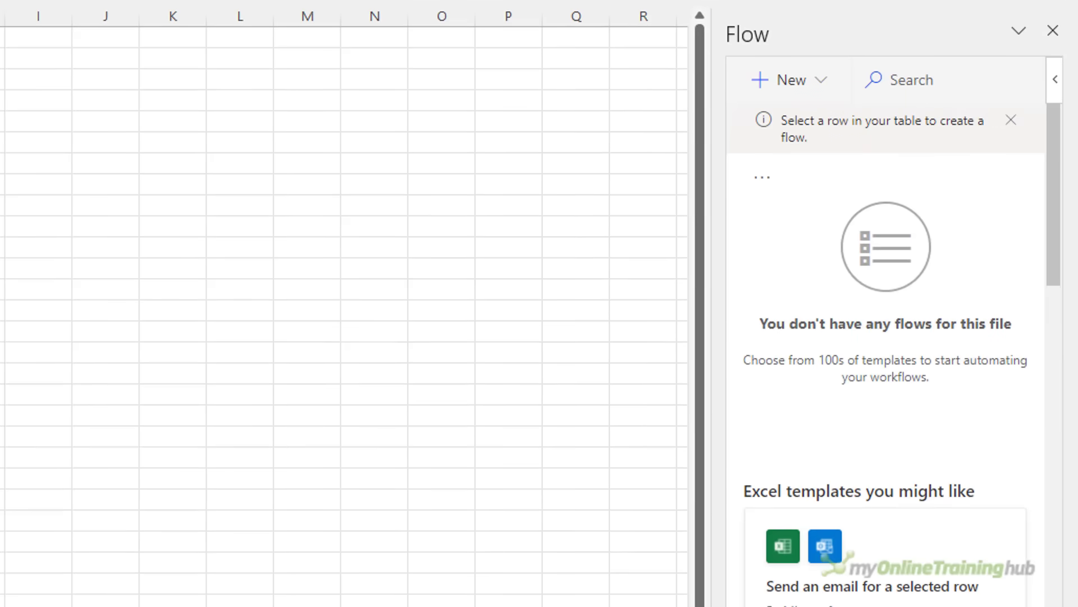
left_click(817, 90)
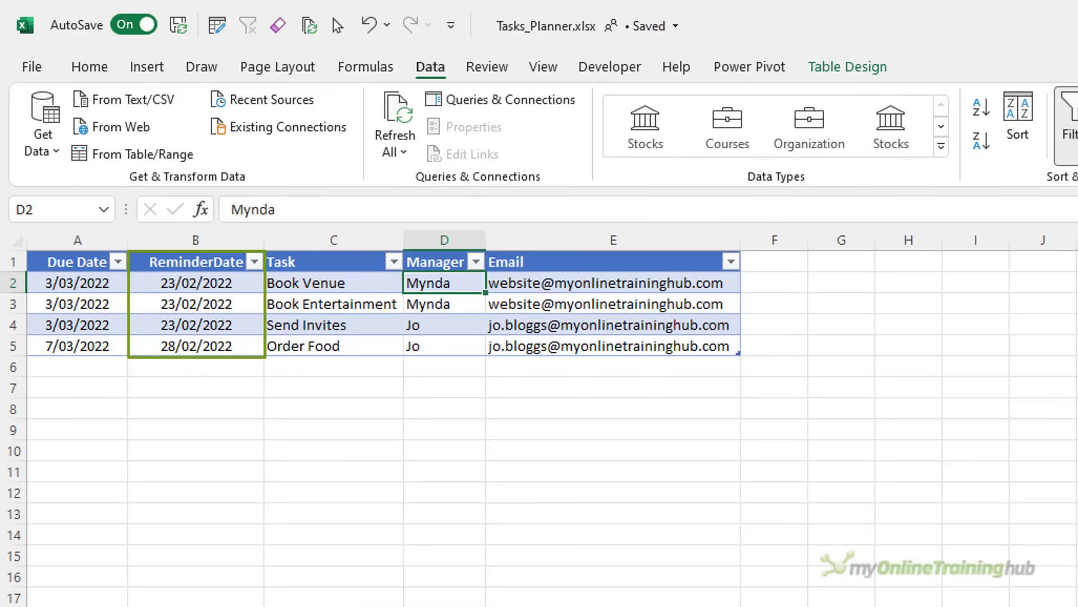
From the OneDrive app launcher's All apps list, open Power Automate in a new tab
left_click(1076, 451)
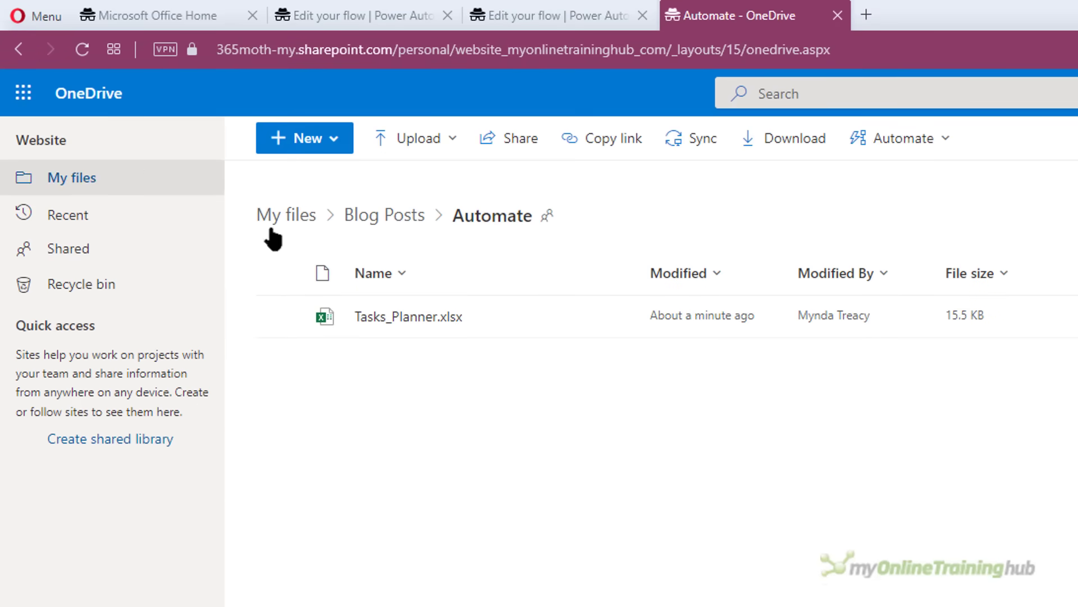
left_click(23, 93)
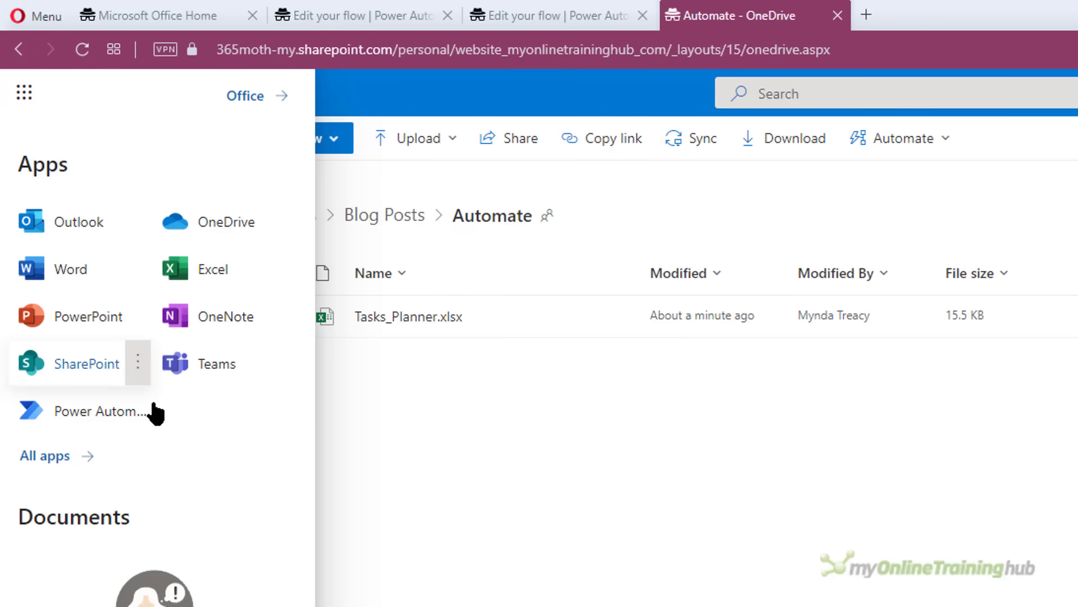
left_click(79, 450)
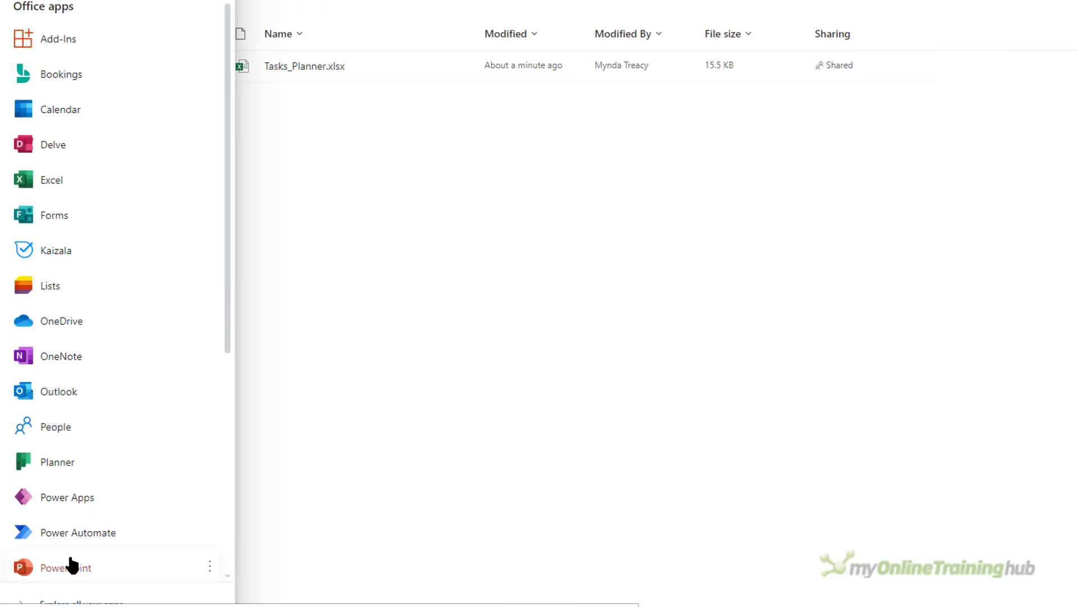
right_click(72, 543)
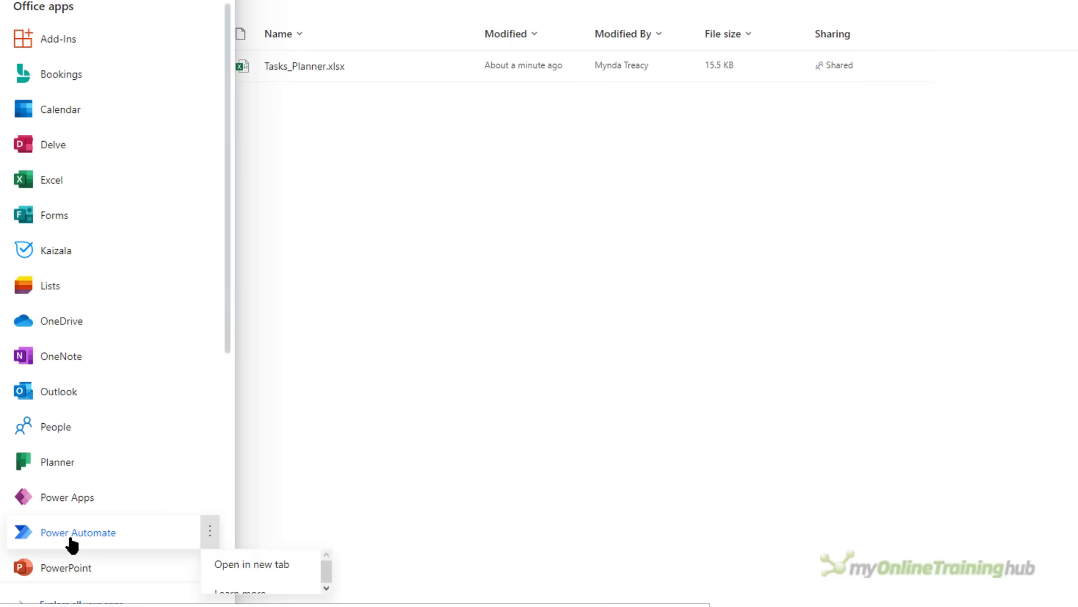
left_click(228, 564)
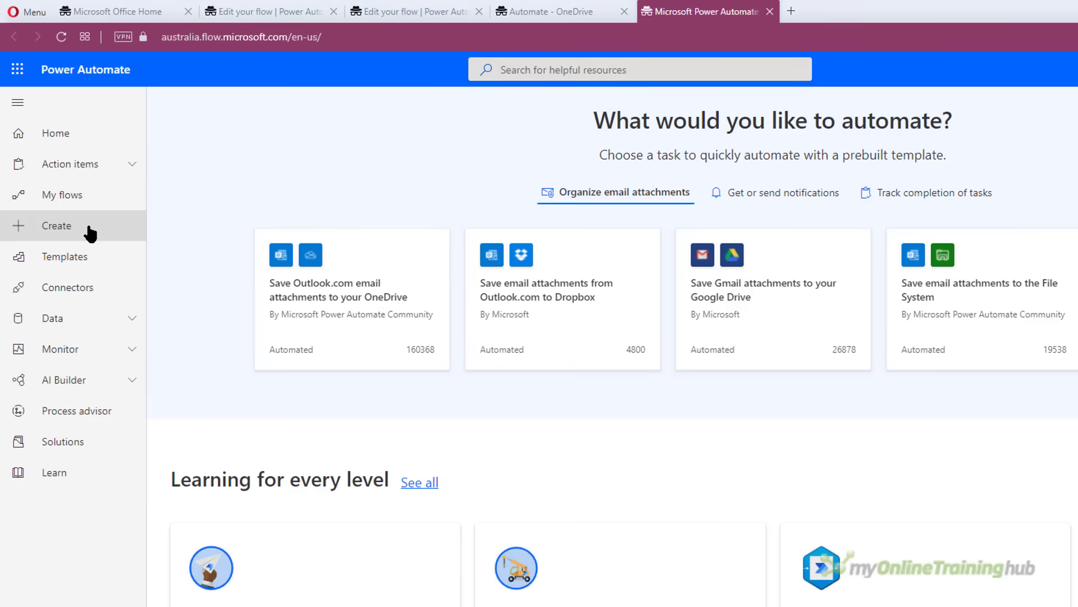
Create a scheduled cloud flow 'Email Task Reminders' that repeats every 1 Day
left_click(89, 227)
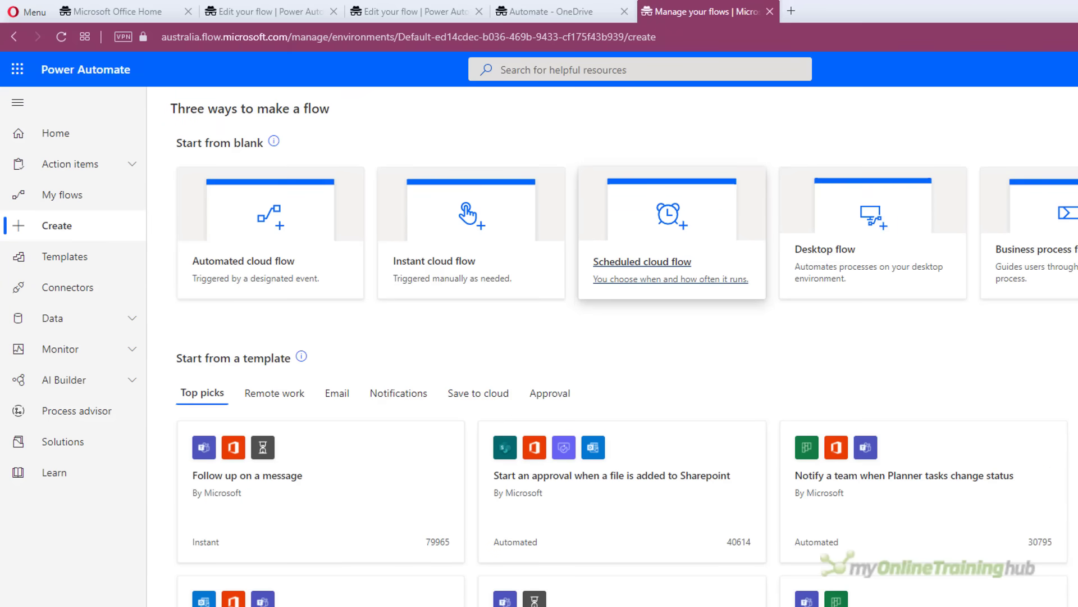
left_click(645, 260)
left_click(758, 285)
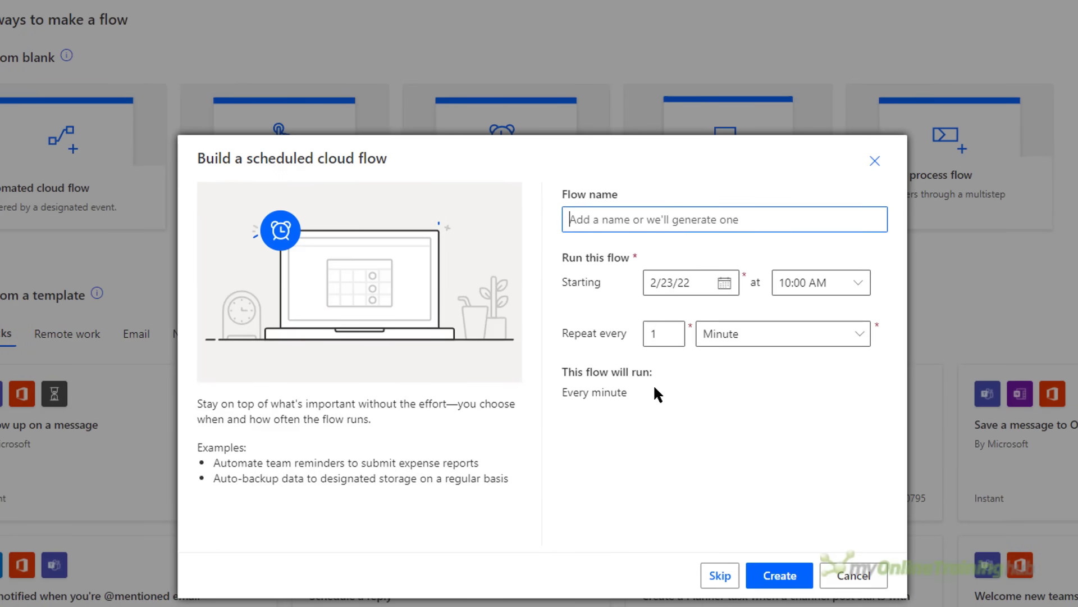
type("Email Task Reminders")
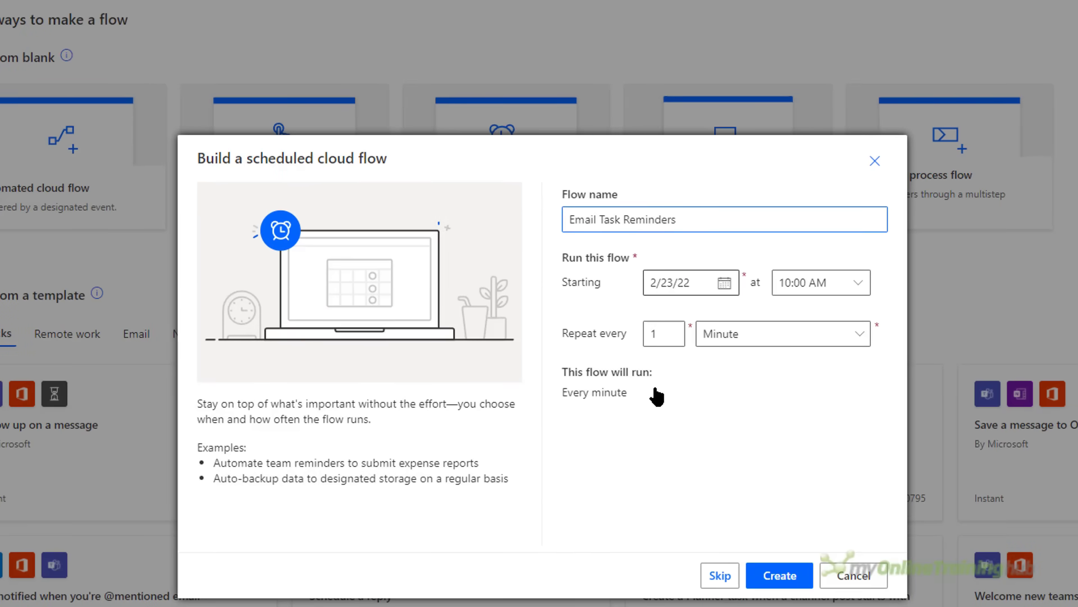
left_click(860, 335)
left_click(740, 419)
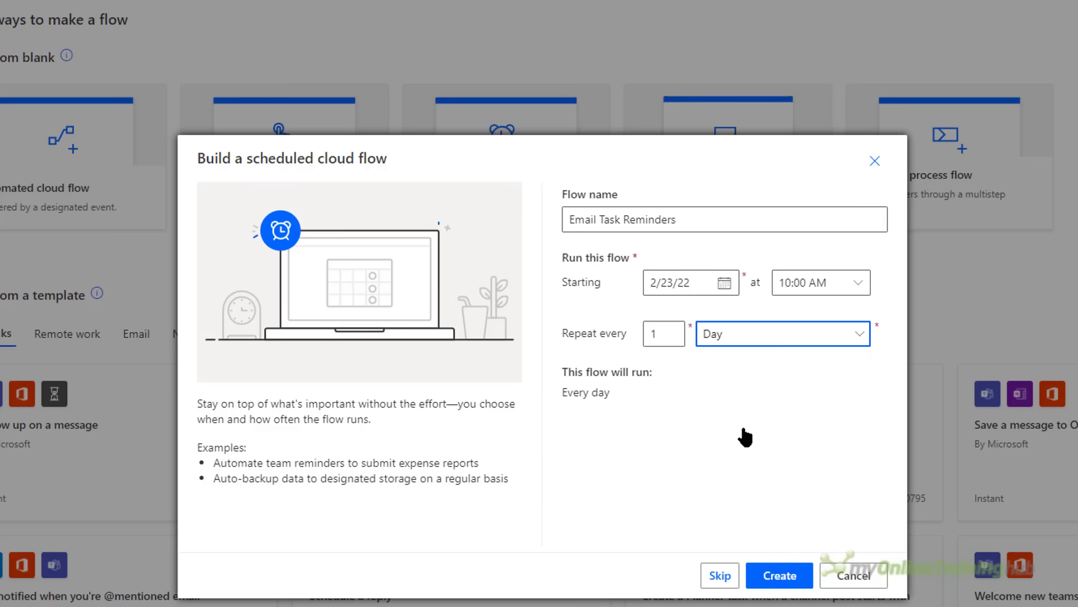
left_click(787, 582)
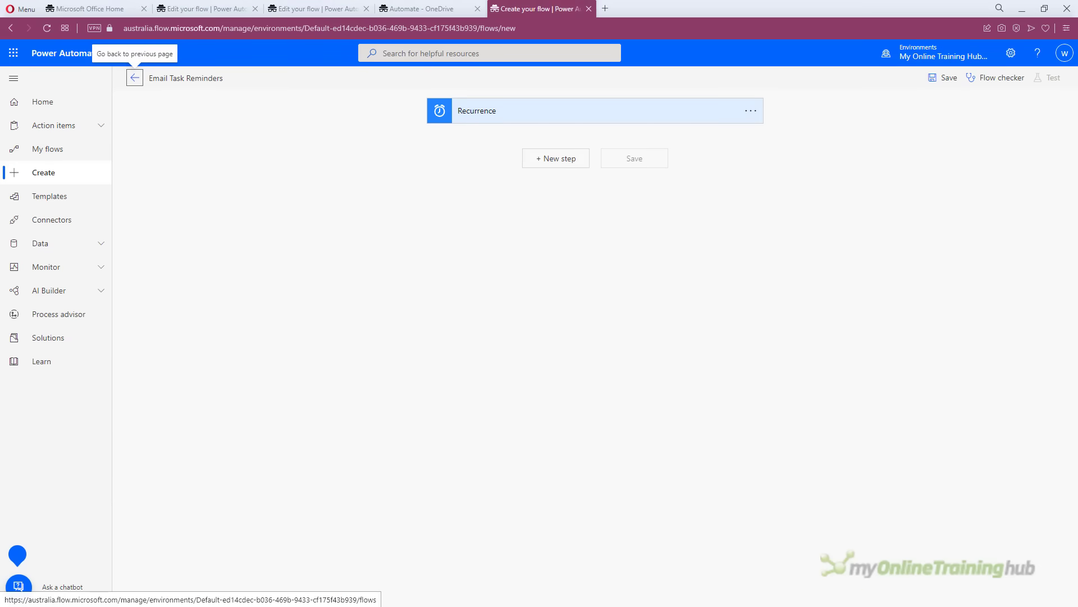
Review the Recurrence interval and frequency, collapse the trigger, and add a new step below it
left_click(538, 117)
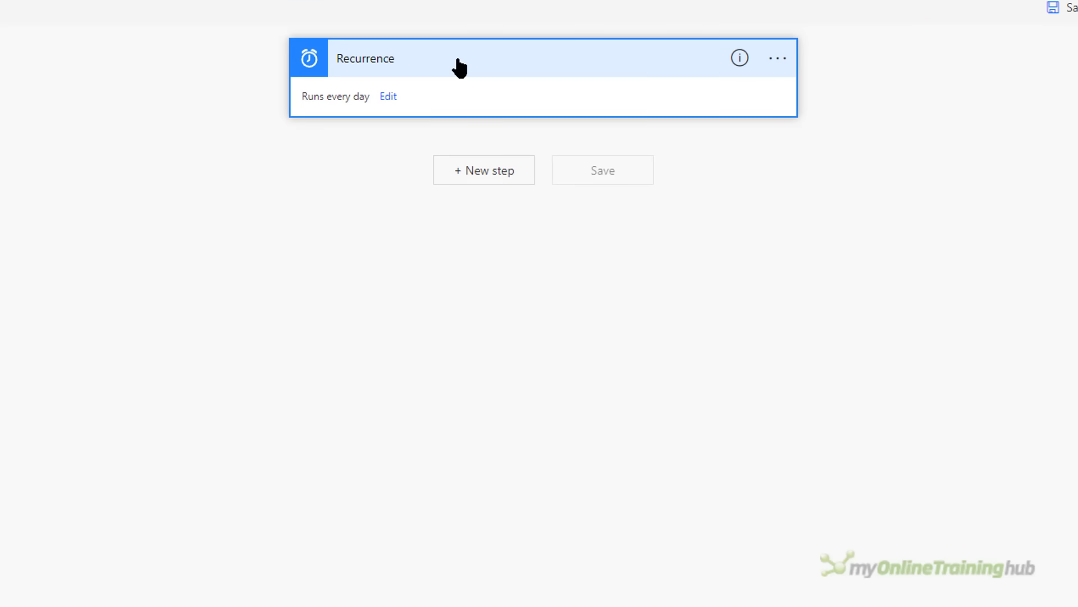
left_click(388, 97)
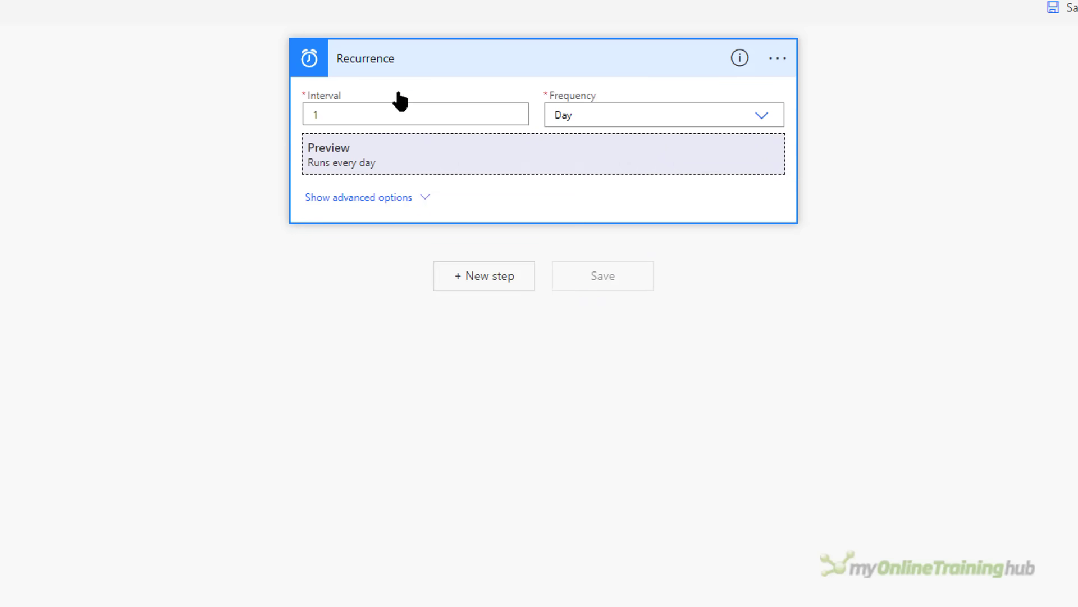
left_click(477, 64)
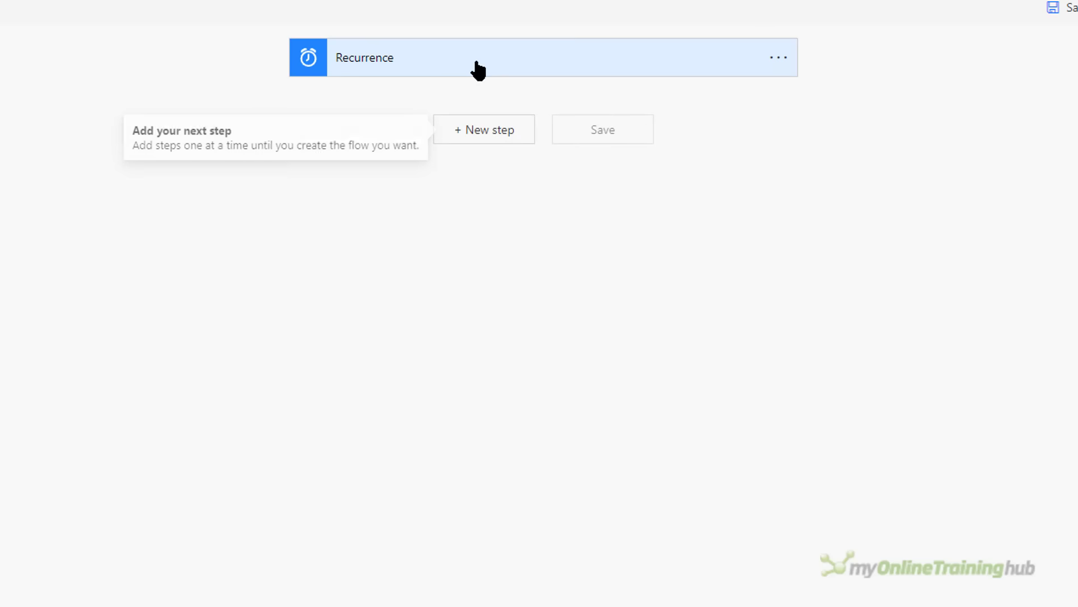
left_click(485, 132)
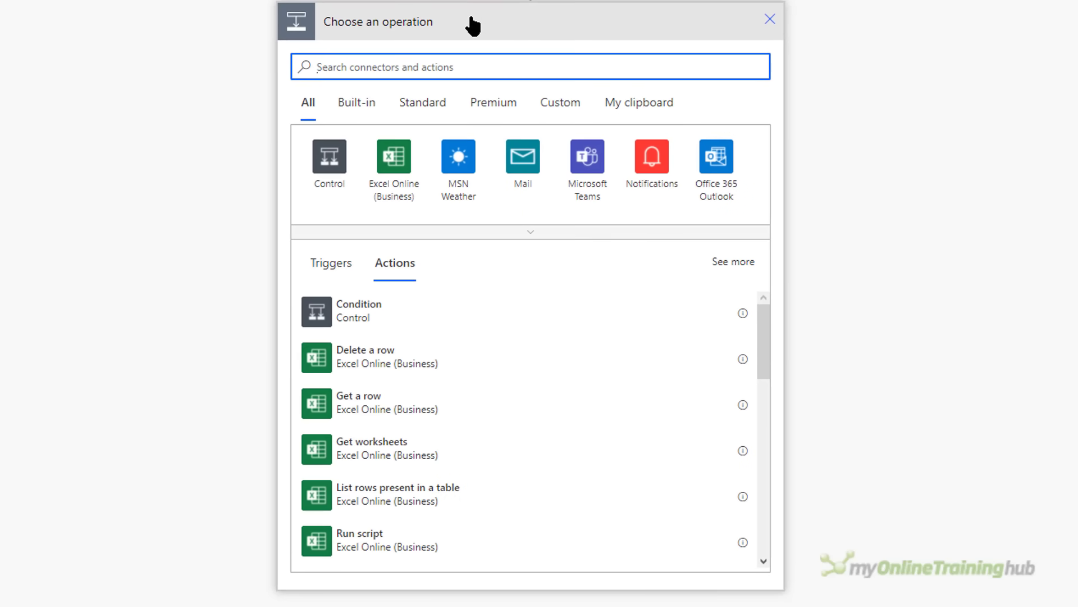
Add a List rows present in a table action using OneDrive for Business, library OneDrive
left_click(466, 506)
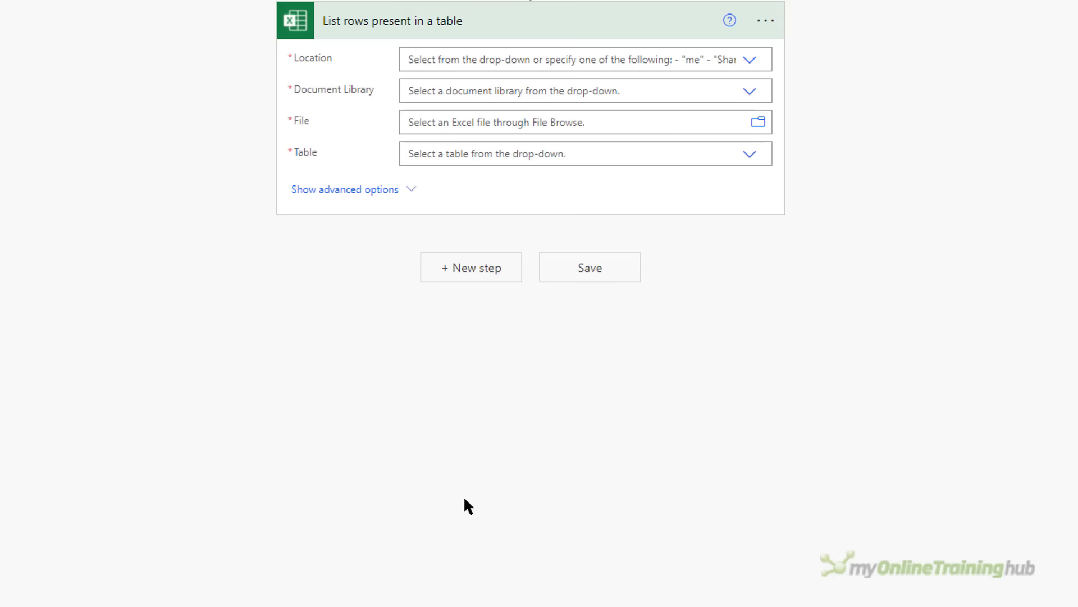
left_click(751, 60)
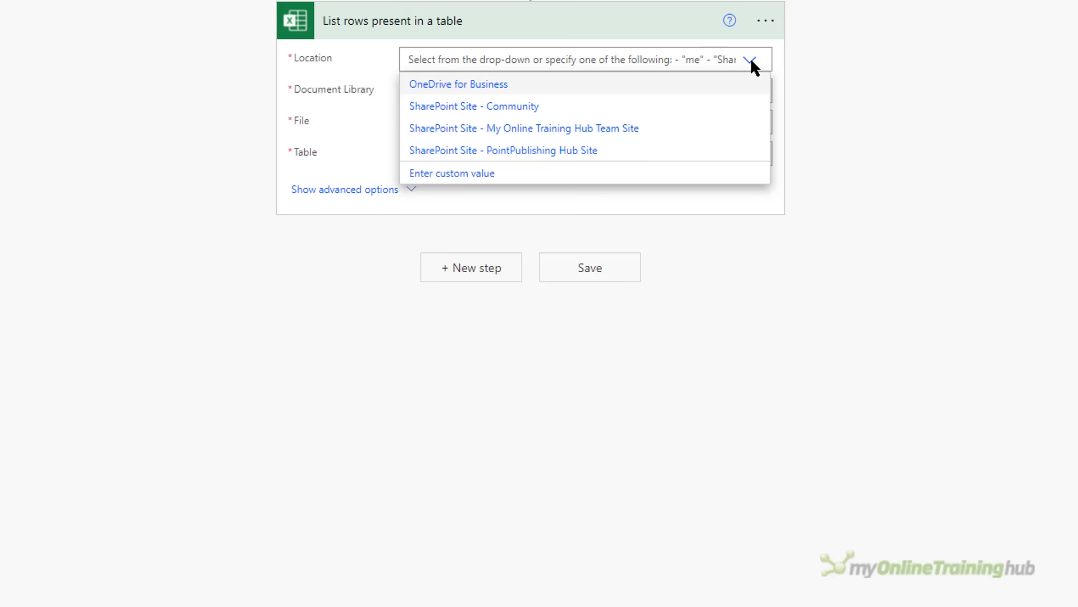
left_click(507, 85)
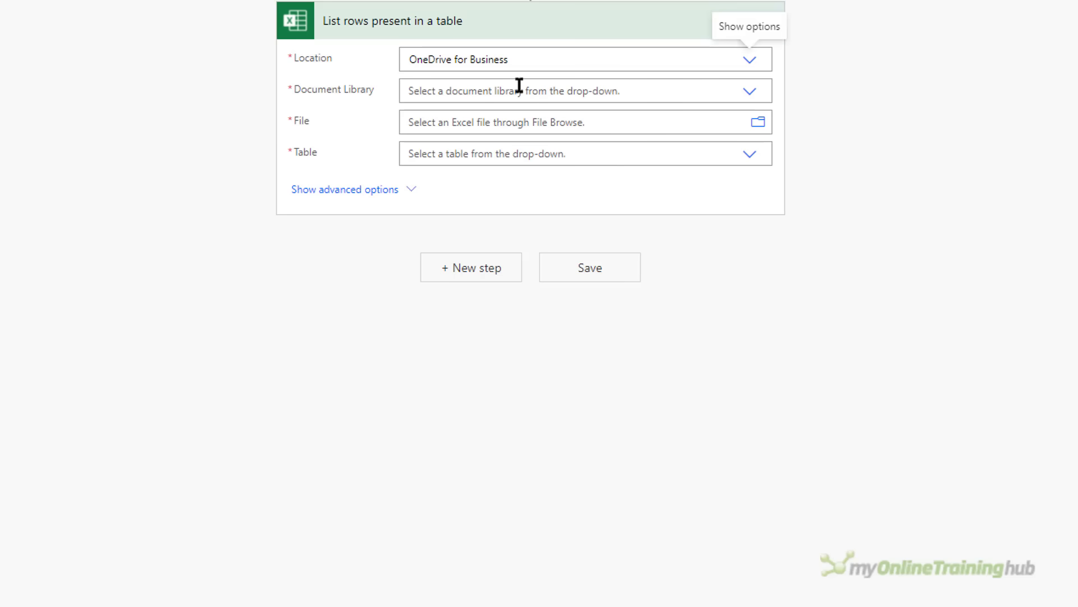
left_click(752, 93)
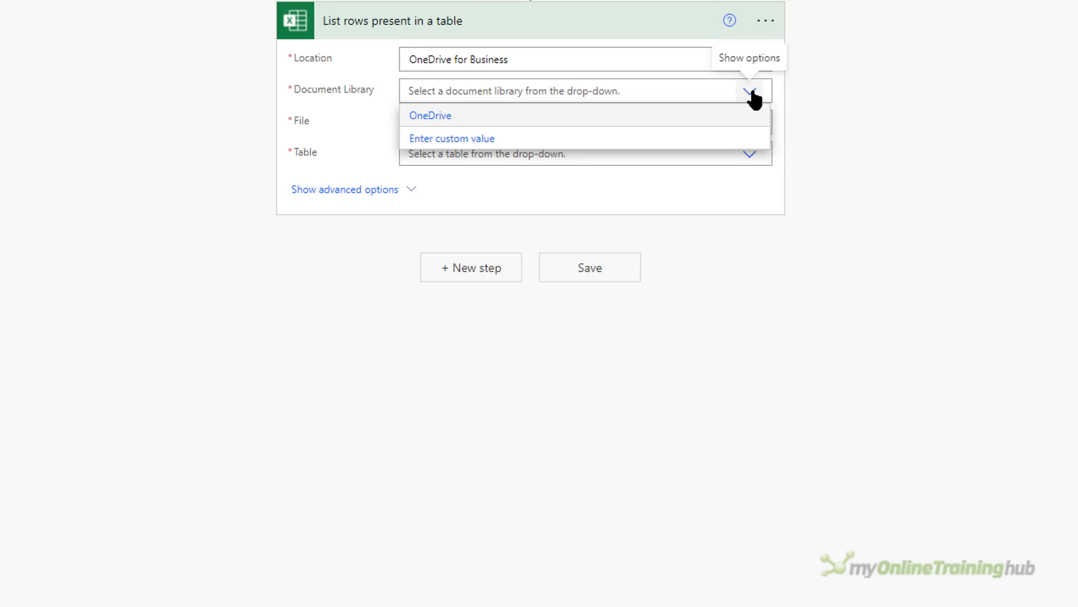
left_click(464, 117)
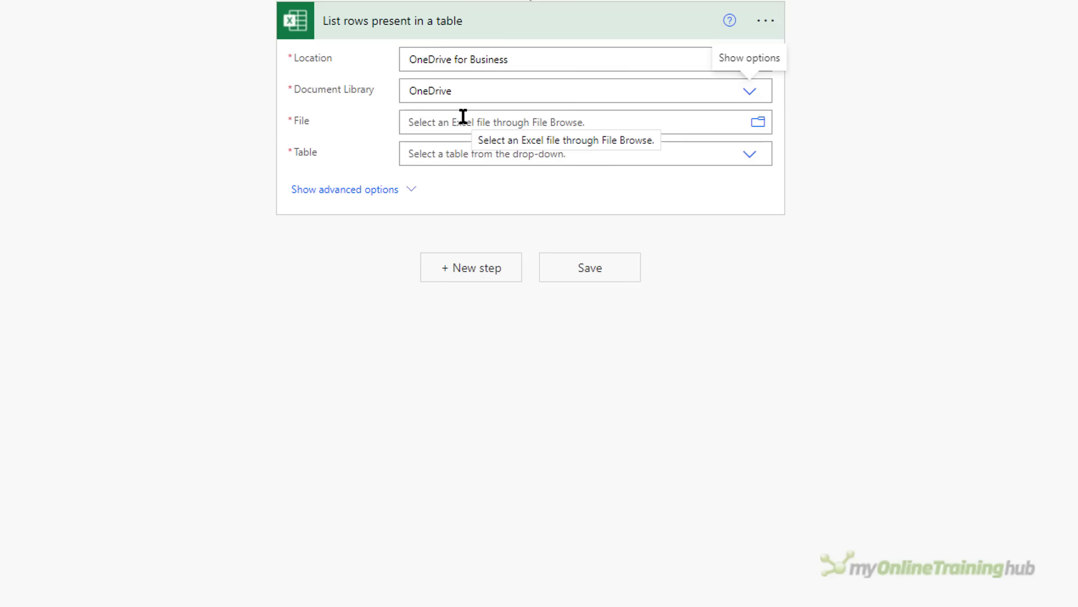
Pick Blog Posts/Automate/Tasks_Planner.xlsx as the file and Tasks as the table
left_click(758, 126)
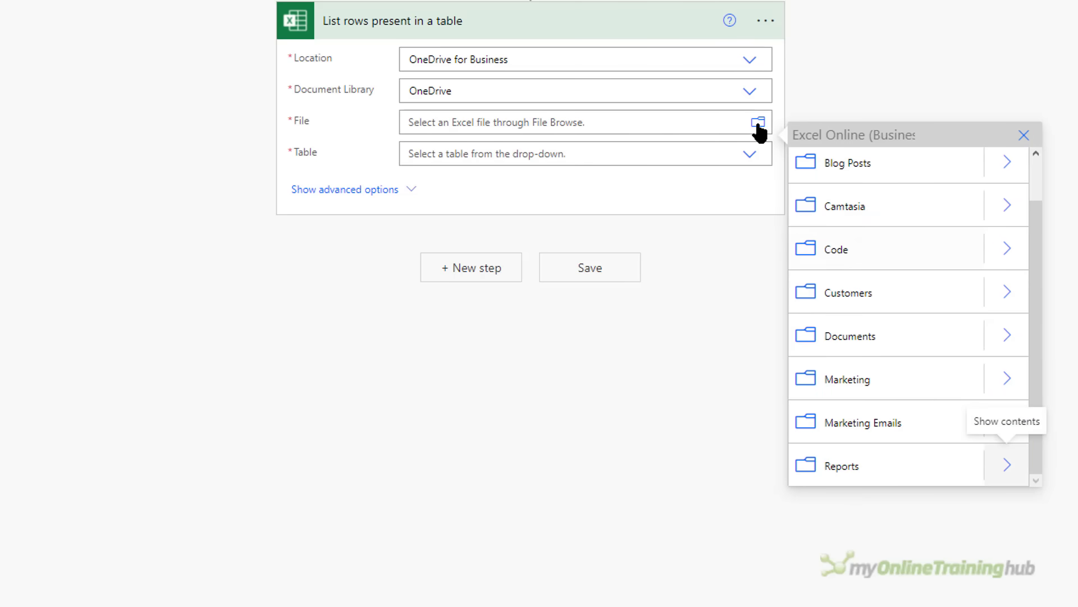
left_click(1011, 166)
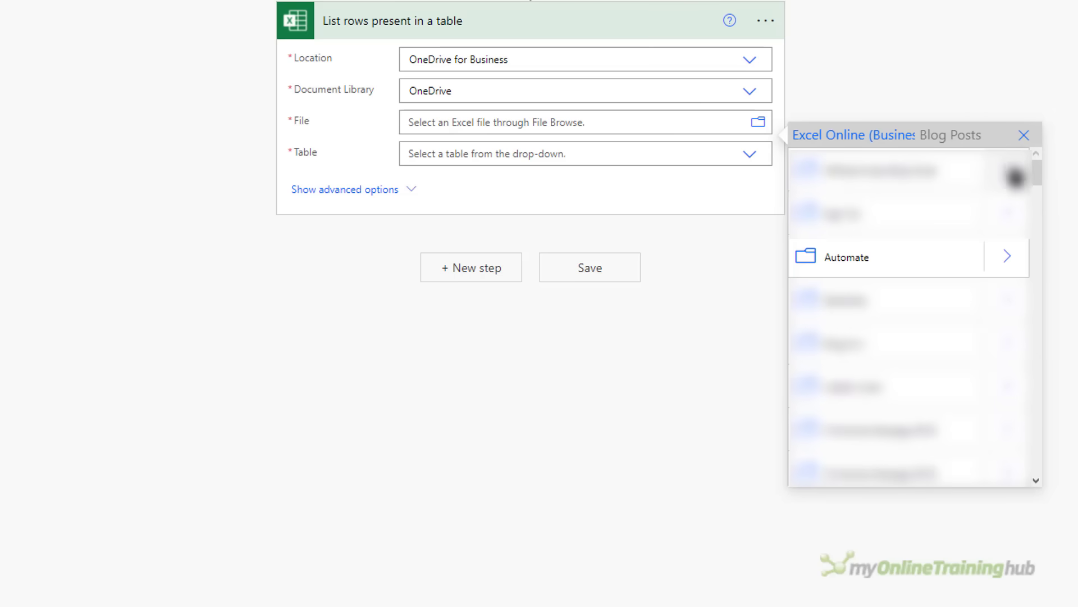
left_click(1009, 256)
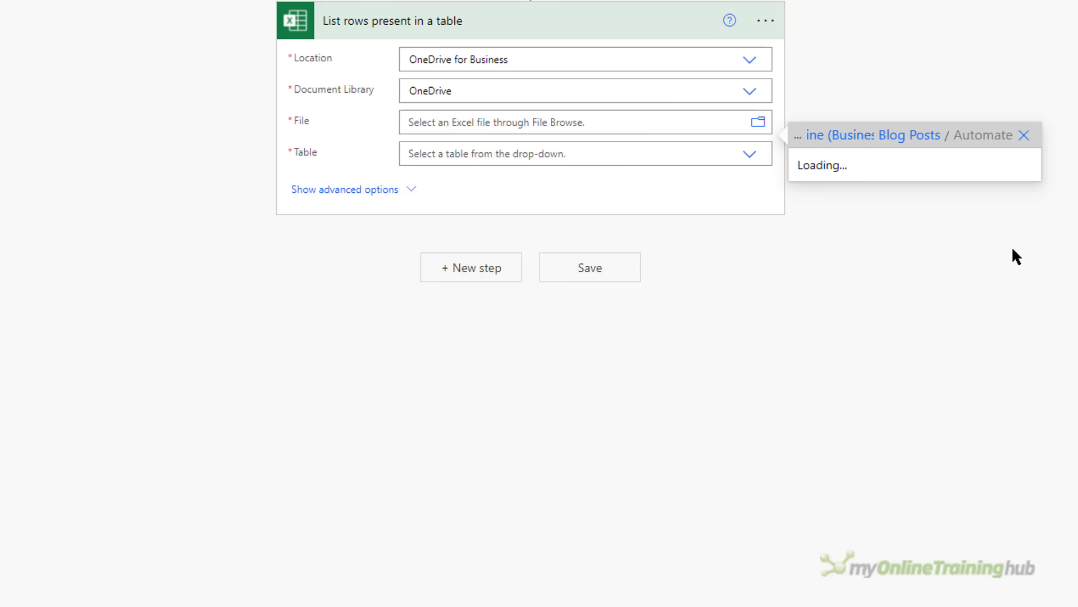
left_click(876, 171)
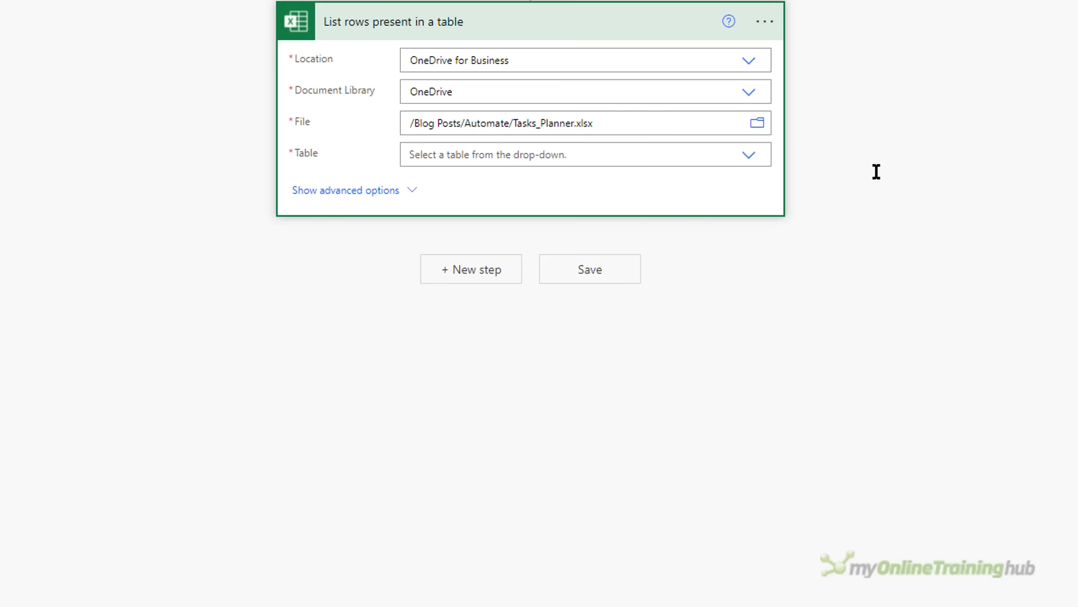
left_click(750, 156)
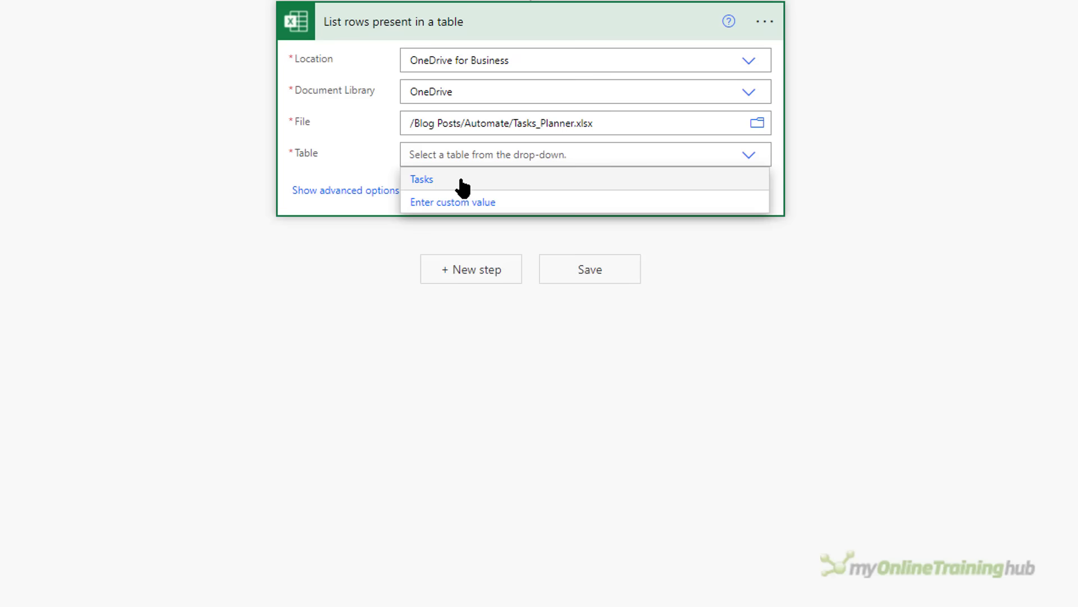
left_click(422, 181)
Show the advanced options and start the Filter Query with ReminderDate eq '
left_click(406, 191)
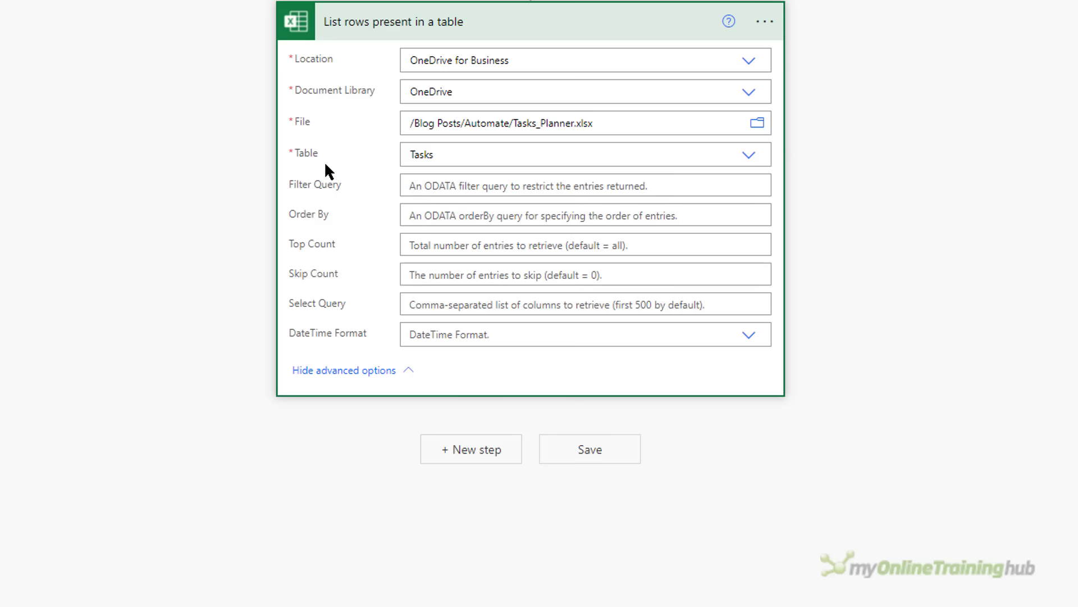
left_click(425, 185)
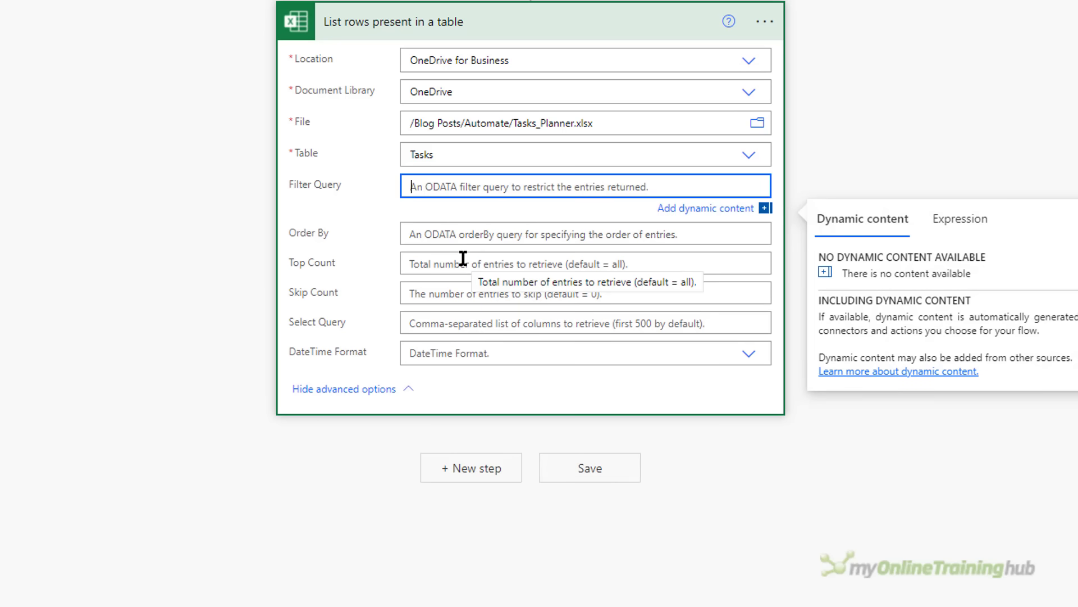
type("ReminderDat")
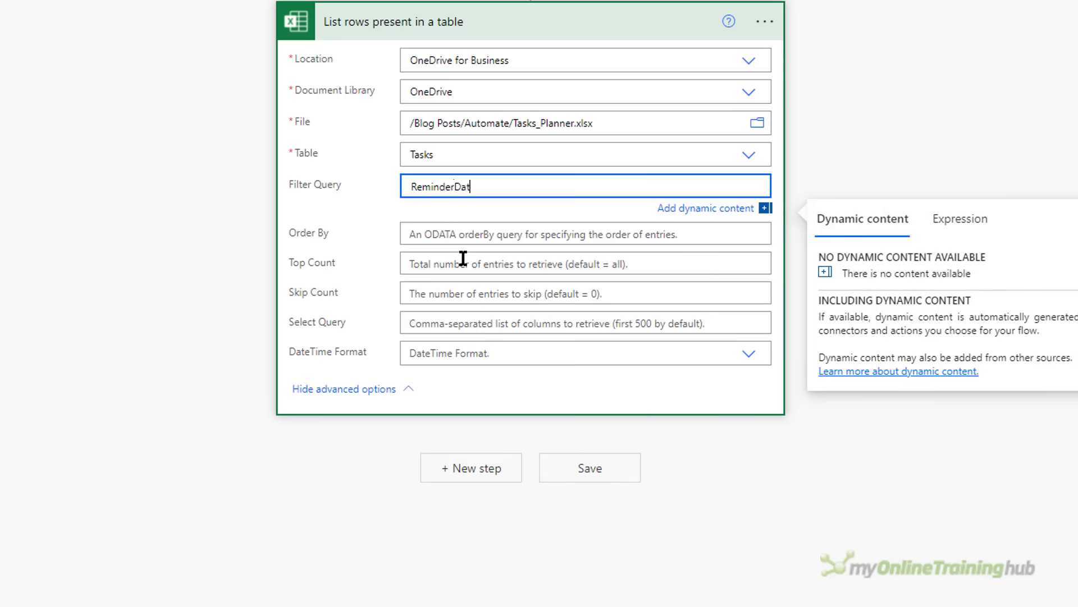
type("e eq '")
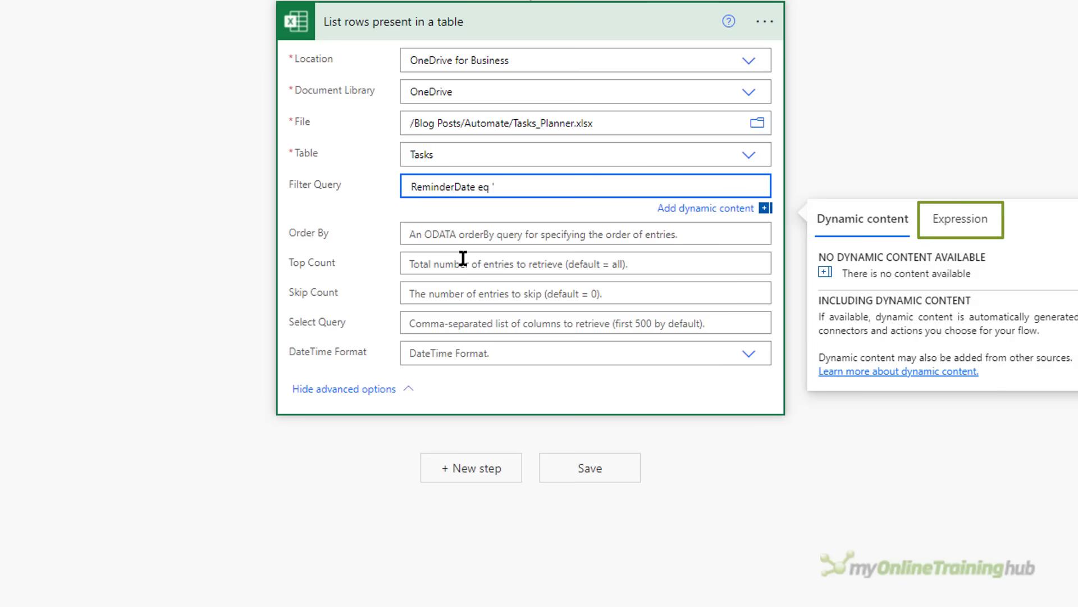
Build the expression formatDateTime(convertFromUtc(utcNow(),'E. Australia Standard Time'), 'yyyy-MM-dd')
left_click(955, 222)
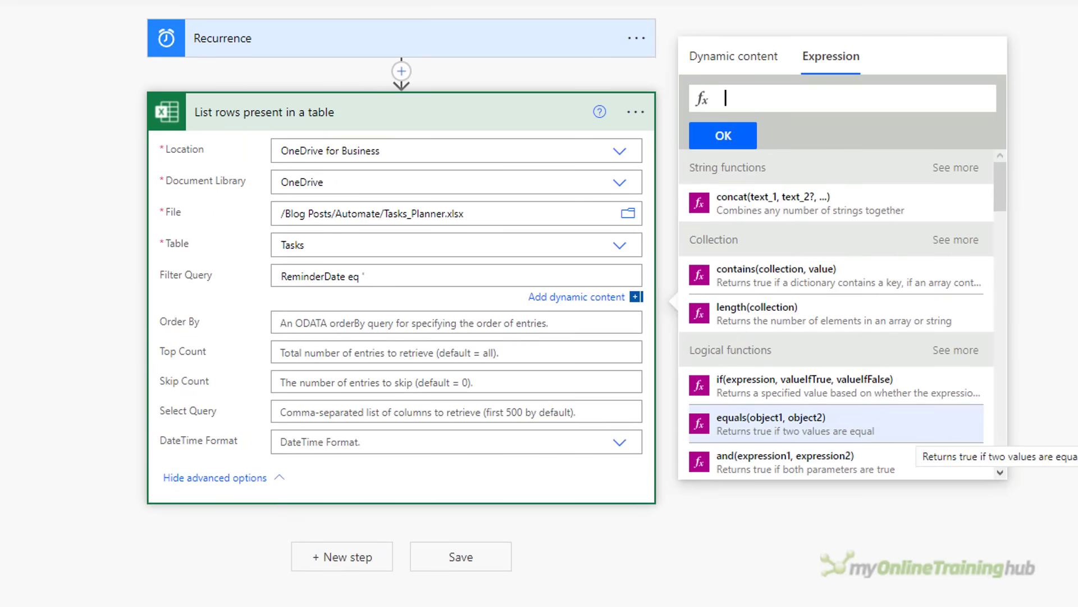
type("for")
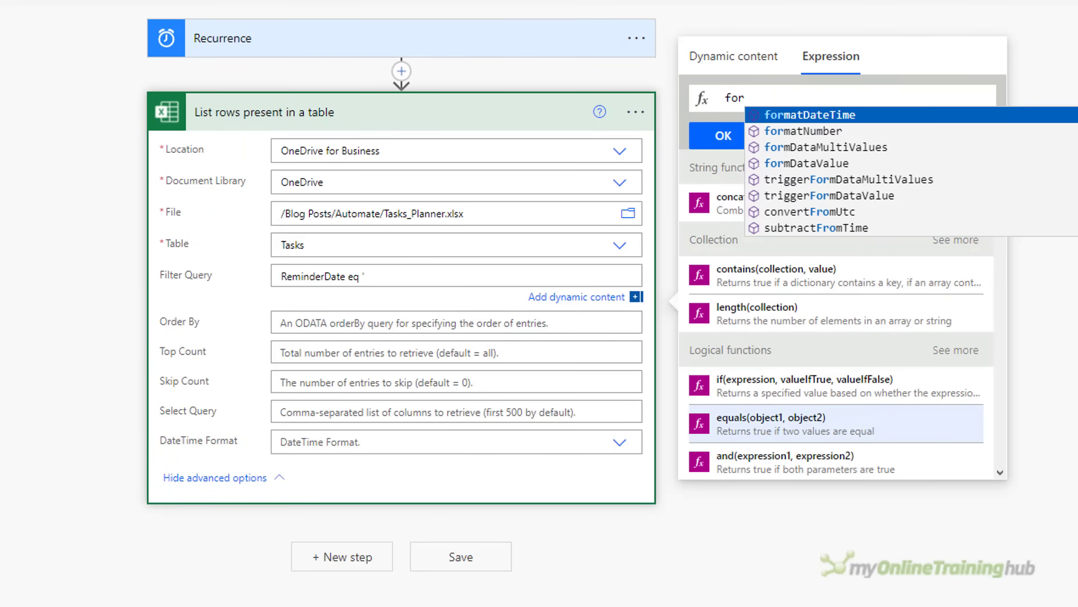
key("Return")
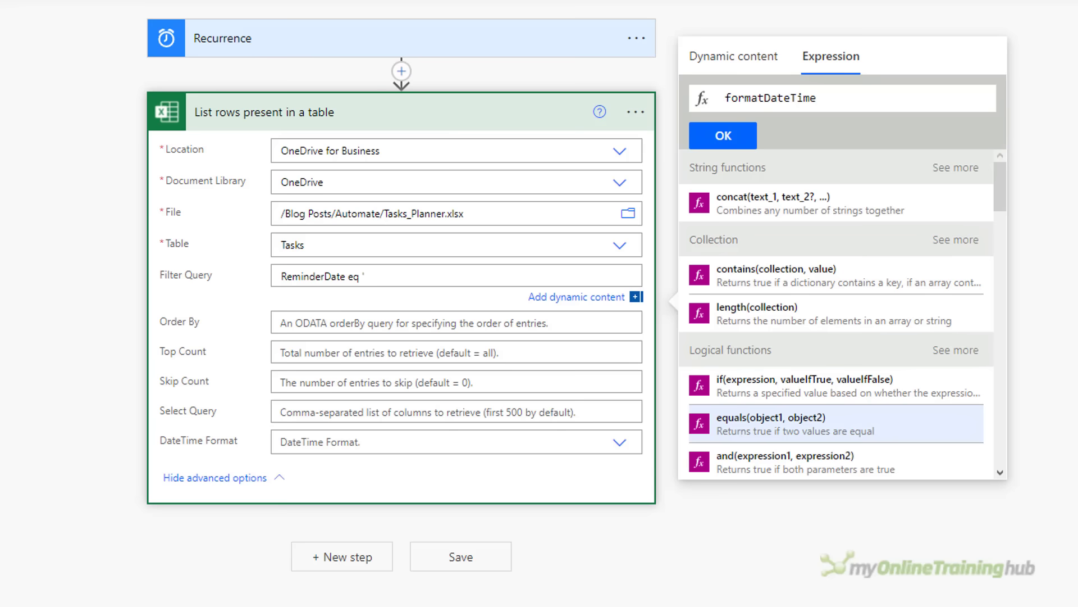
type("(")
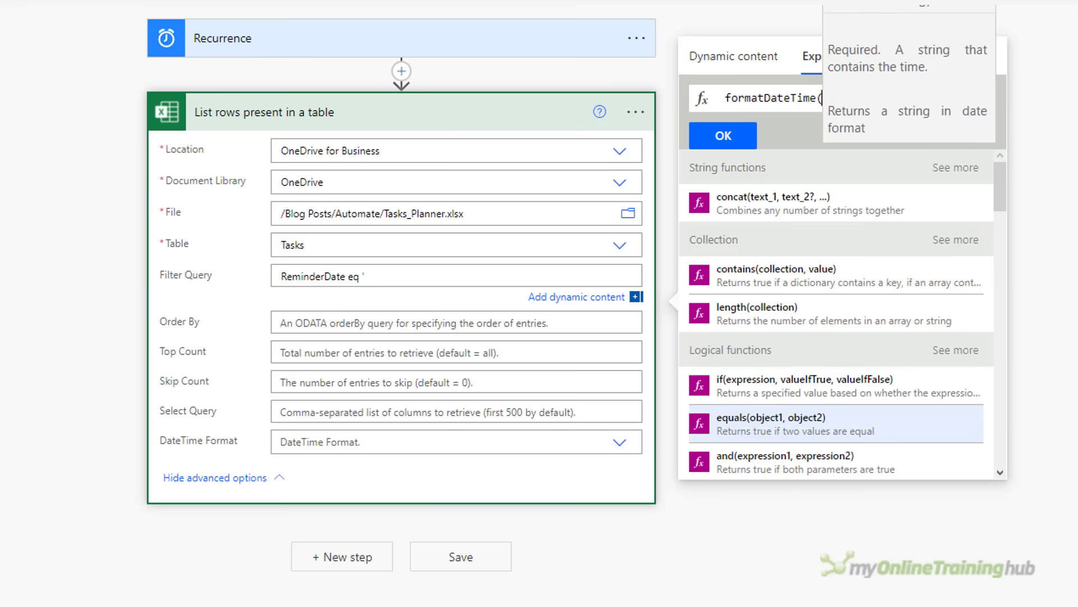
type("conver")
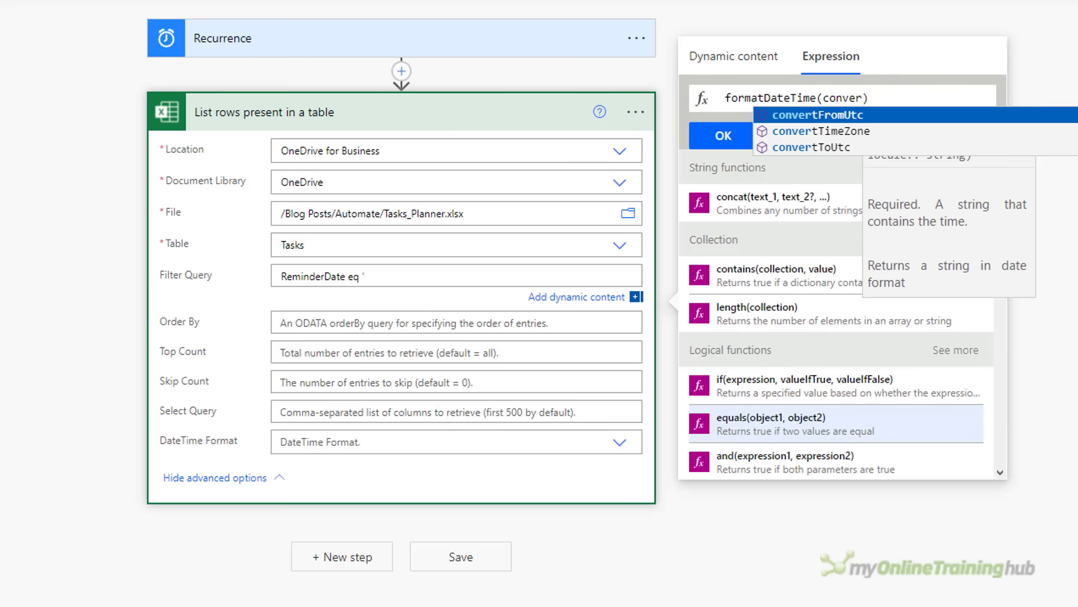
key("Return")
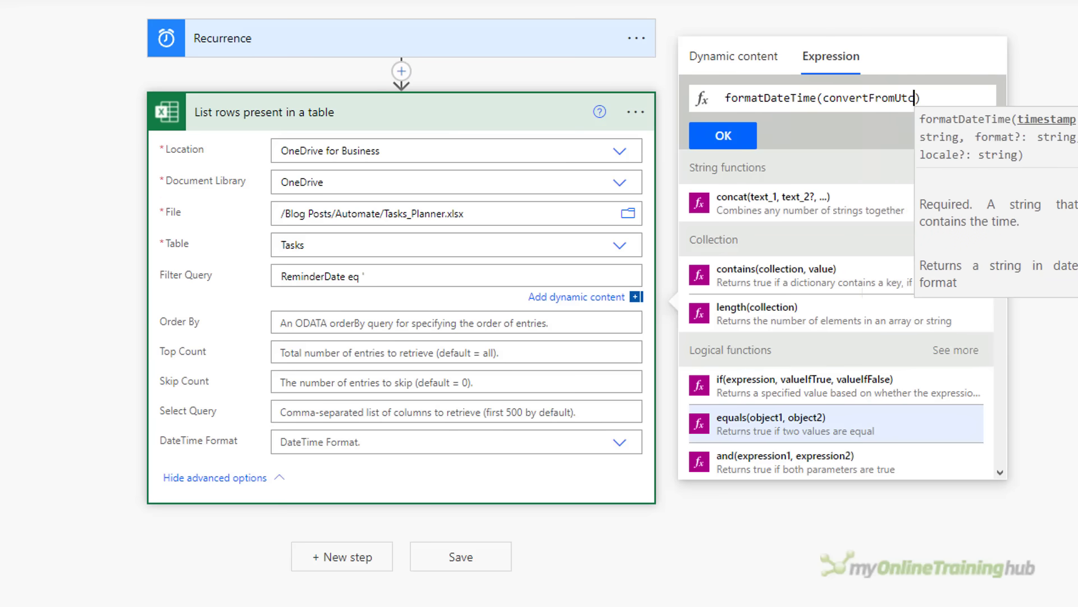
type("(")
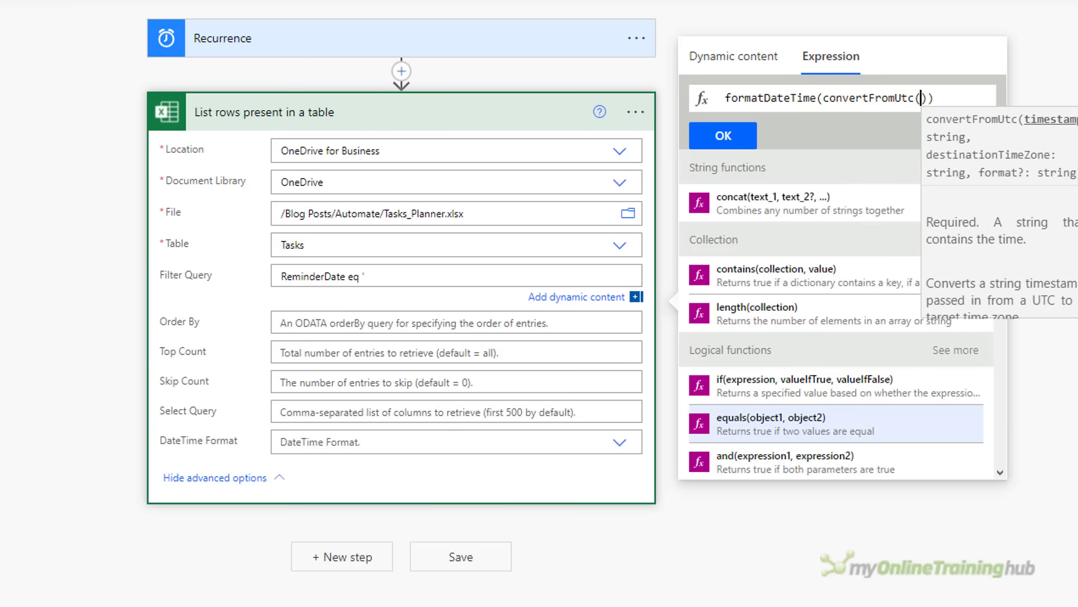
type("ut")
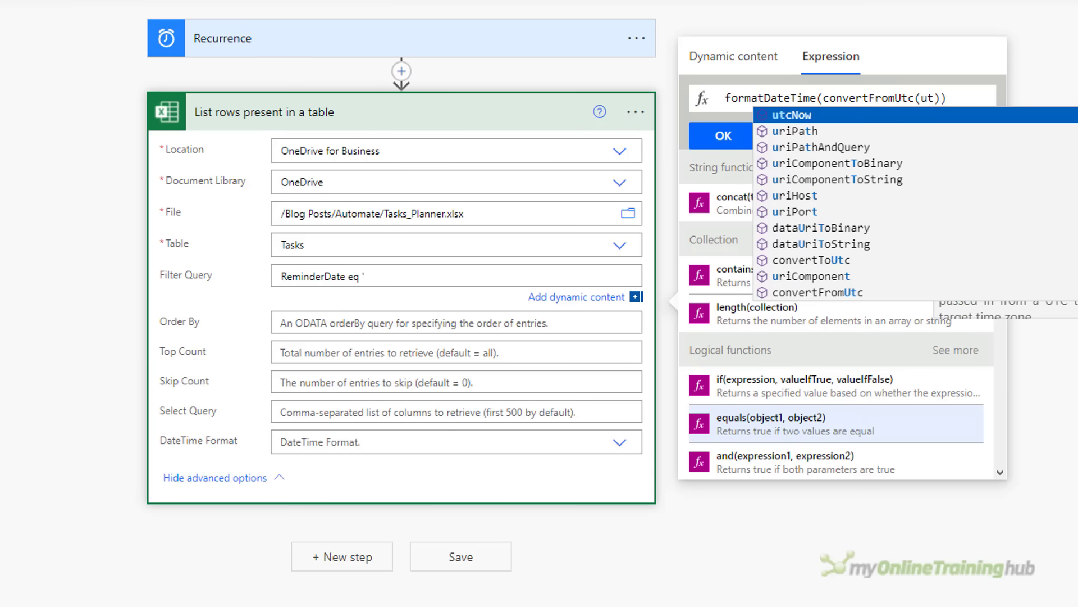
key("Return")
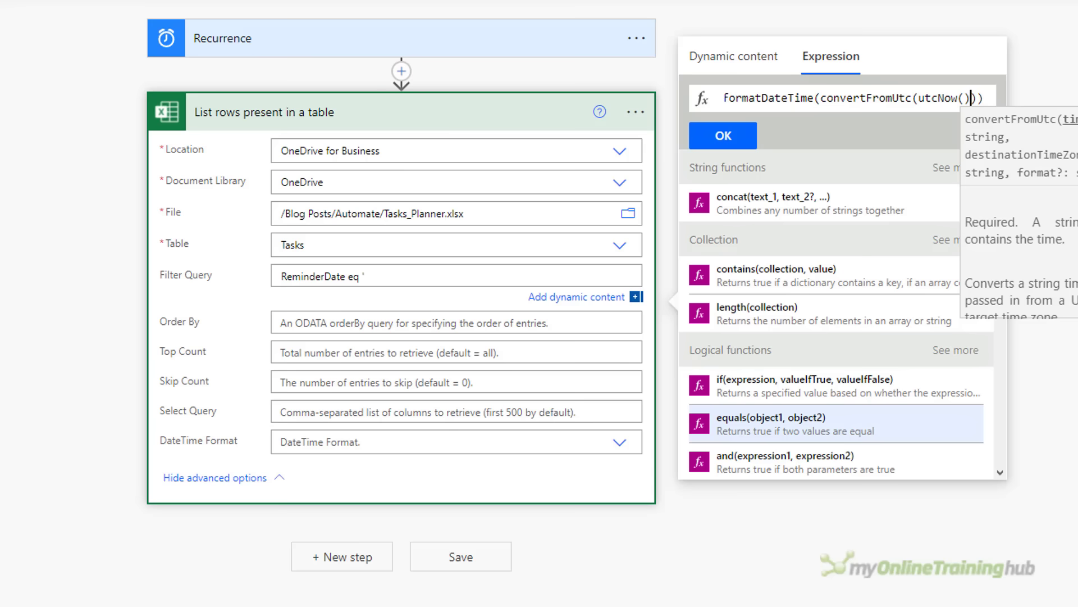
type(",")
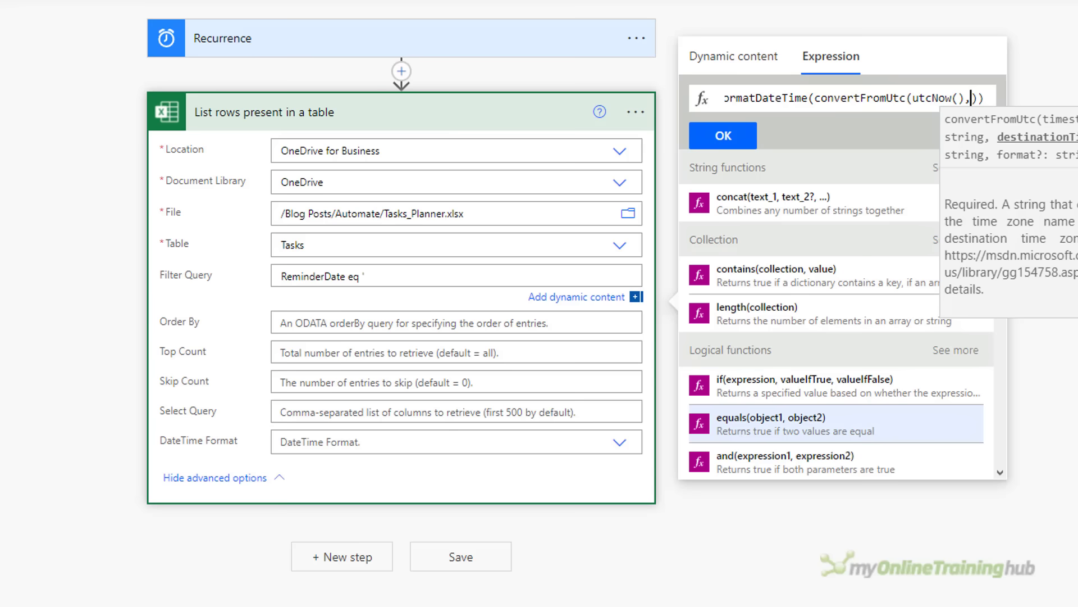
type("'")
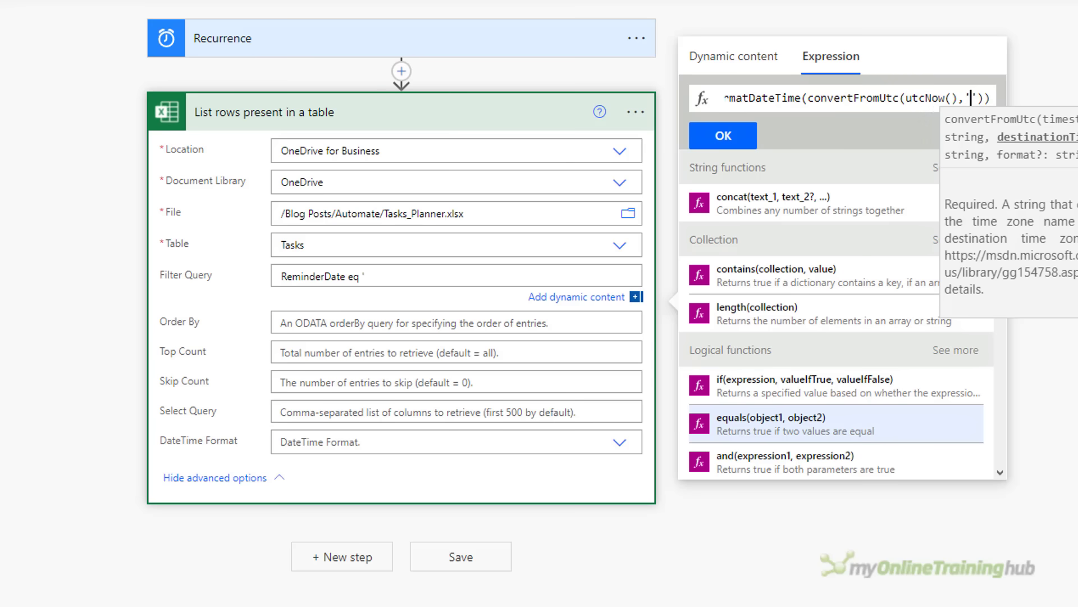
type("E. Australia Stan")
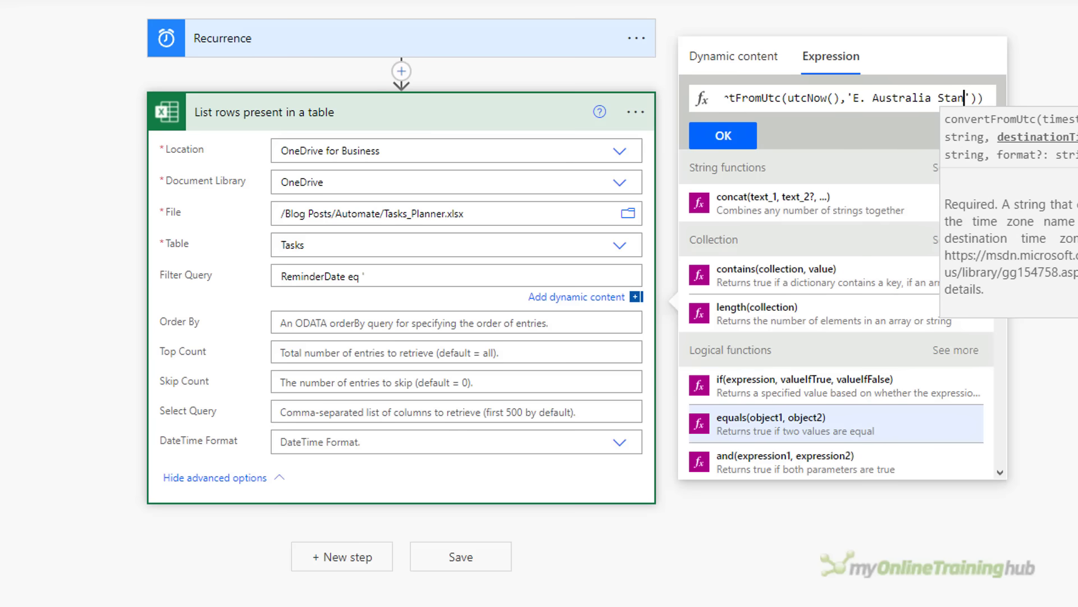
type("dard Time")
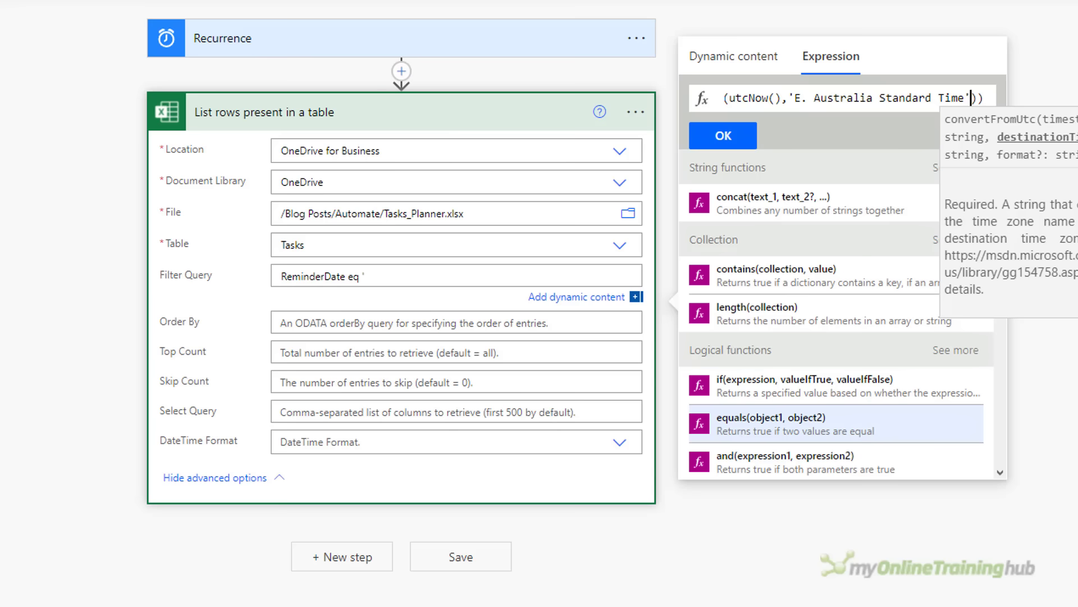
key("Right")
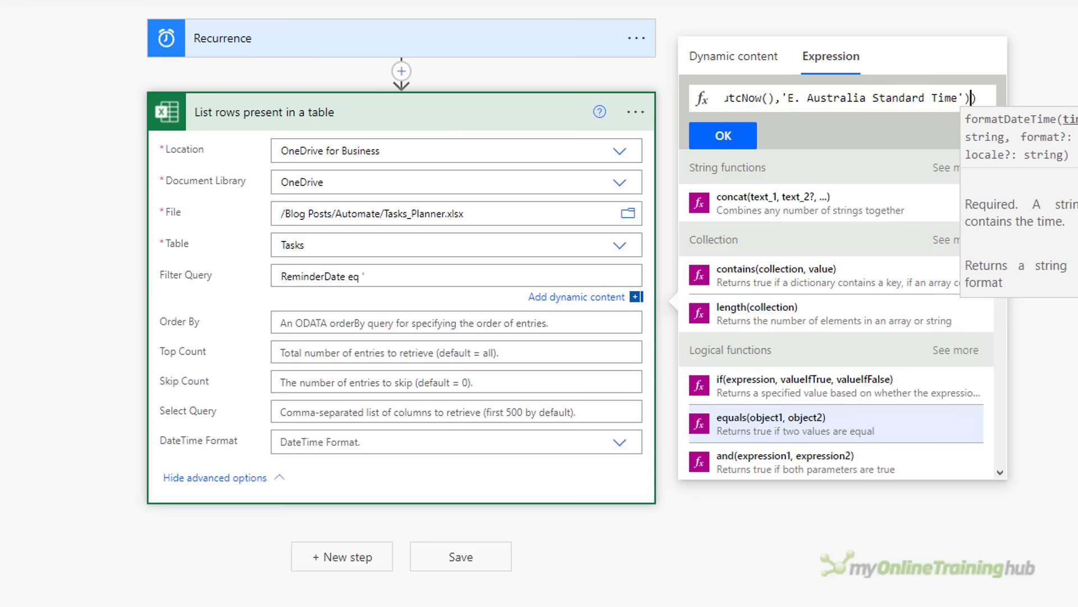
type(", ")
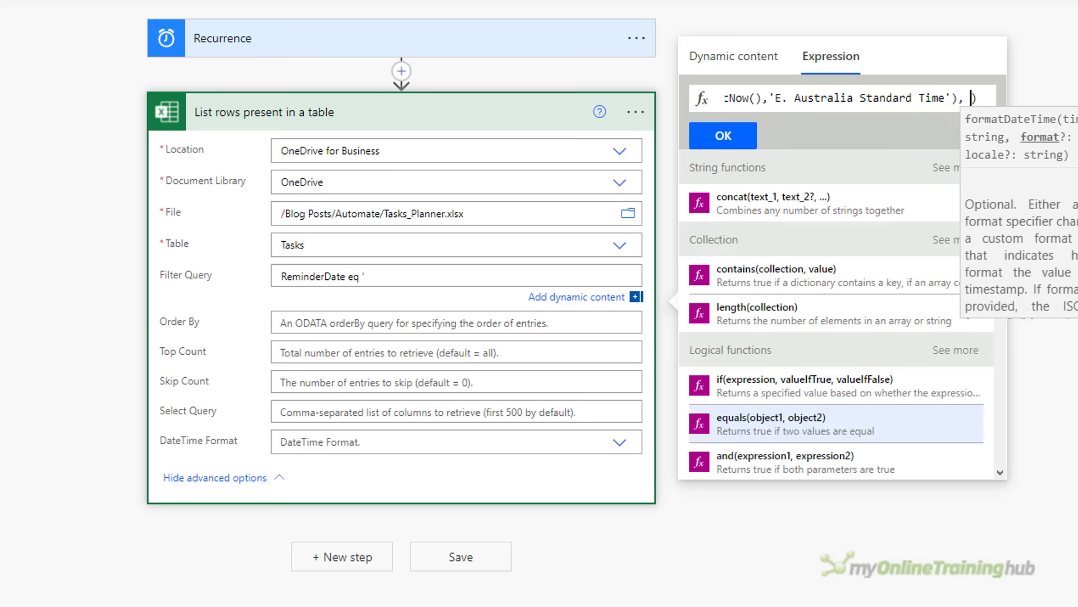
type("'")
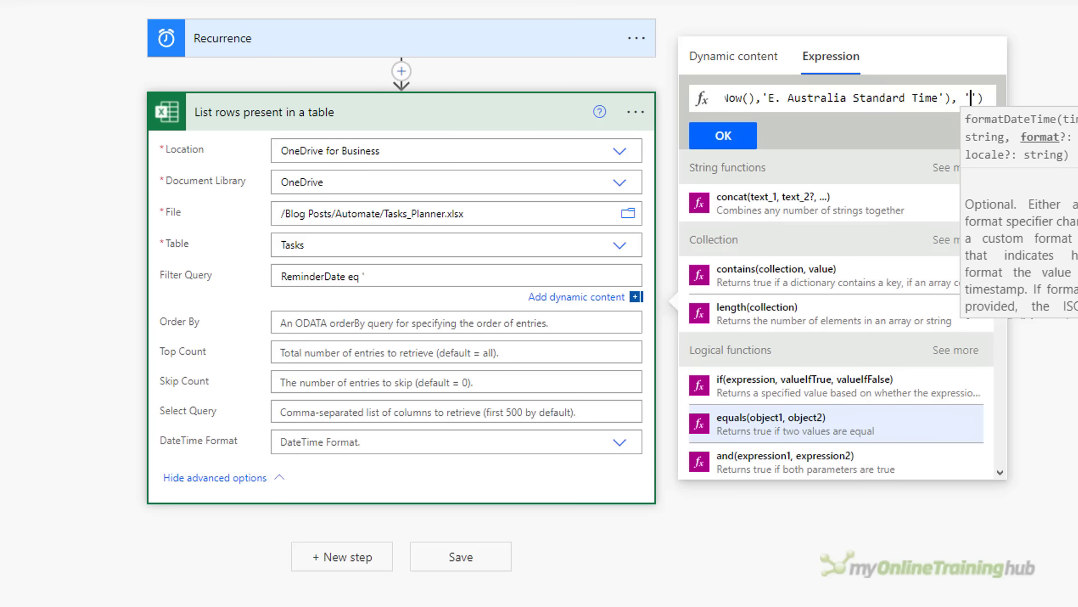
type("yyyy")
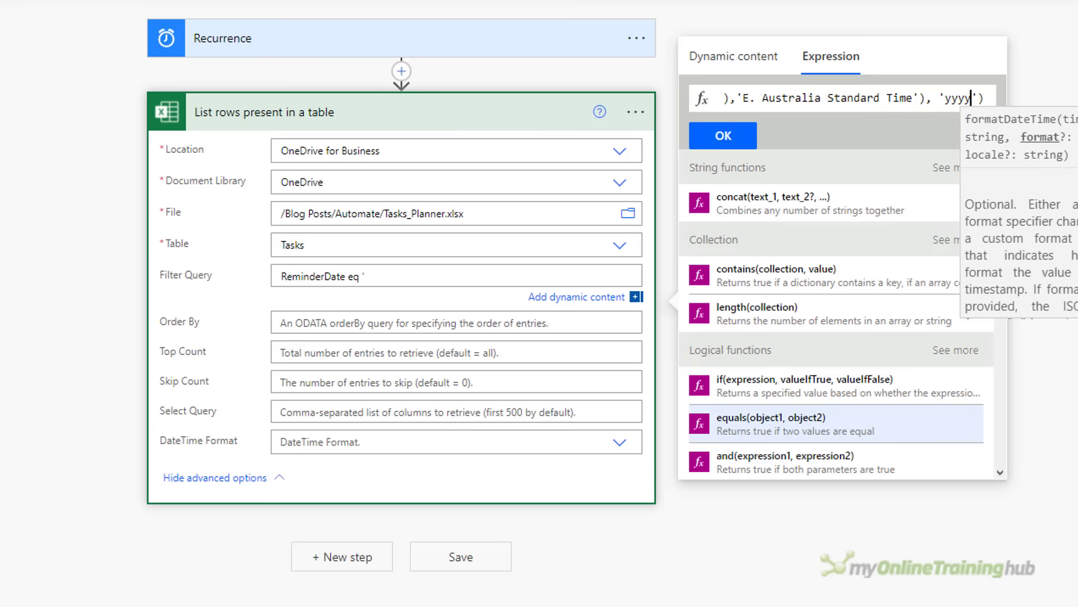
type("-MM-")
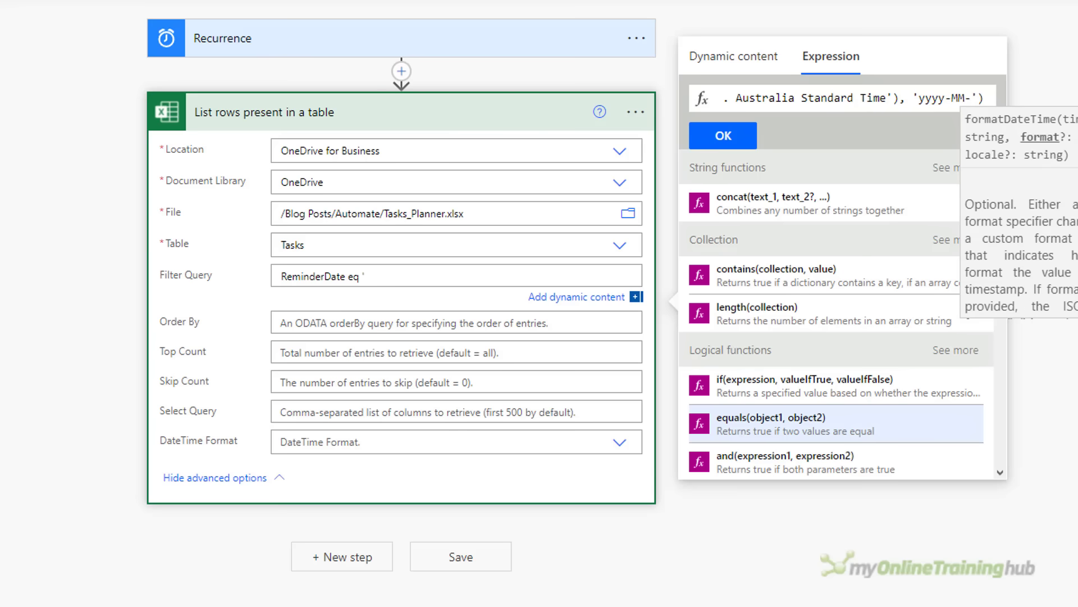
type("dd")
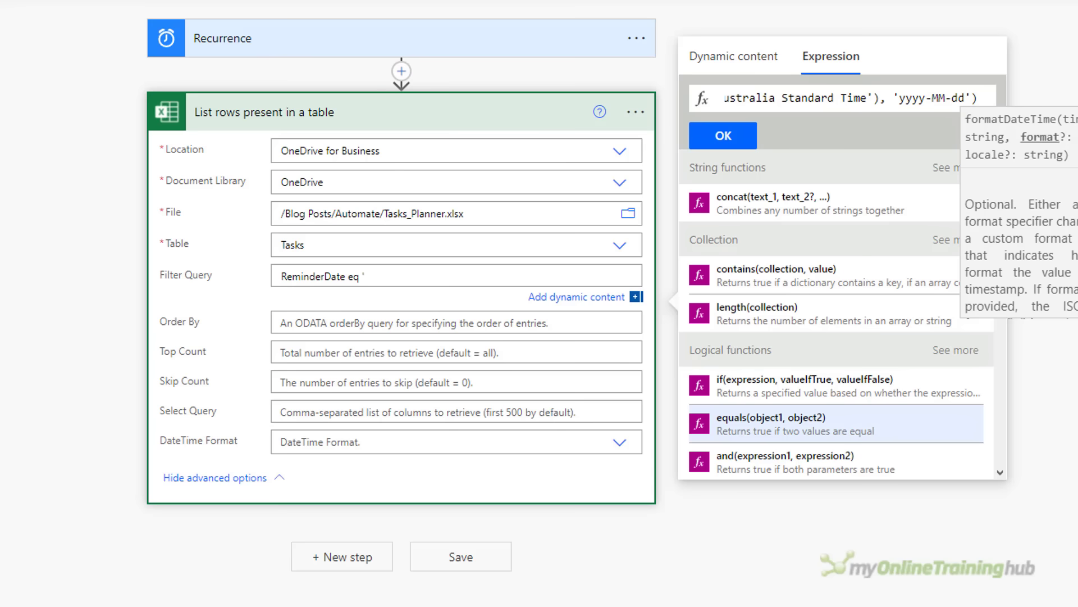
key("Right")
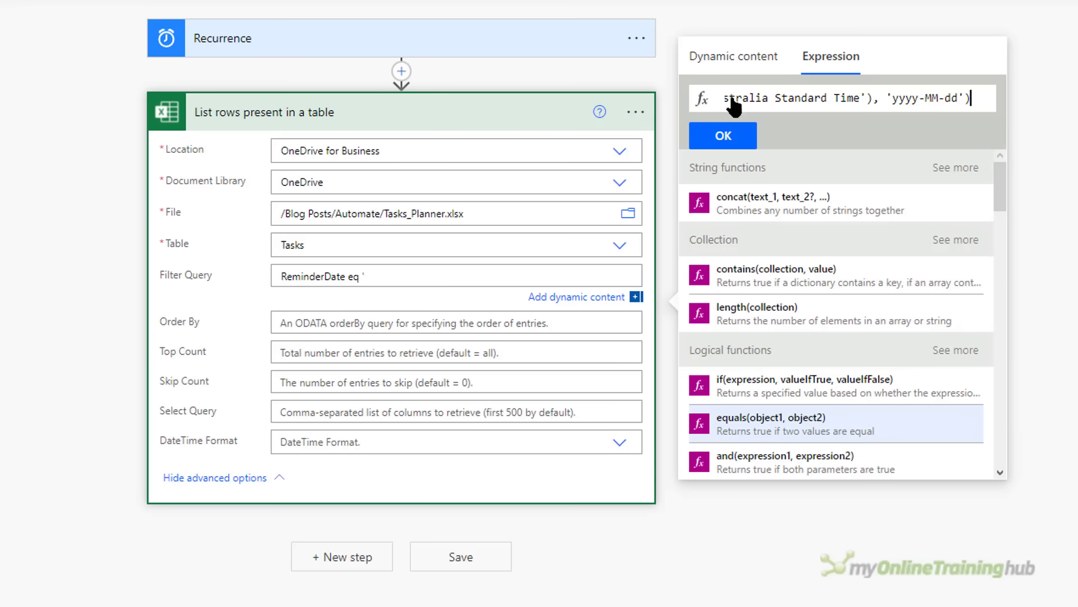
Walk through the expression's parts: formatDateTime, convertFromUtc, utcNow and the yyyy format
left_click_drag(975, 99, 713, 97)
double_click(744, 98)
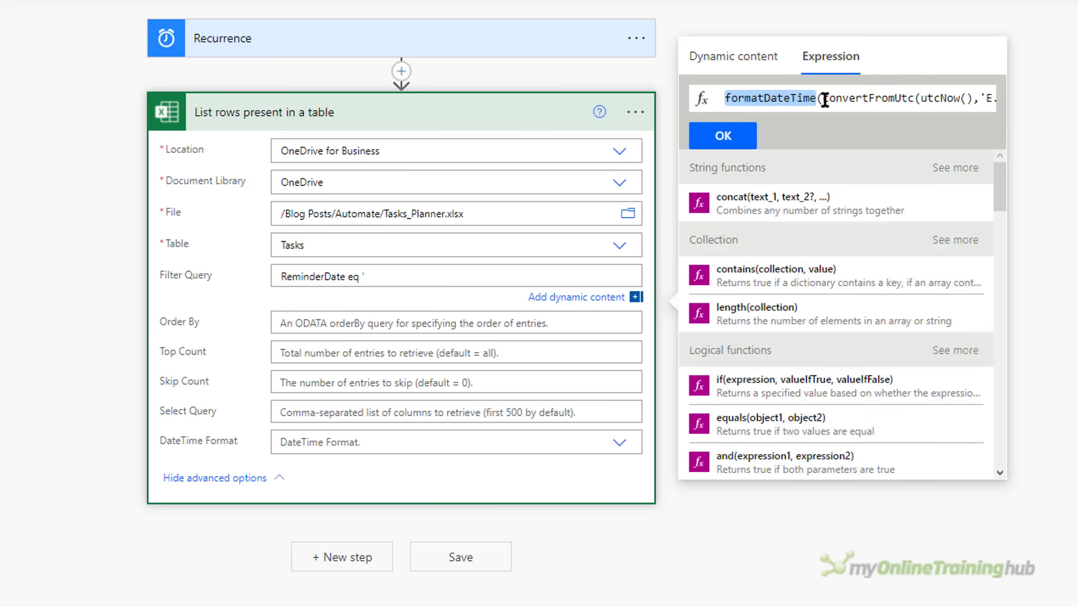
double_click(842, 99)
double_click(940, 100)
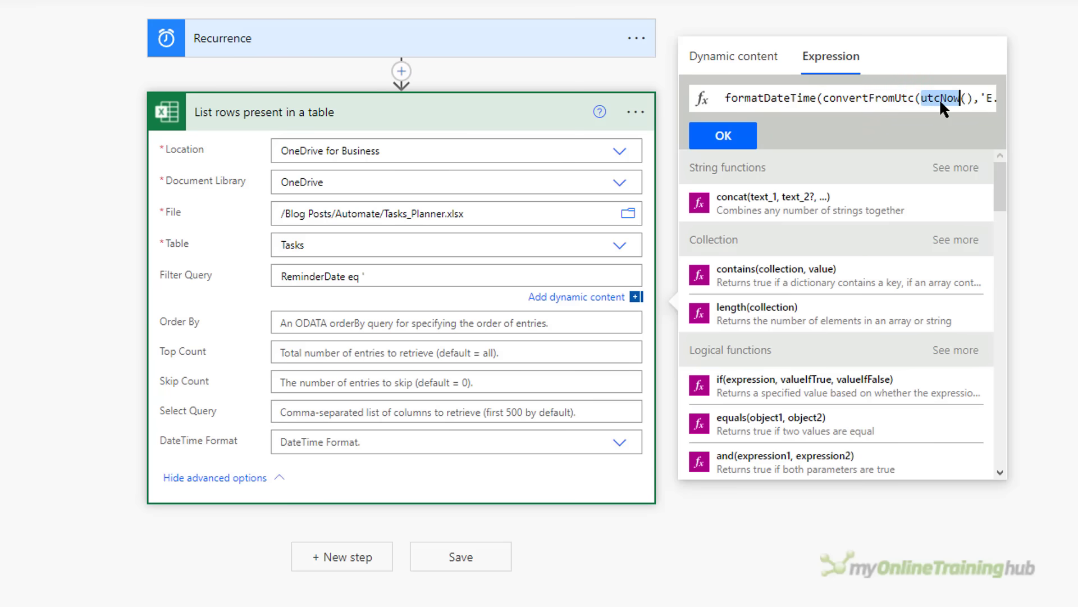
left_click_drag(977, 99, 995, 98)
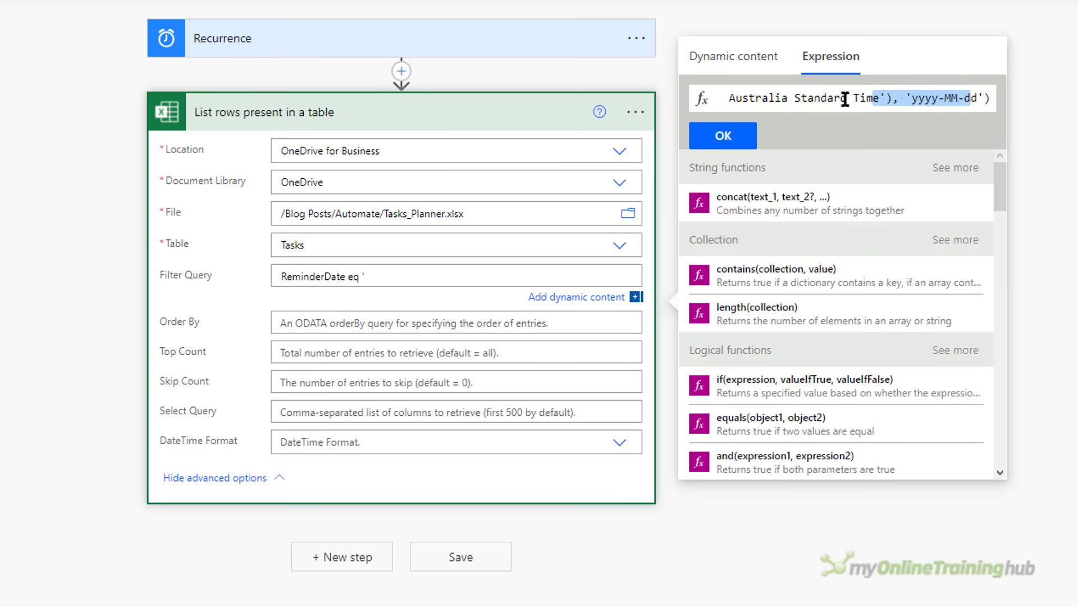
left_click(842, 99)
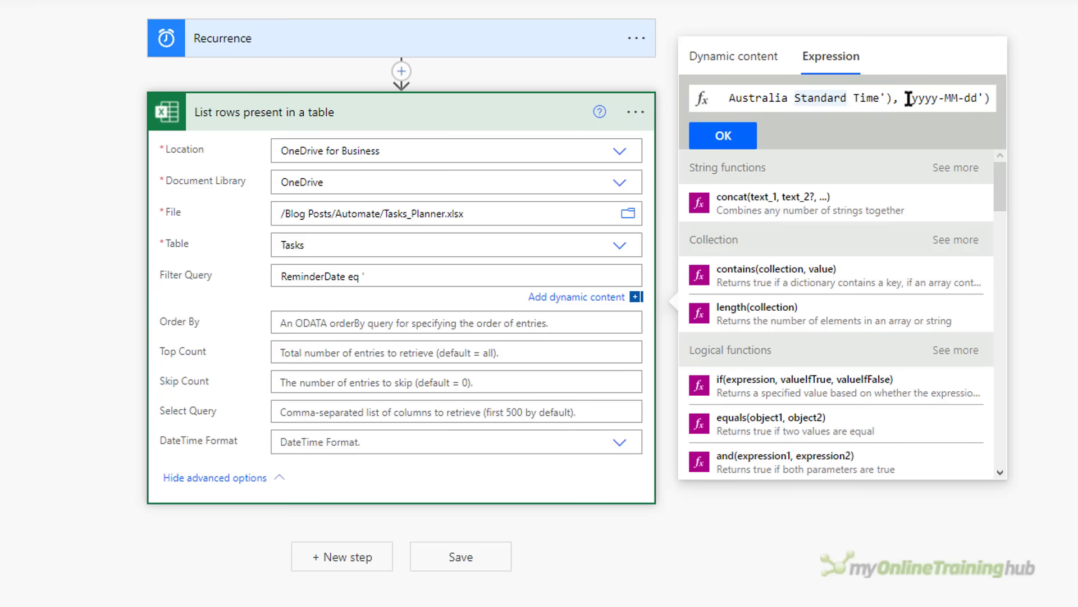
double_click(925, 98)
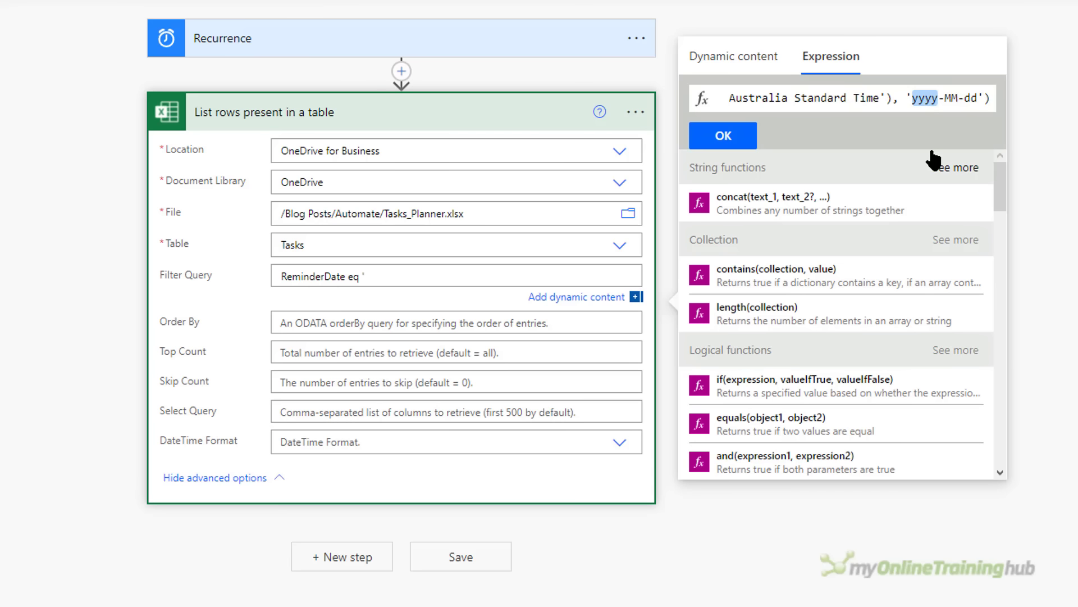
Insert the date expression into Filter Query, add the closing apostrophe, and set DateTime Format to ISO 8601
left_click(724, 135)
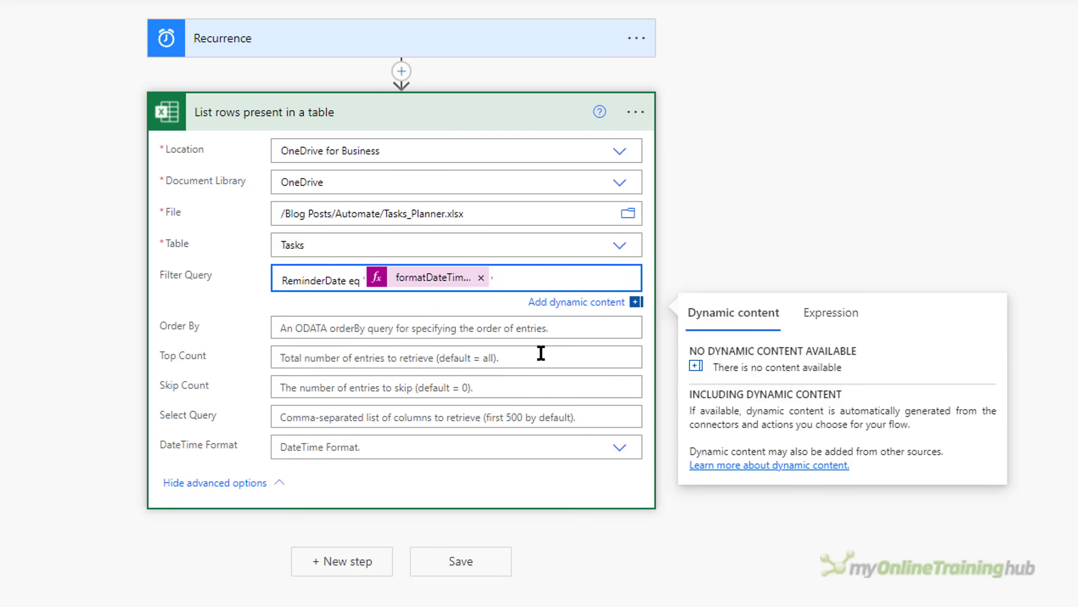
type("'")
left_click(497, 328)
left_click(623, 430)
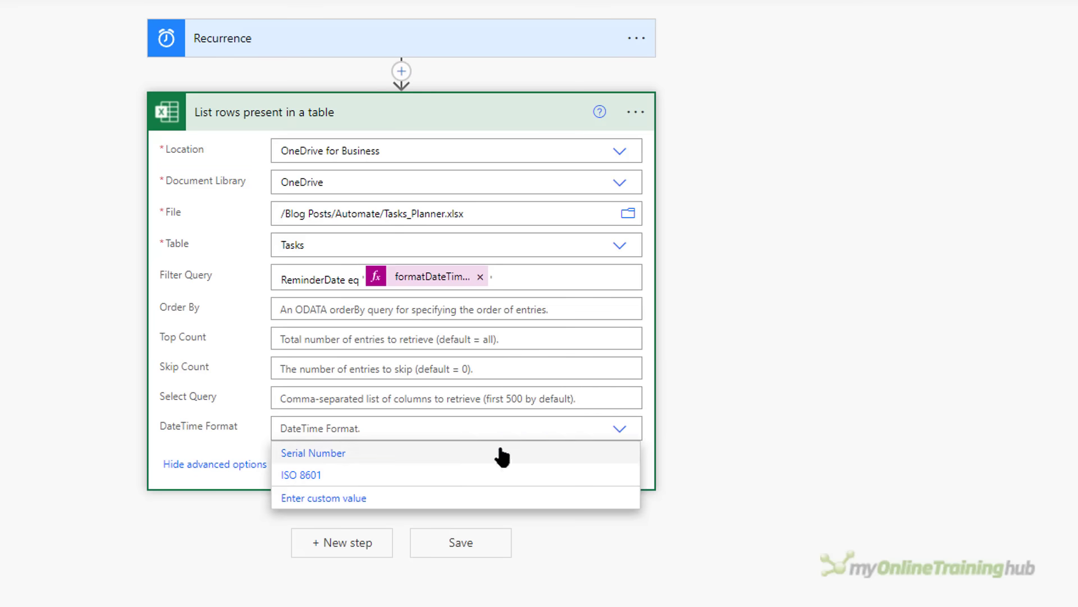
left_click(352, 479)
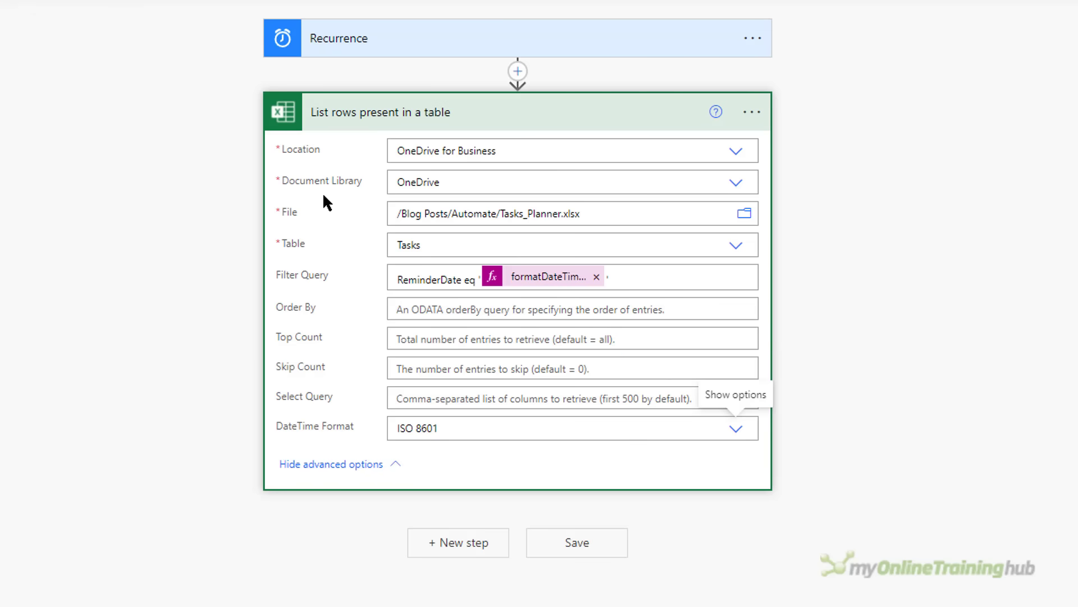
Add a Select step from the listed rows' value, mapping only Email in text mode, then add another step
left_click(476, 543)
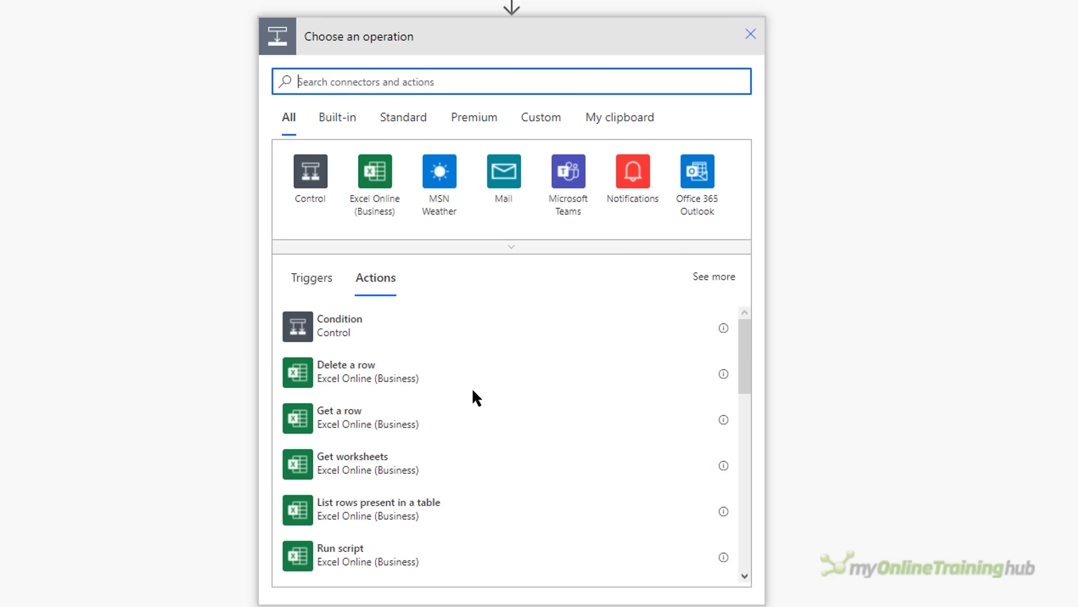
type("select")
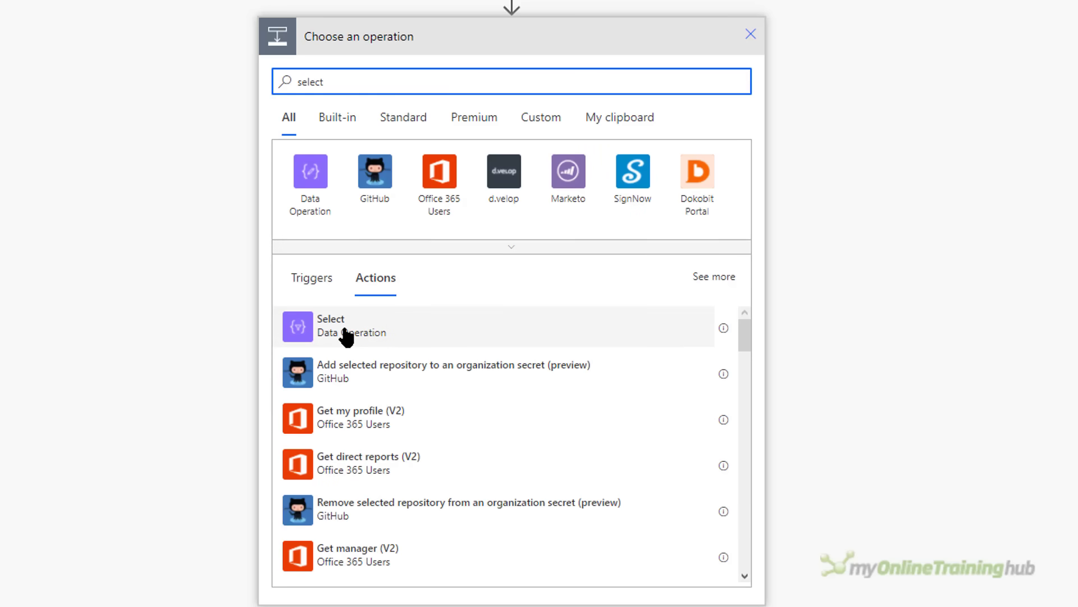
left_click(347, 334)
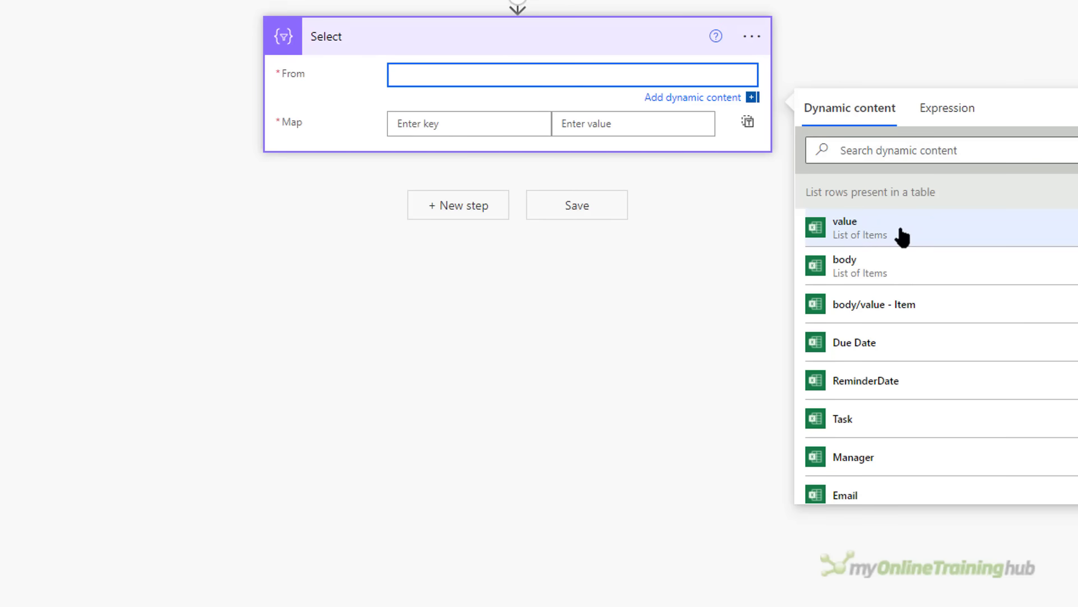
left_click(891, 232)
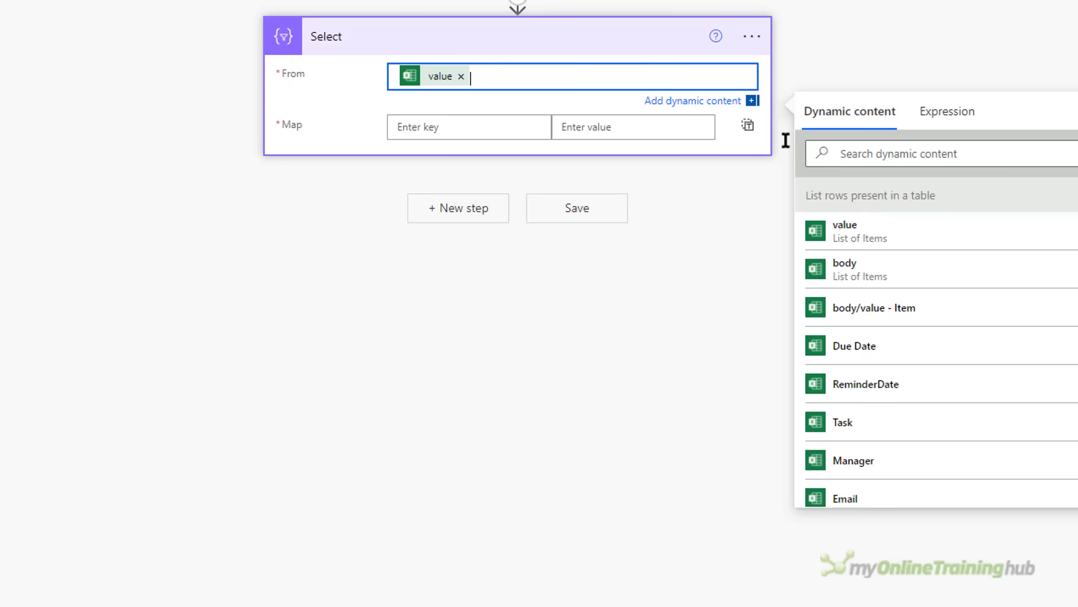
left_click(760, 124)
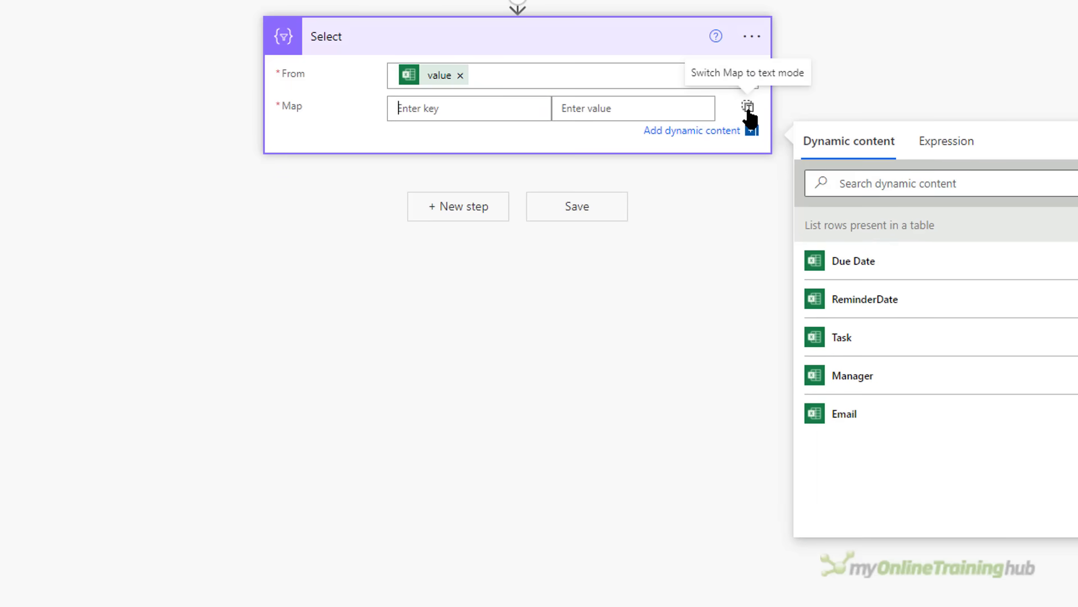
left_click(748, 108)
left_click(638, 101)
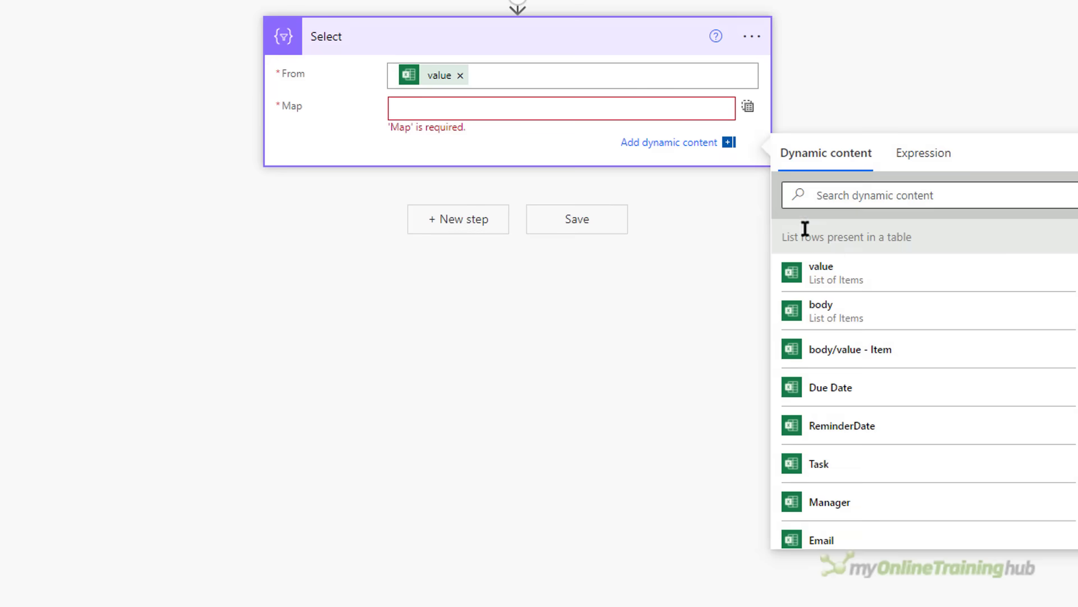
scroll(932, 335, "down", 1)
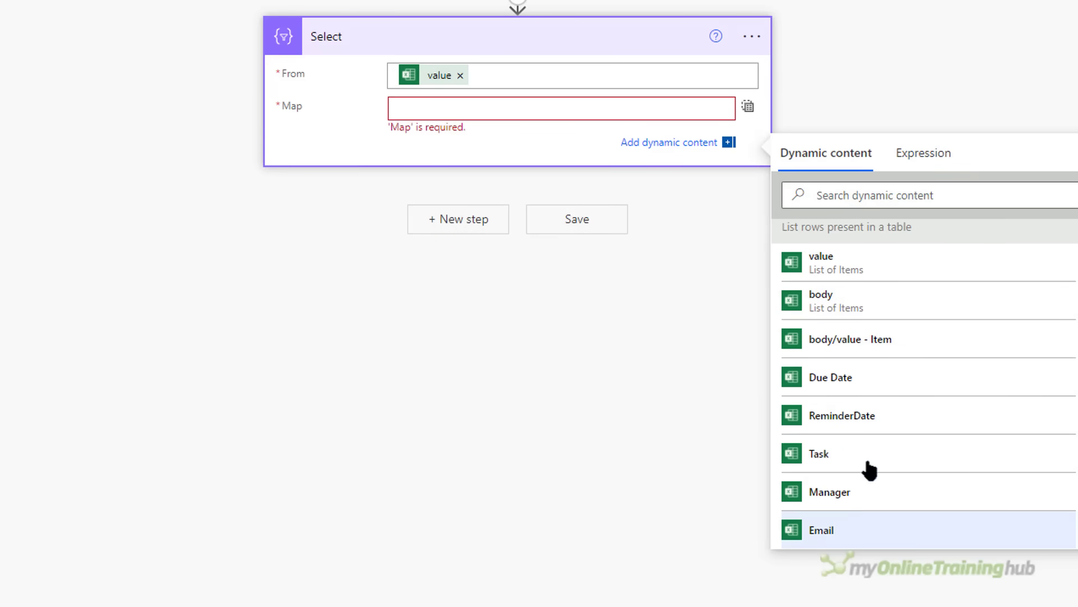
left_click(837, 531)
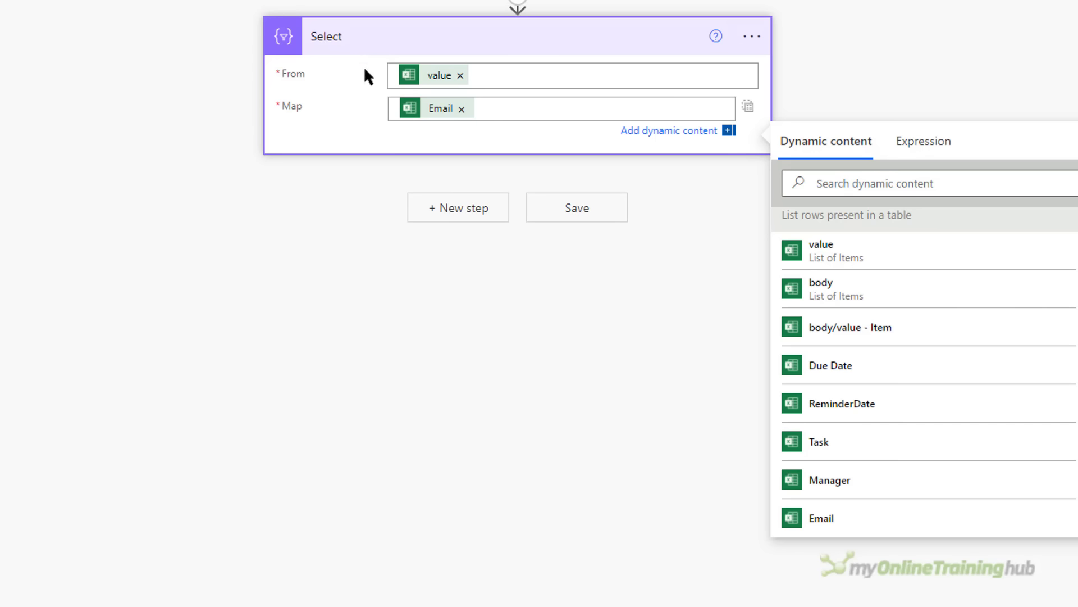
left_click(461, 214)
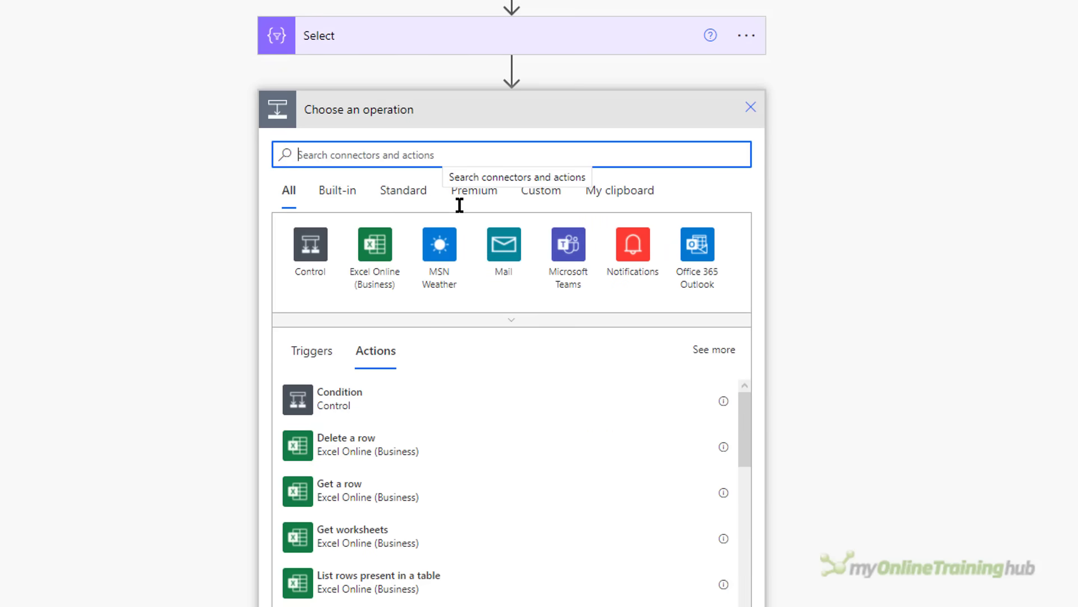
Add a Compose step with Inputs union(body('Select'),body('Select')) to de-duplicate the emails
type("co")
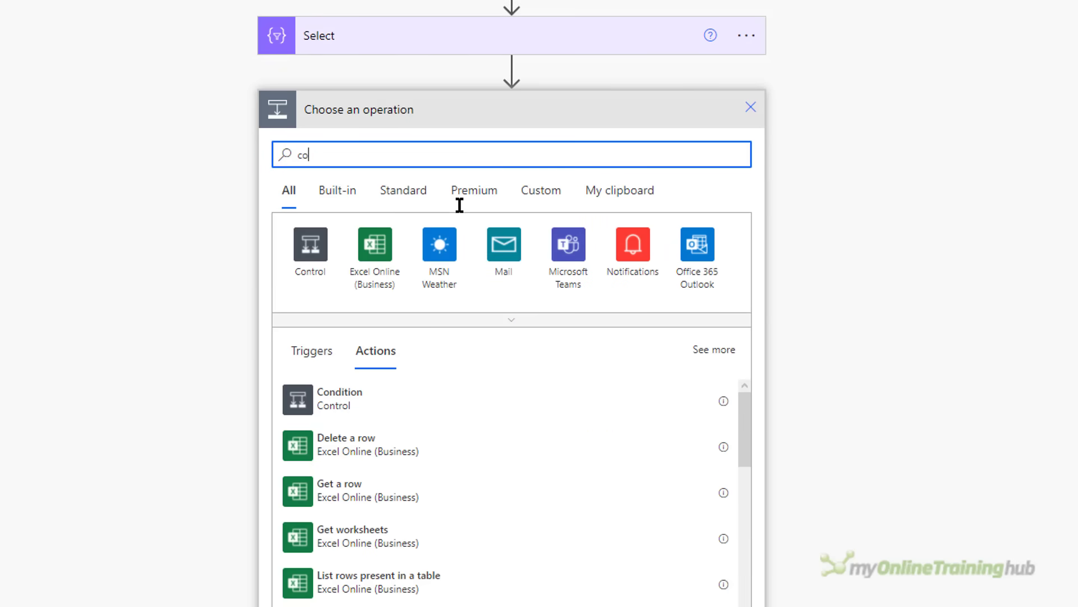
type("mpose")
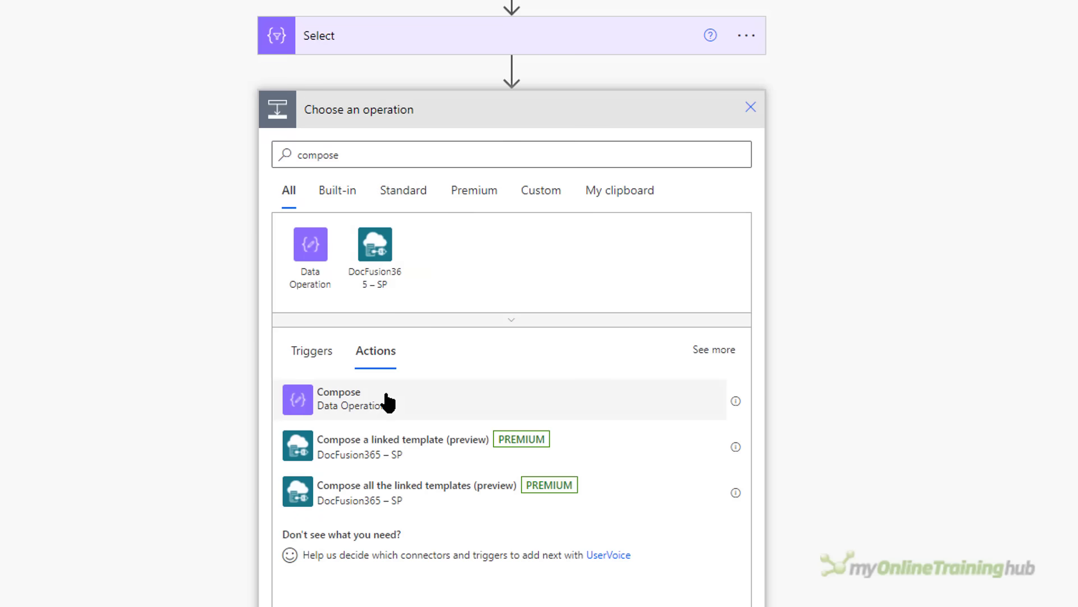
left_click(386, 400)
left_click(431, 146)
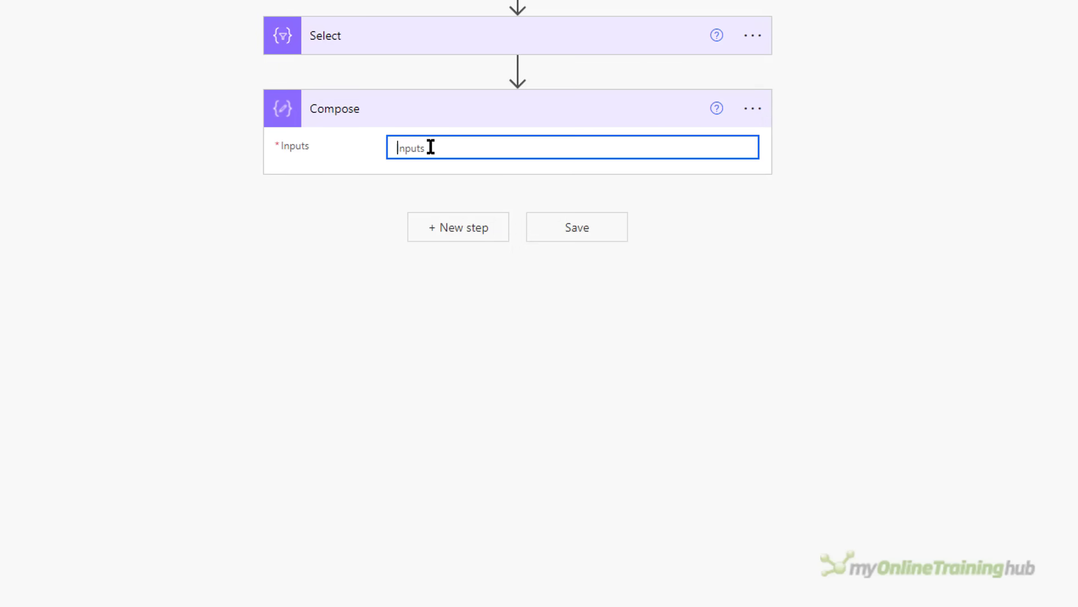
left_click(960, 177)
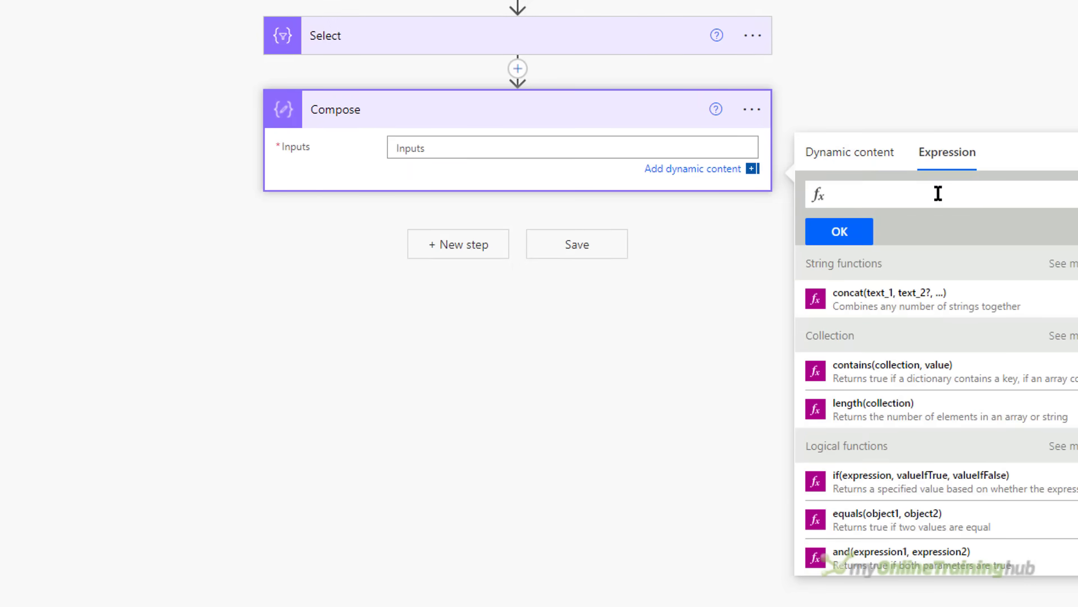
type("union")
key("Escape")
type("(")
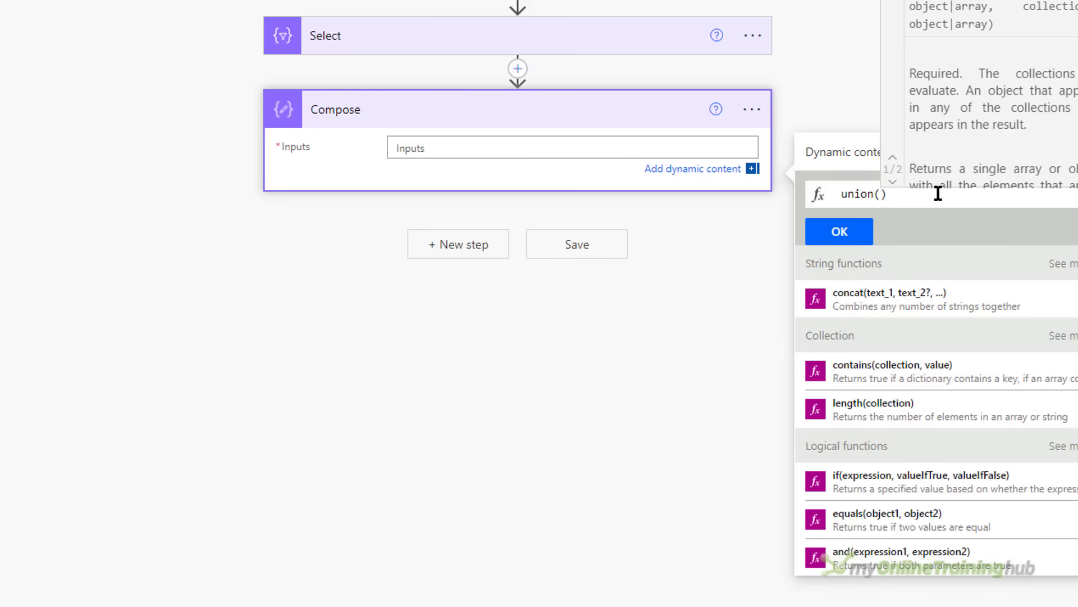
left_click(876, 160)
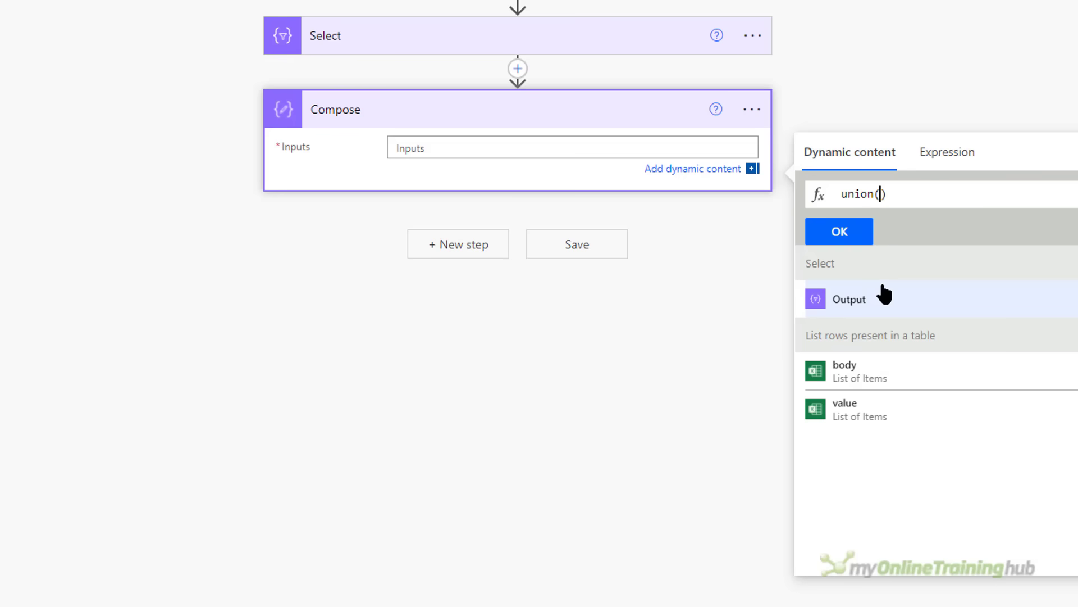
left_click(849, 306)
type(",")
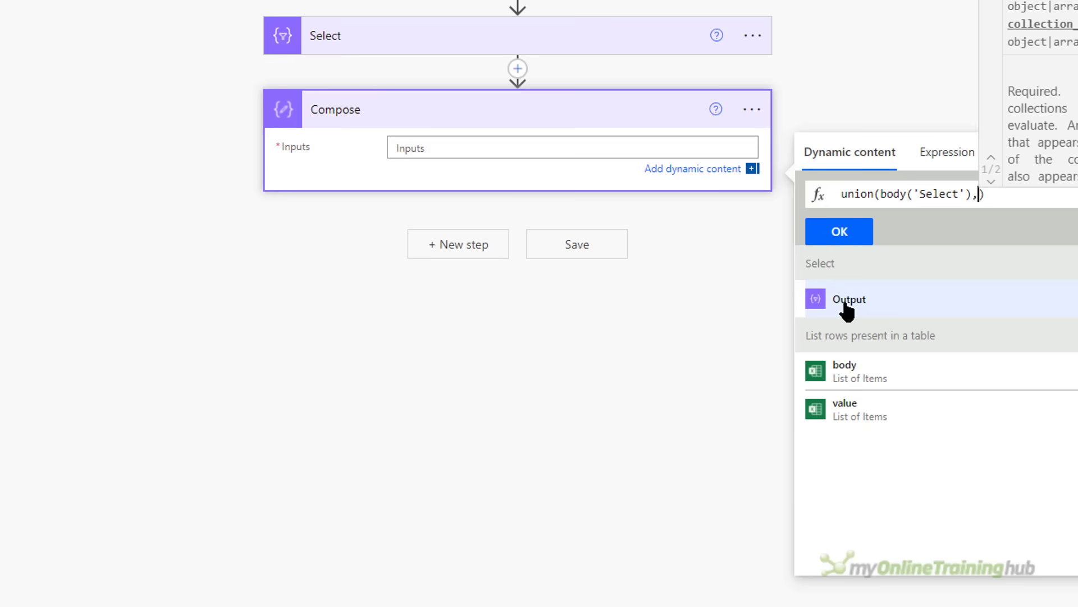
left_click(847, 307)
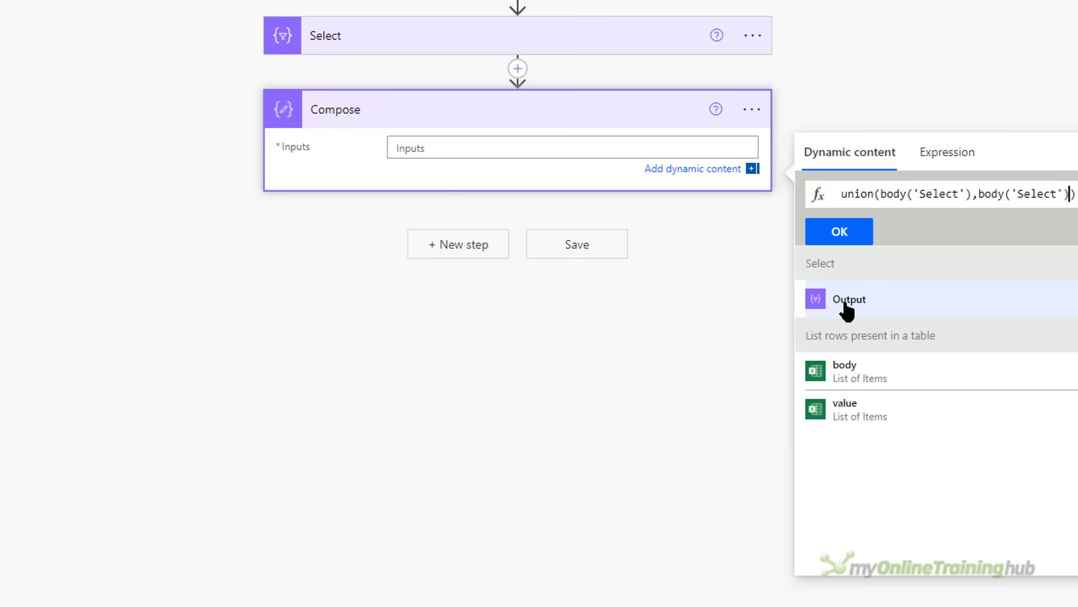
left_click(843, 232)
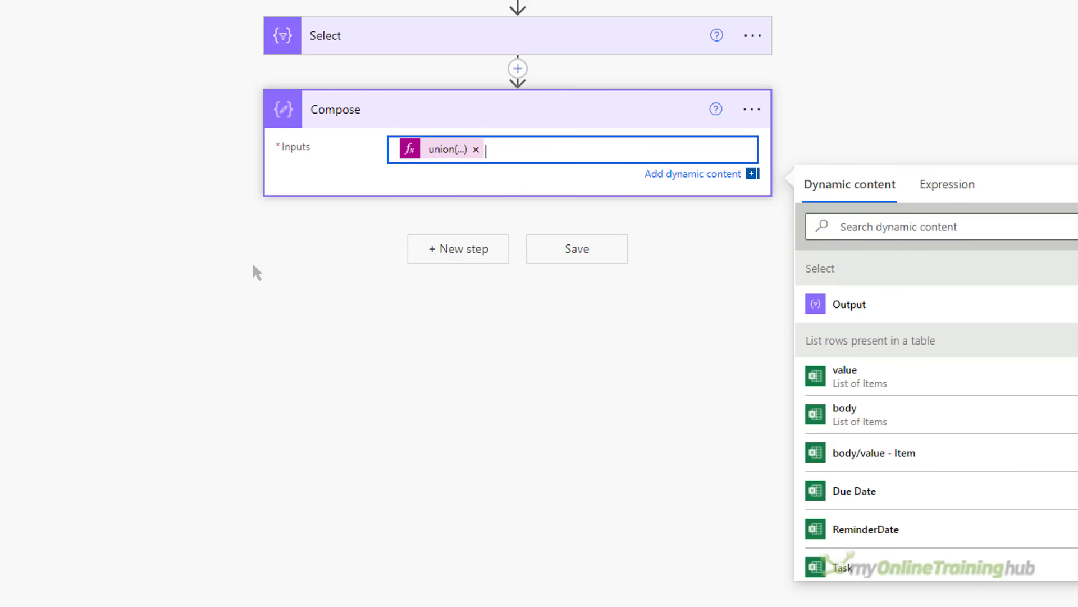
Insert a Control 'Apply to each' loop after Compose, iterating over Compose Outputs
left_click(463, 247)
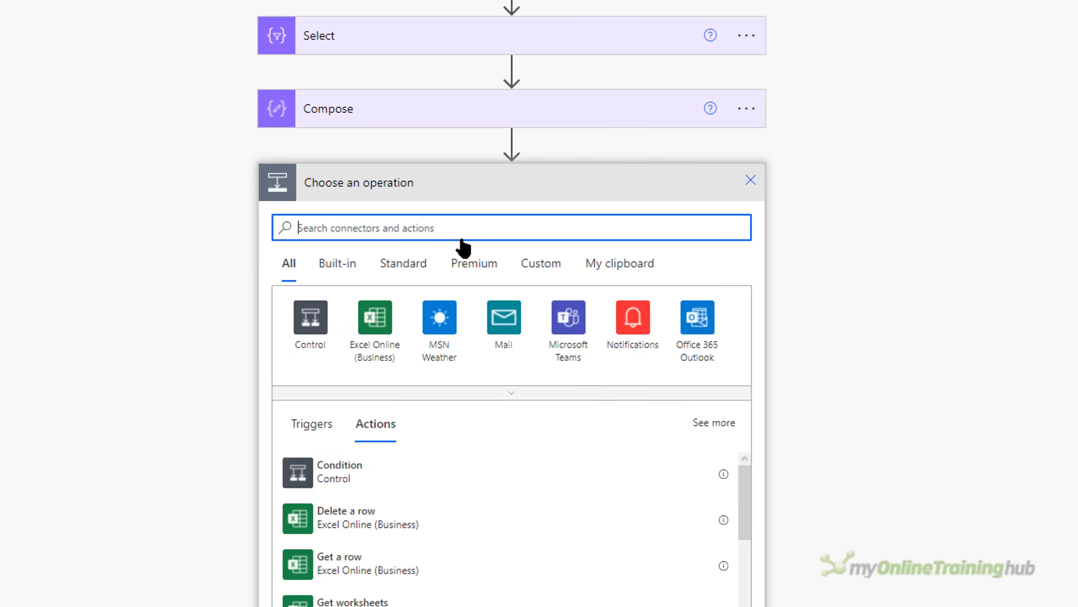
scroll(461, 238, "down", 3)
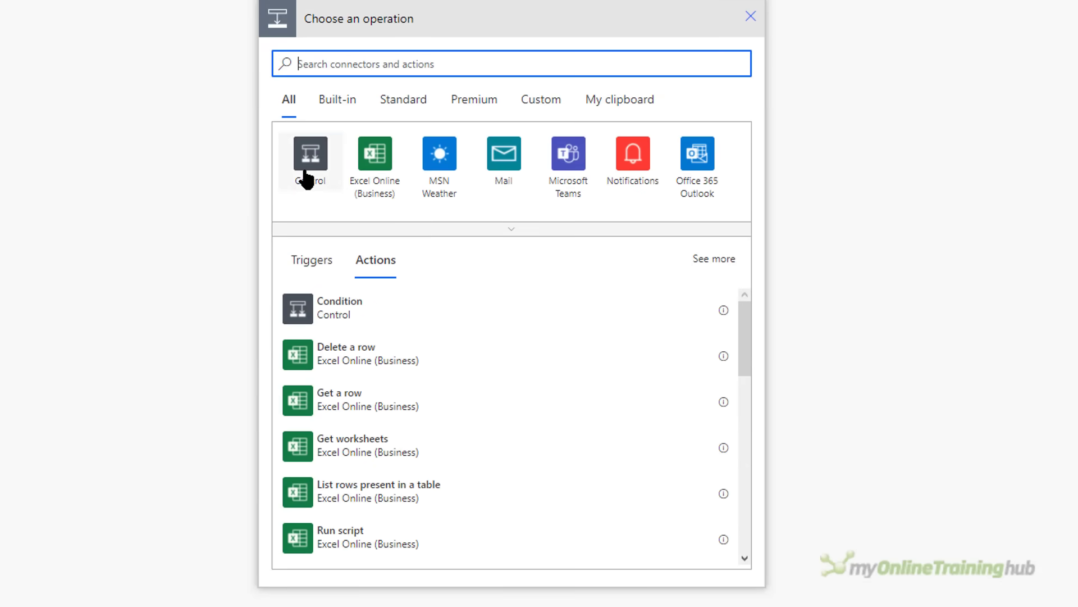
left_click(318, 151)
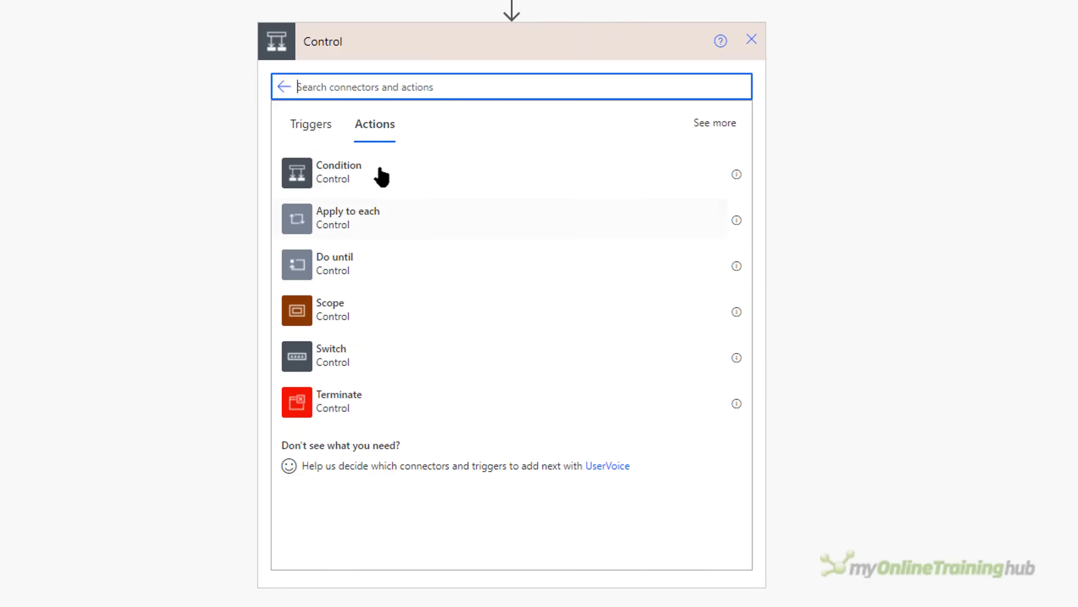
left_click(419, 225)
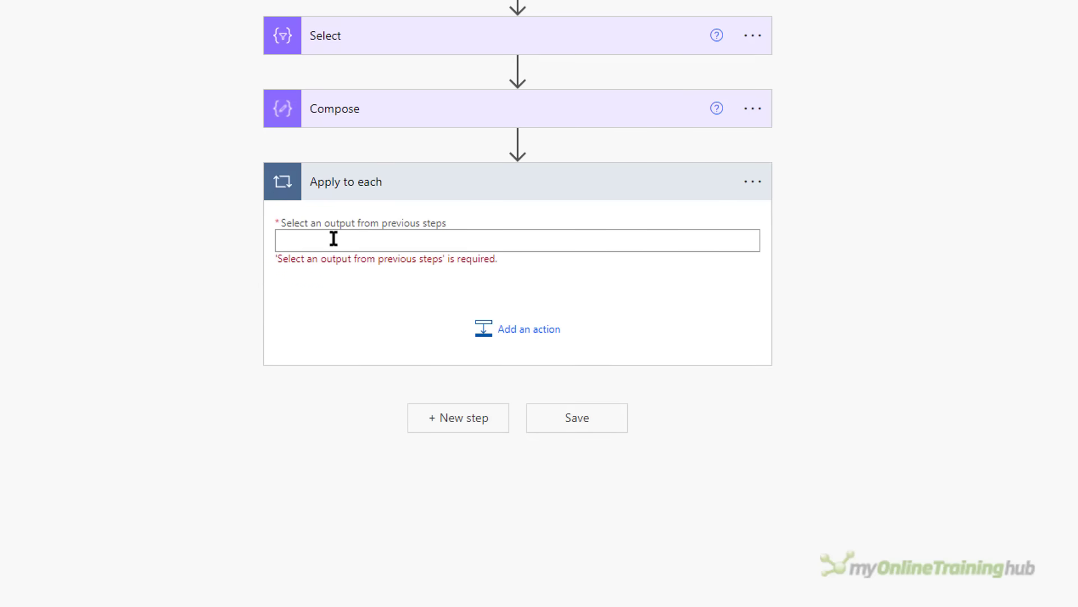
left_click(399, 242)
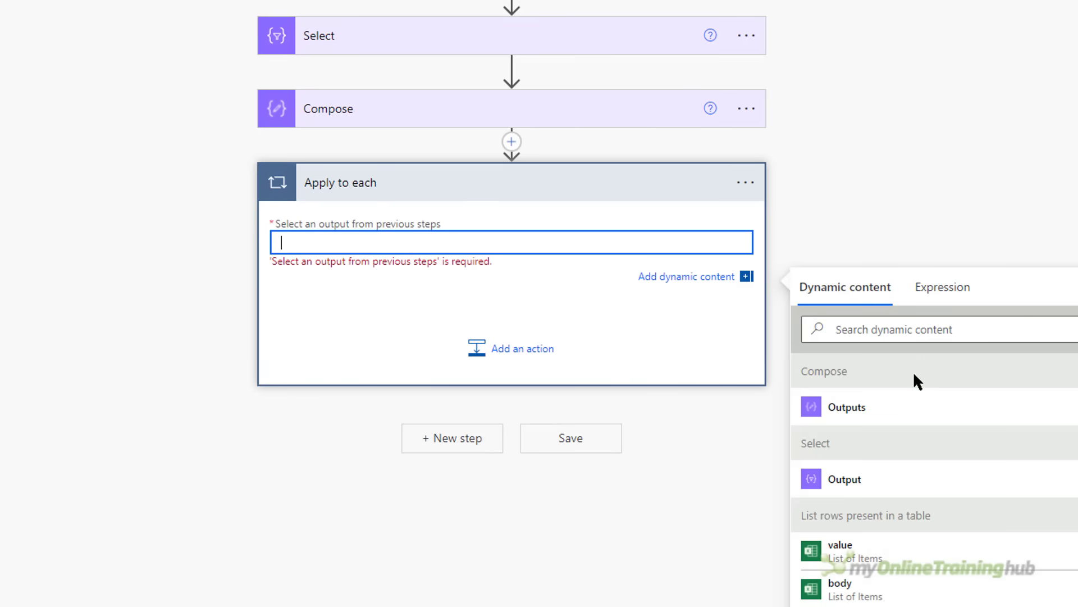
left_click(881, 416)
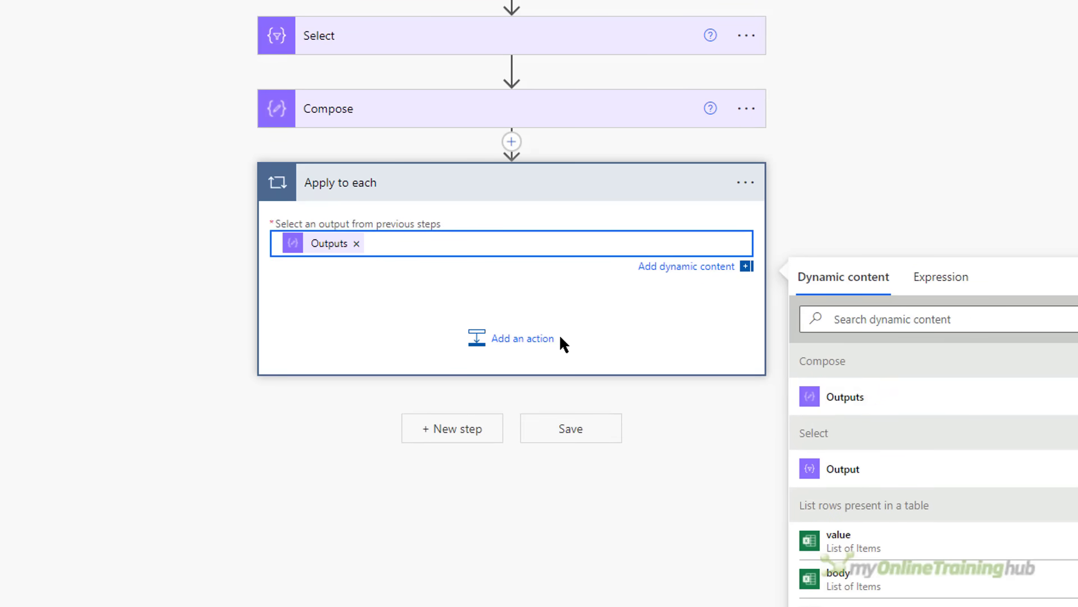
Add a Filter array action inside the loop, filtering the table's value rows
left_click(510, 338)
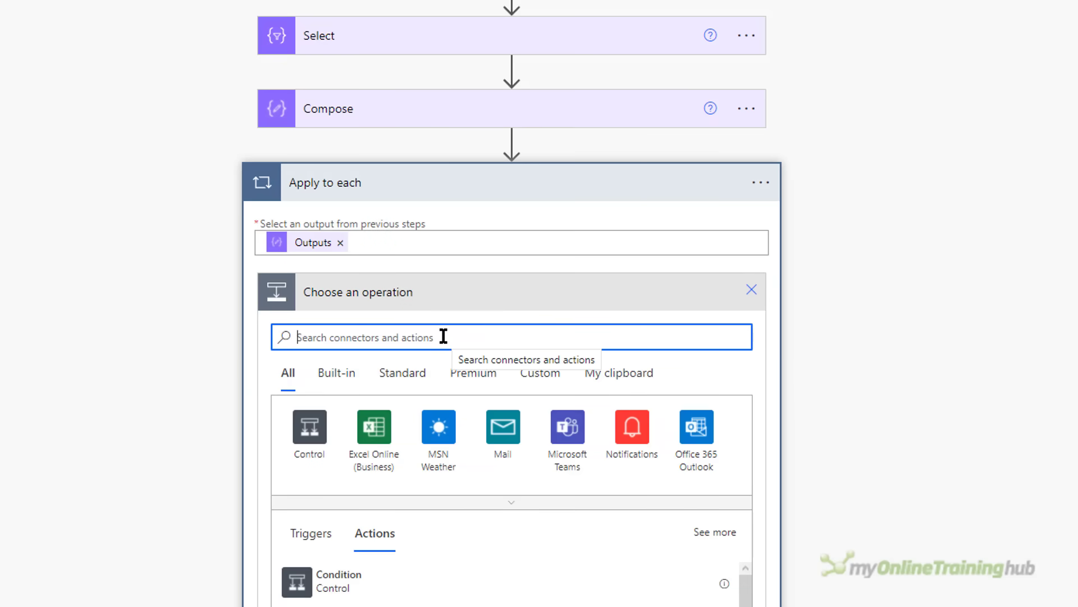
type("filter ")
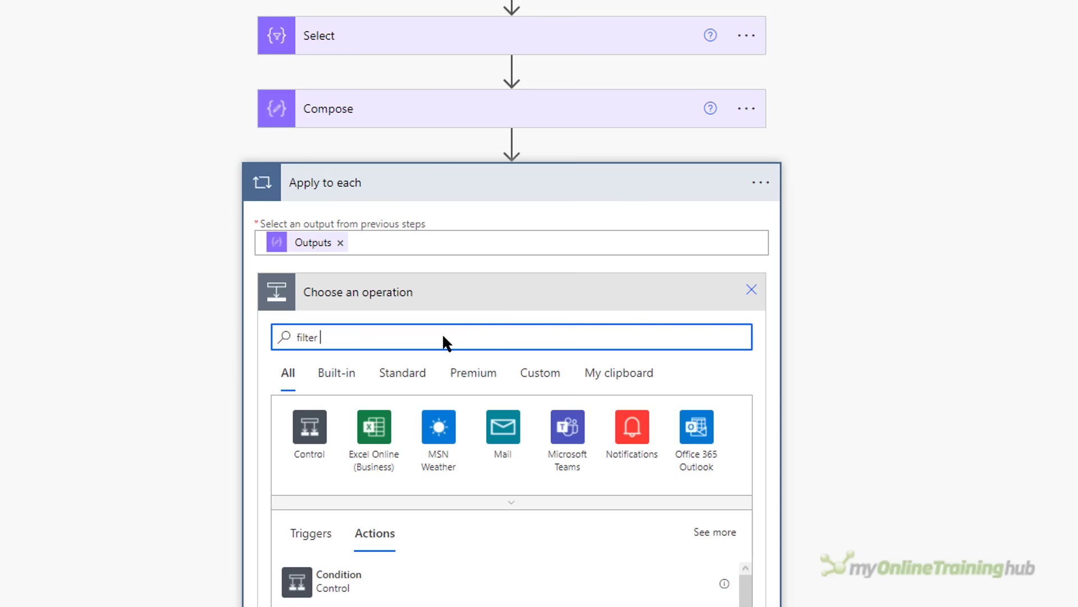
type("array")
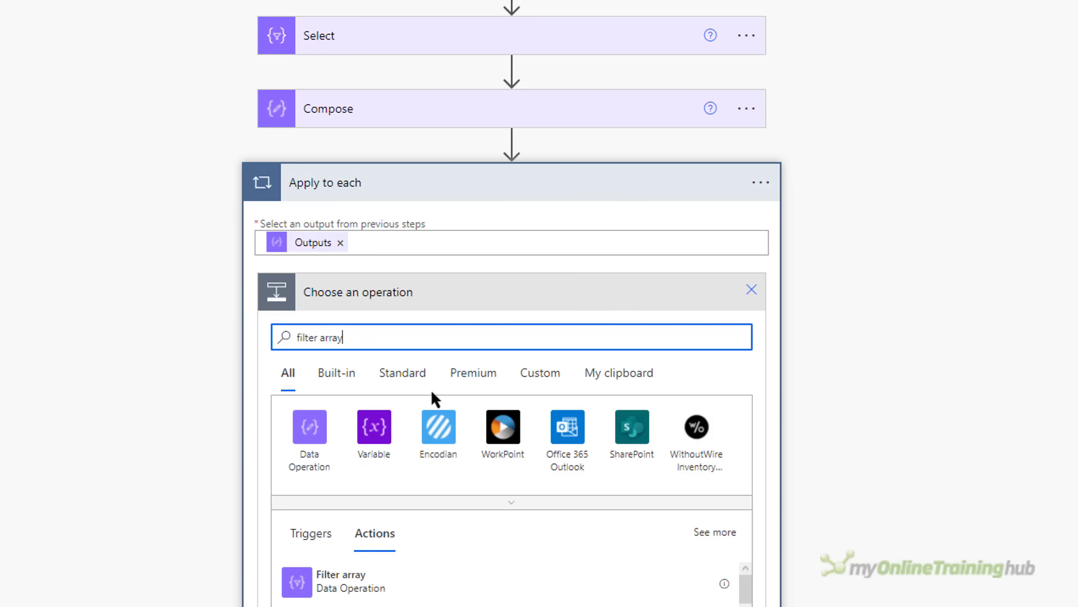
left_click(396, 580)
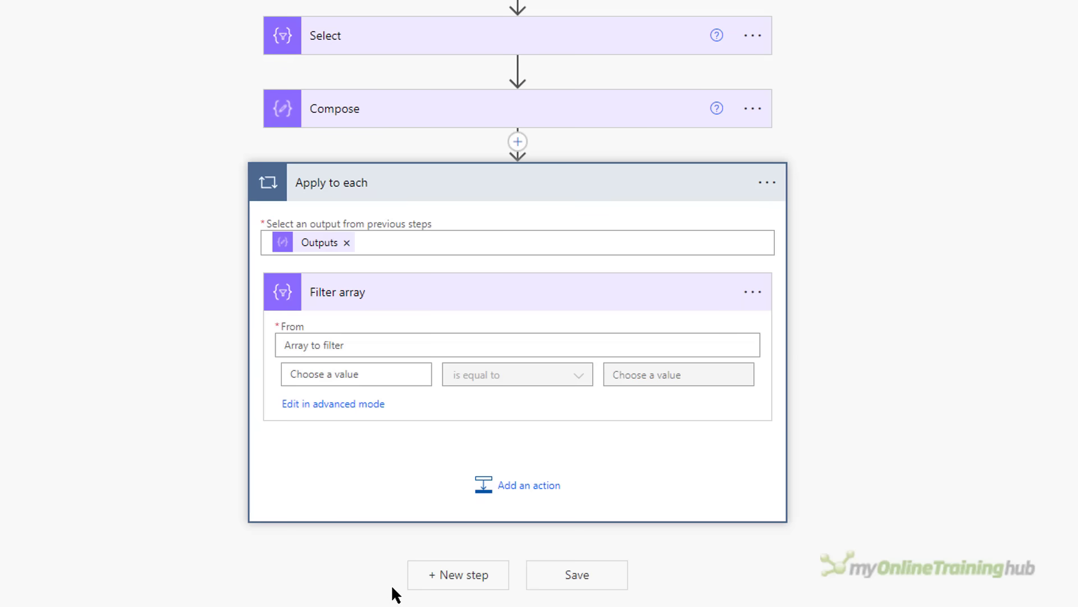
left_click(373, 349)
scroll(452, 384, "down", 2)
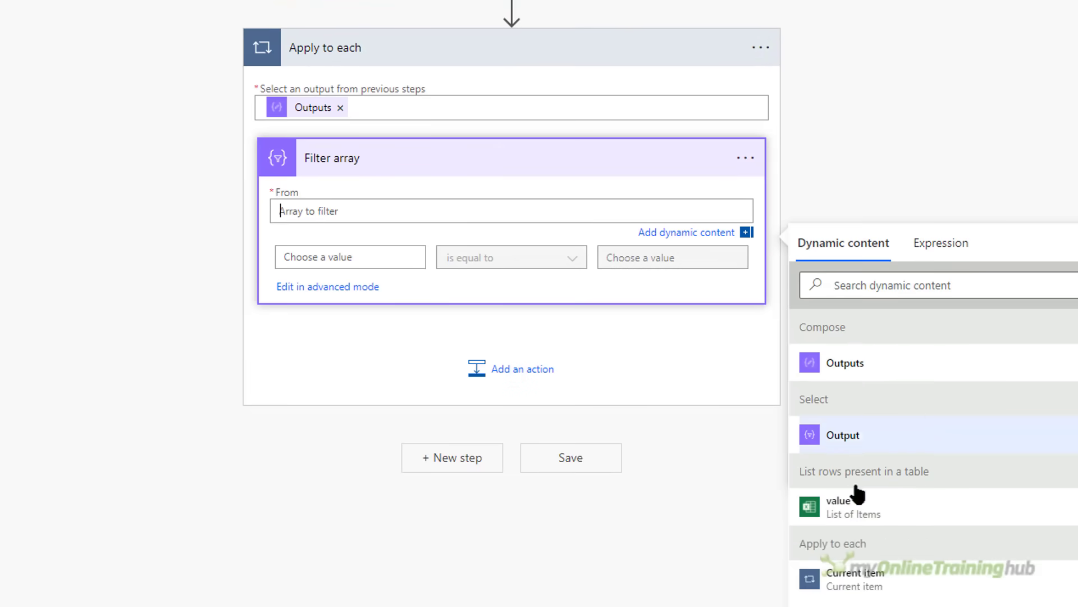
left_click(917, 510)
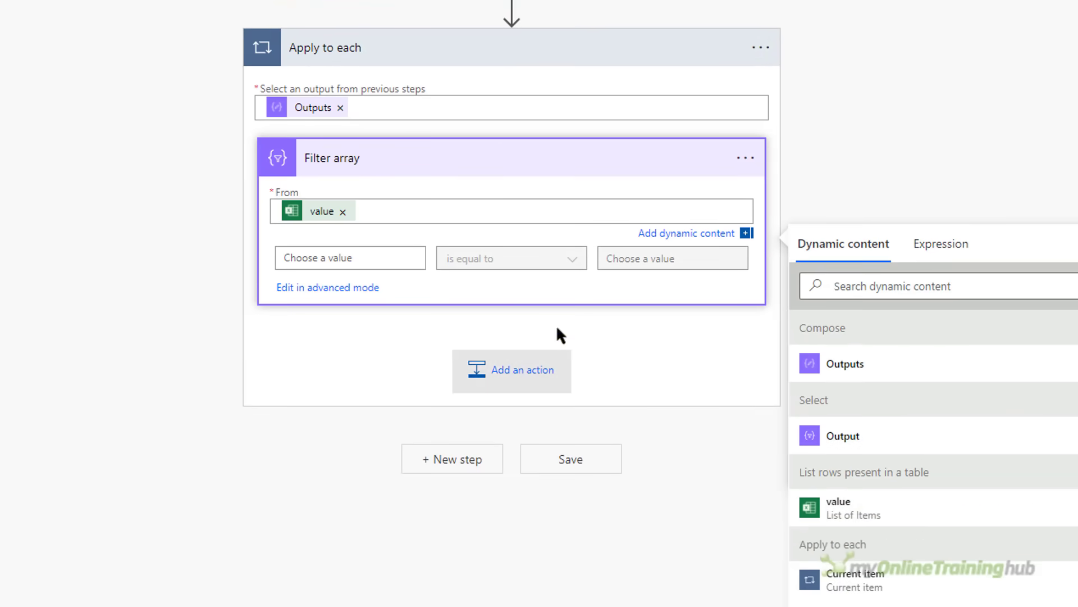
Set the filter condition to Email is equal to Current item, then add another action
left_click(402, 256)
scroll(426, 292, "up", 2)
scroll(590, 533, "down", 8)
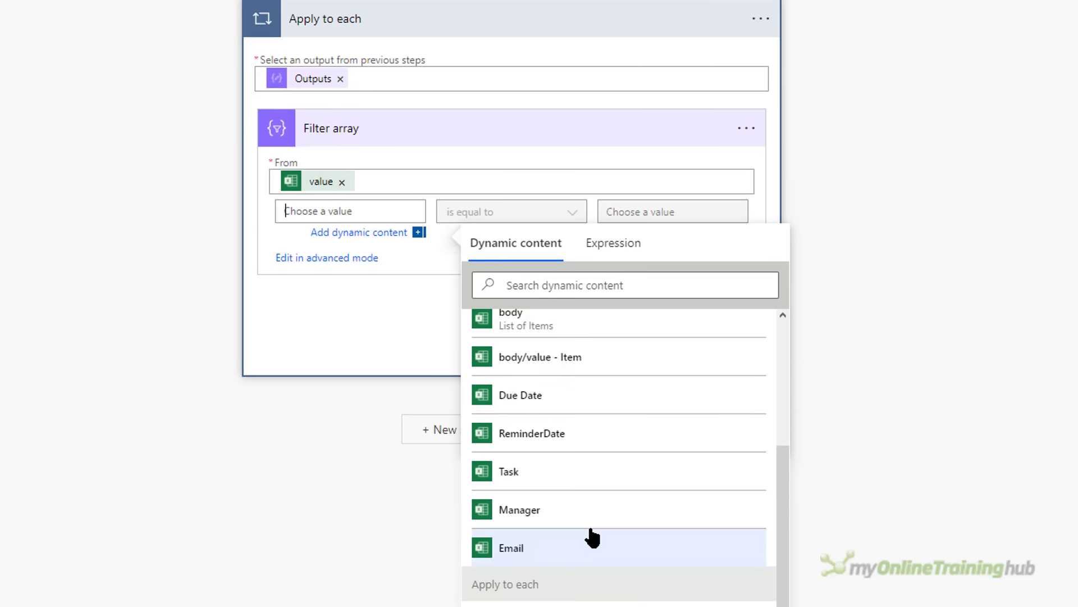
left_click(592, 536)
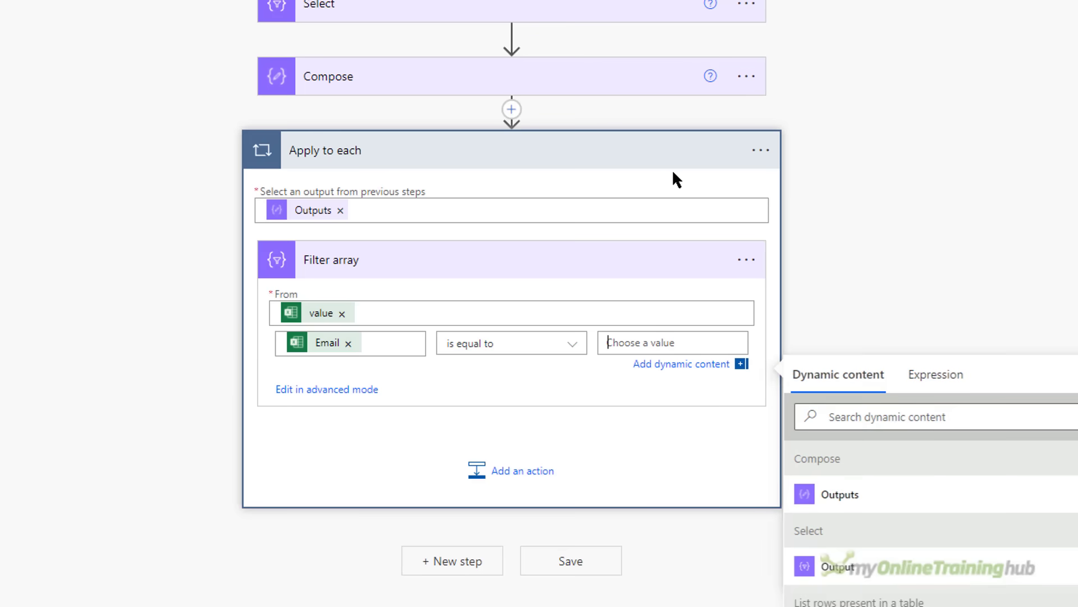
scroll(749, 344, "down", 3)
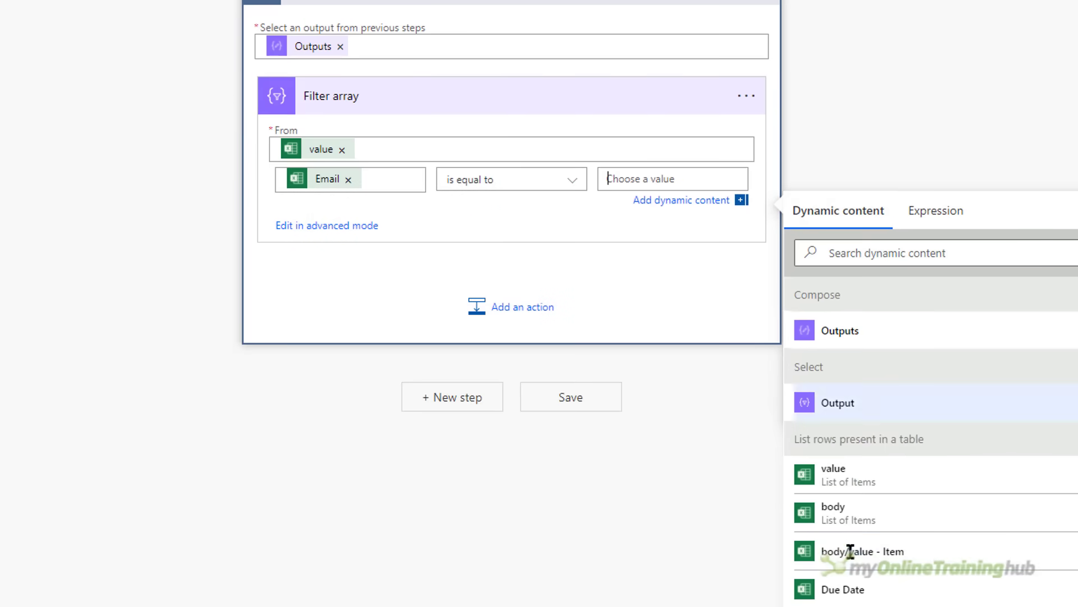
scroll(850, 559, "down", 4)
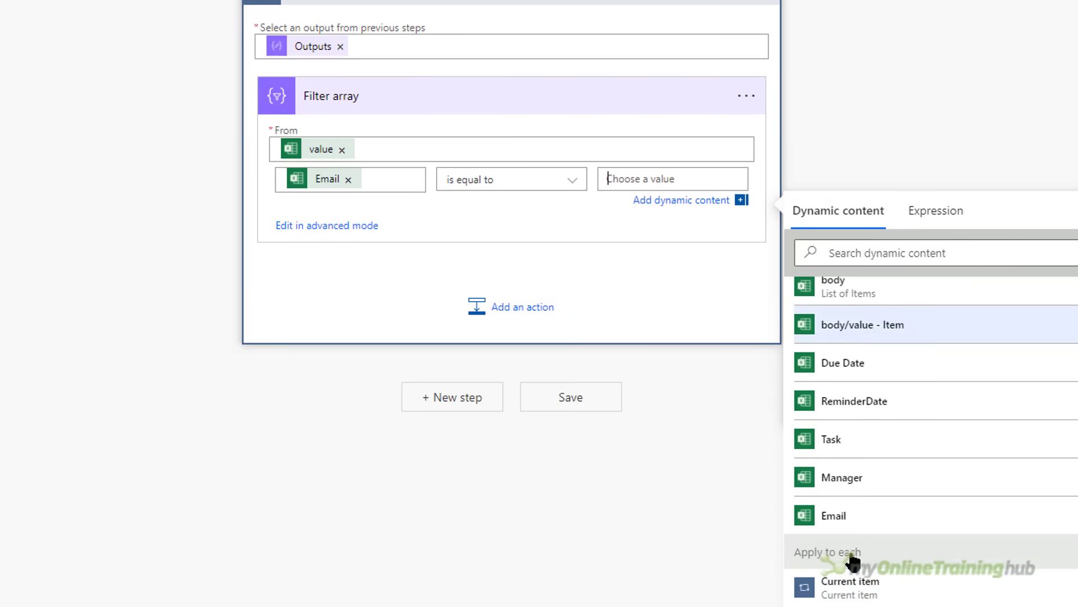
left_click(888, 595)
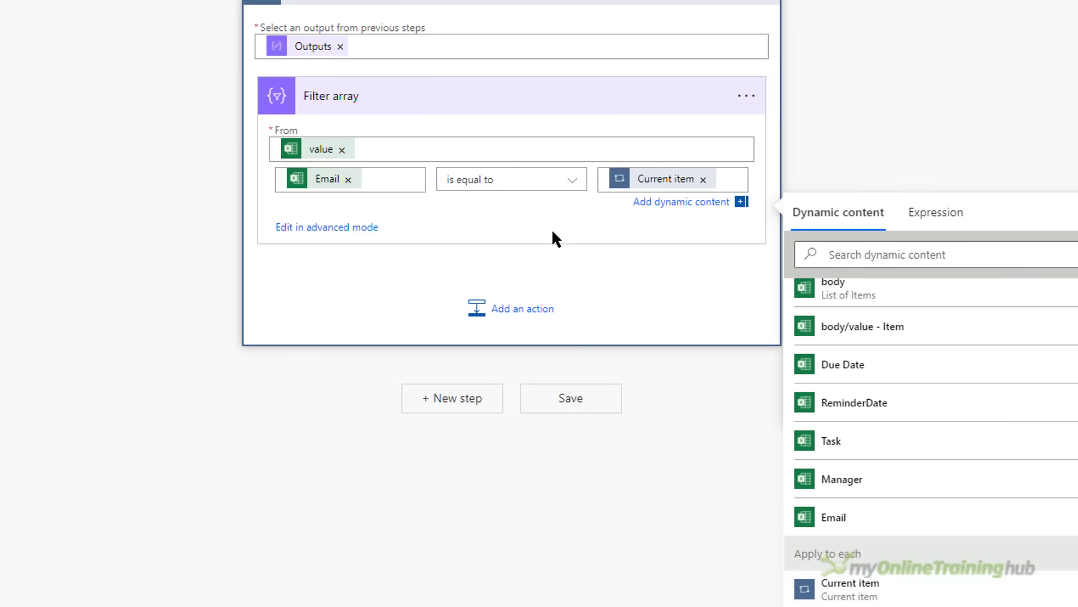
left_click(495, 311)
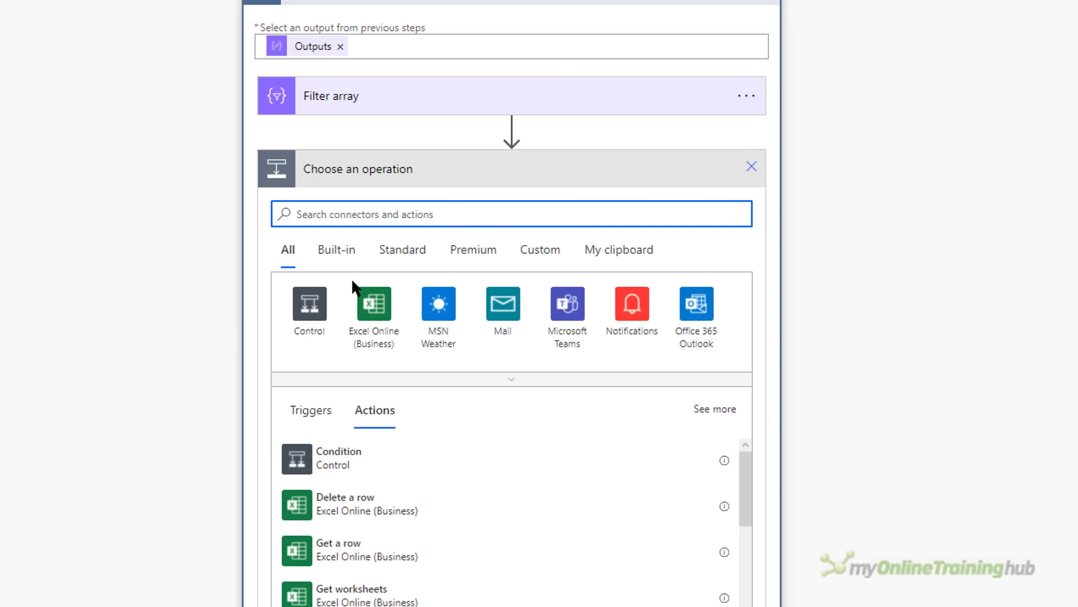
Add a Create HTML table action in the loop, sourced from the Filter array Body
type("html")
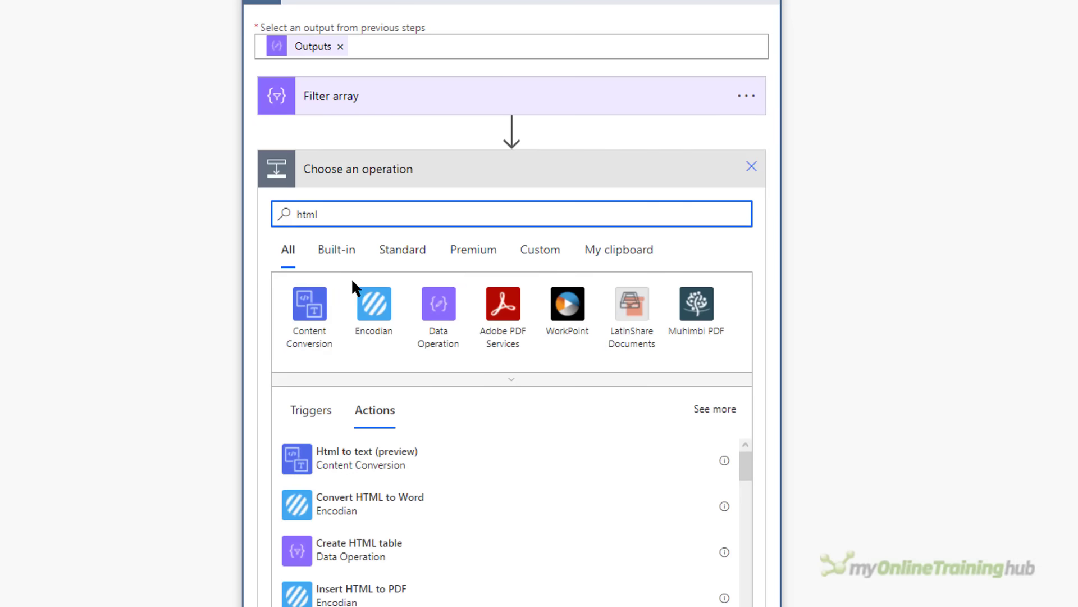
left_click(471, 559)
left_click(444, 366)
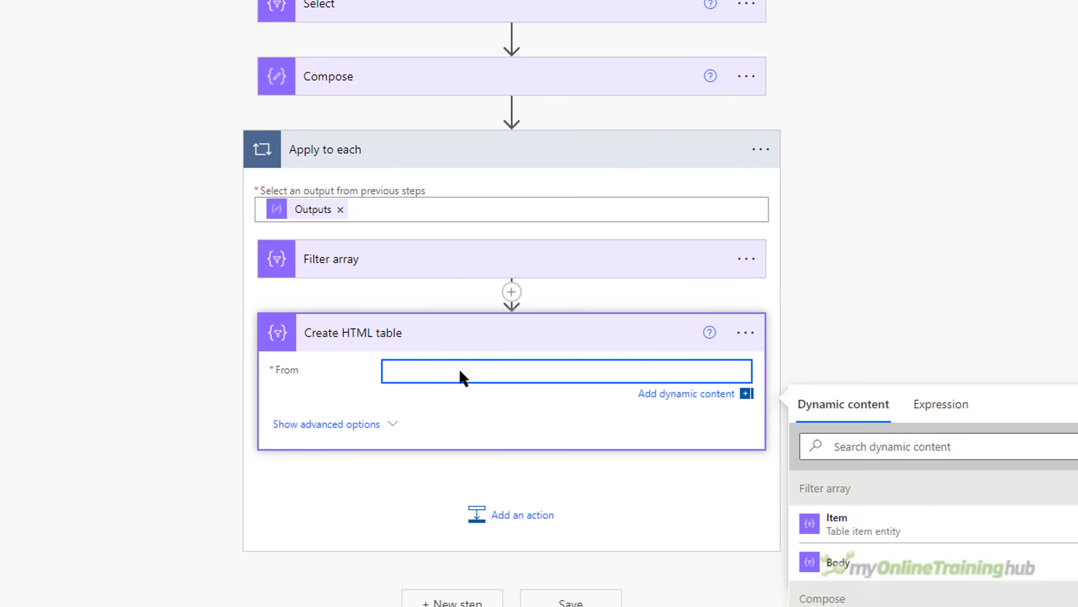
left_click(892, 544)
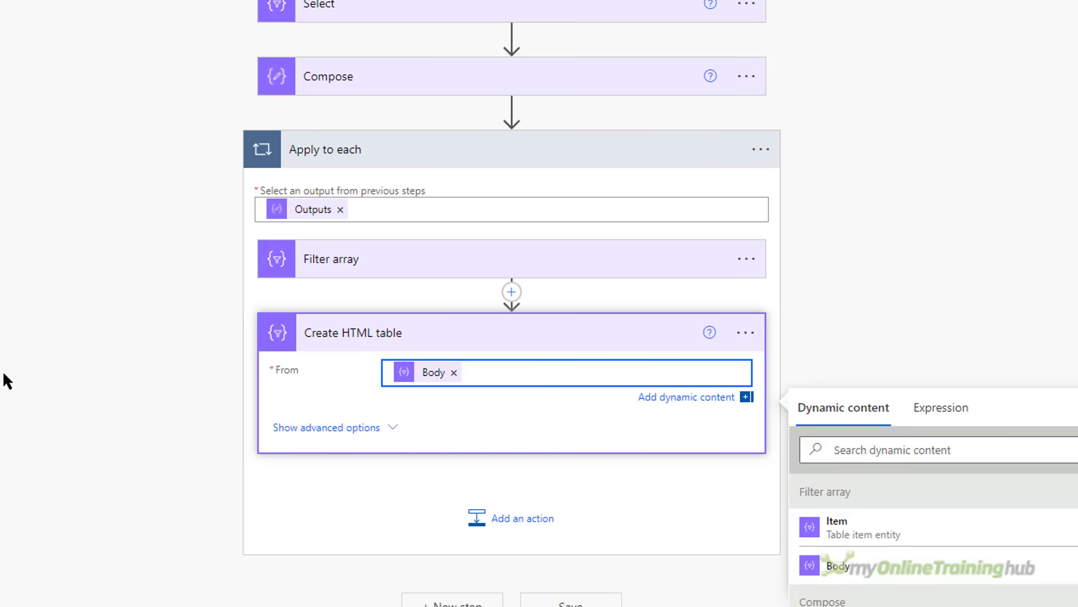
left_click(113, 421)
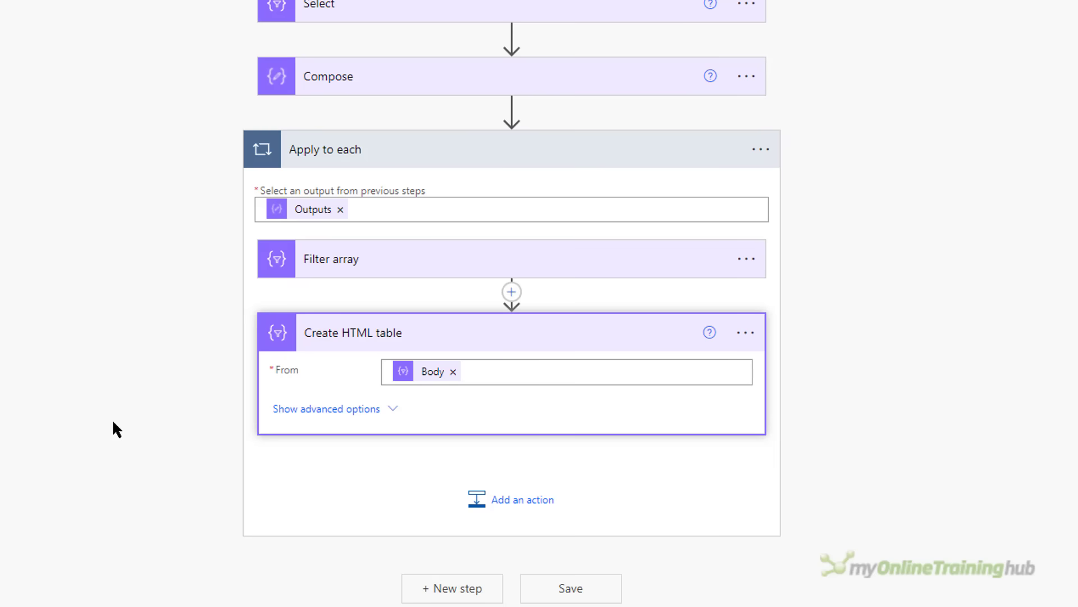
Switch the HTML table's columns setting from automatic to Custom
left_click(389, 409)
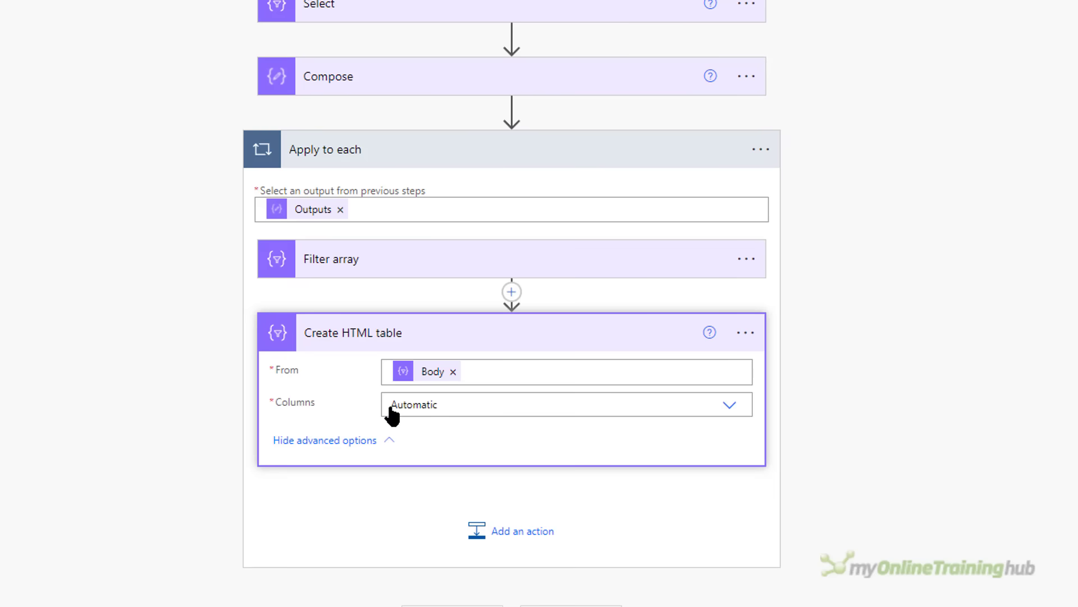
left_click(728, 407)
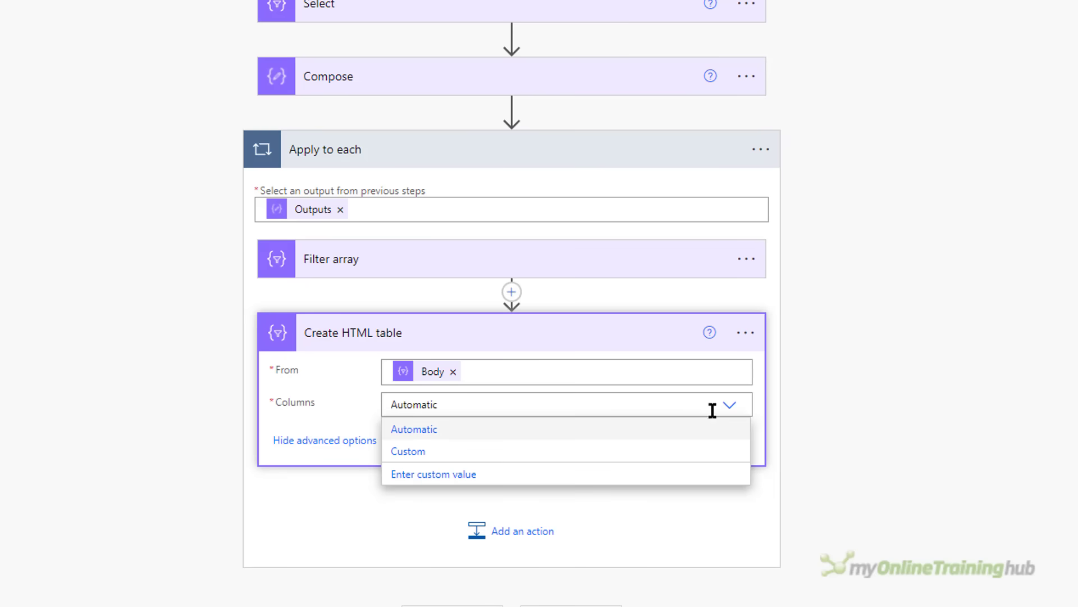
left_click(419, 453)
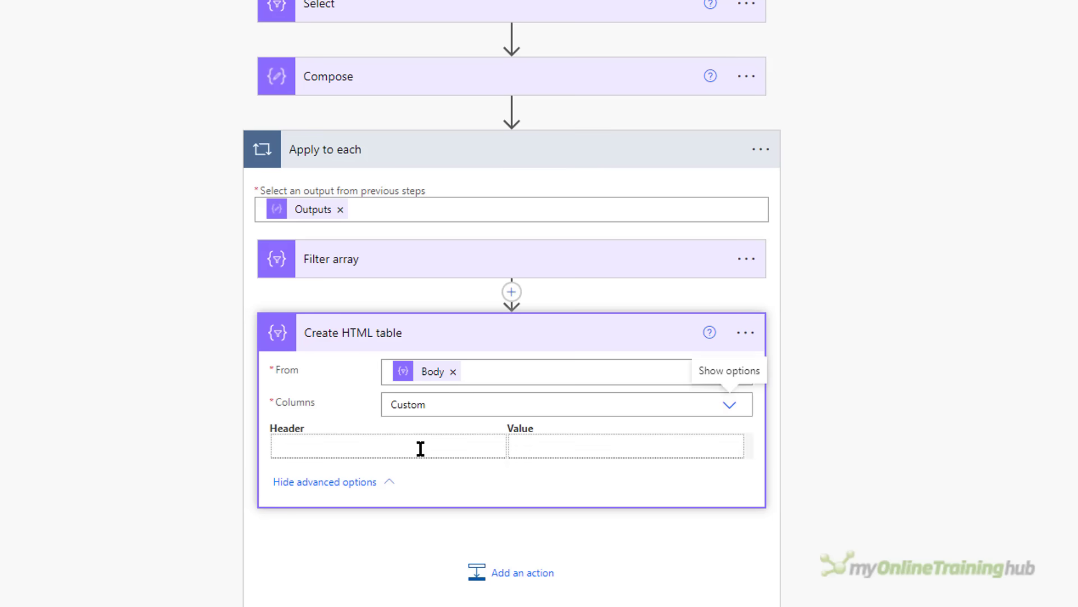
scroll(419, 448, "down", 2)
Add a DueDate column with value formatDateTime(item()['Due Date'], 'MMM d, yyyy')
left_click(315, 361)
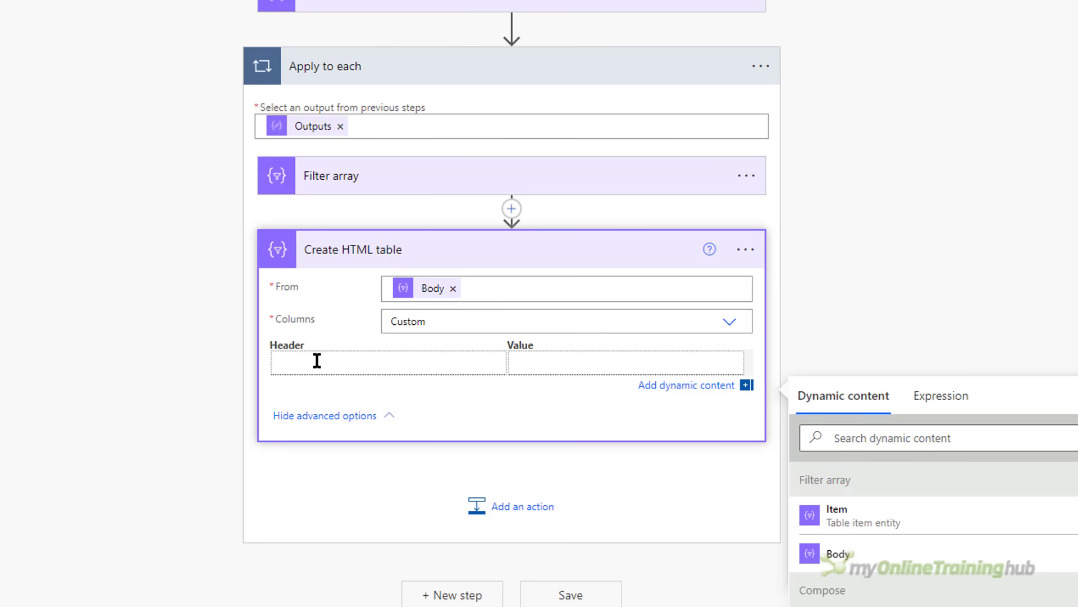
type("DueDate")
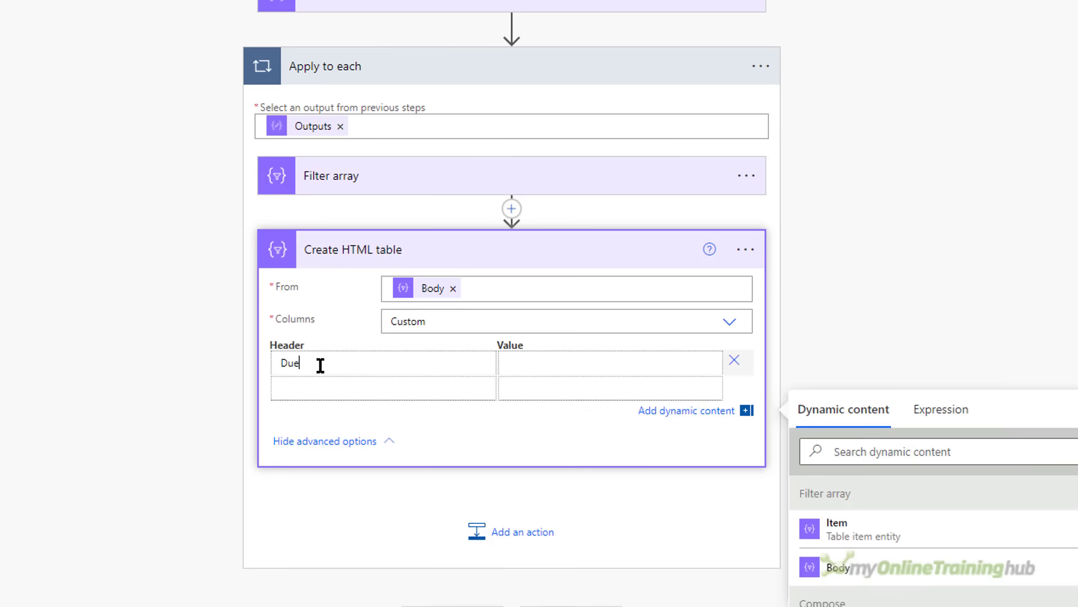
left_click(520, 365)
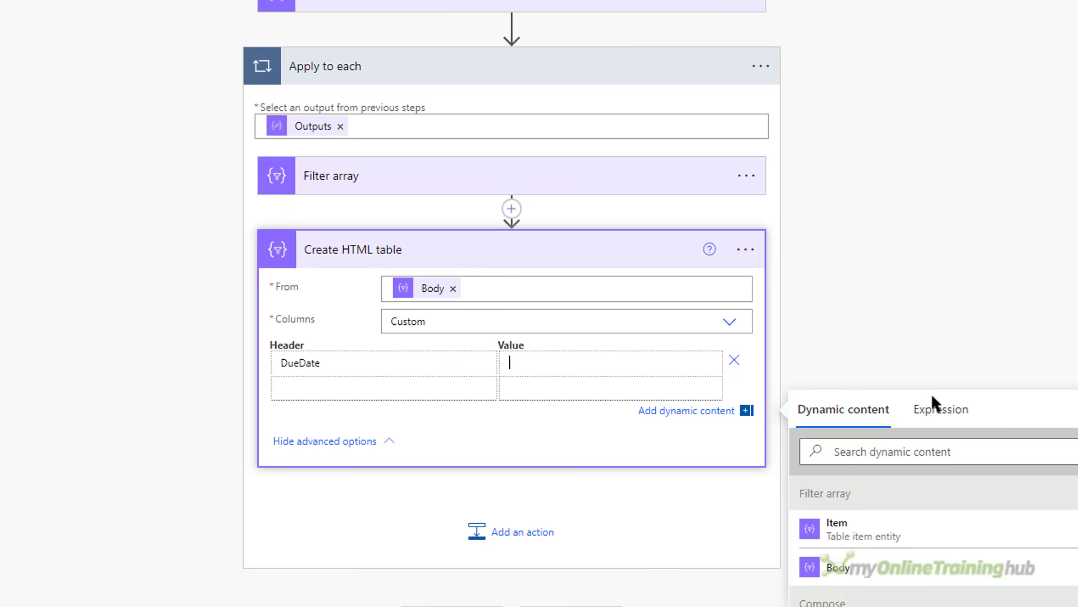
left_click(942, 410)
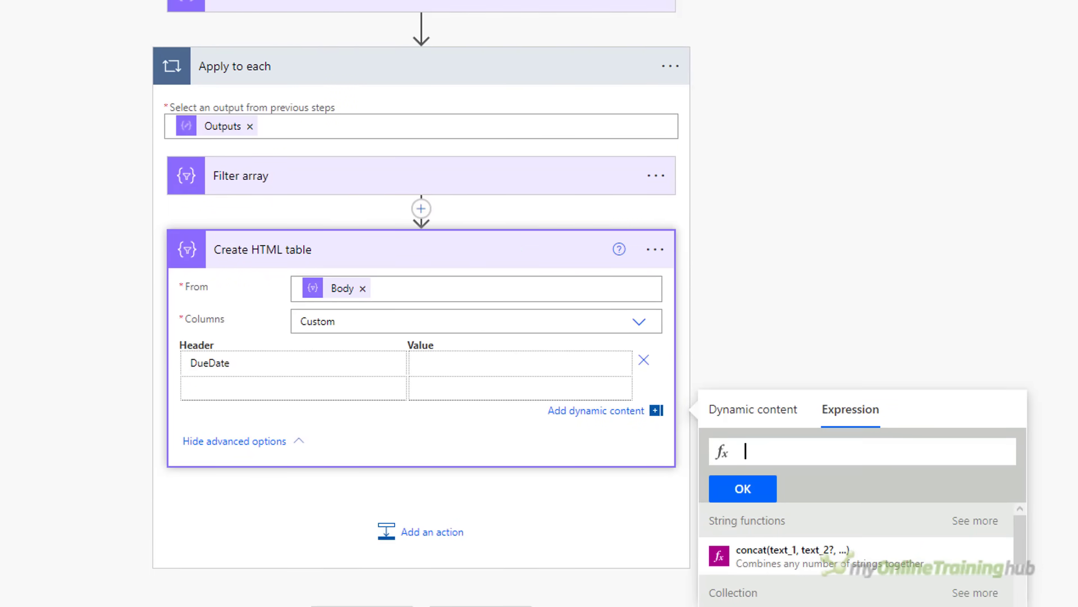
type("form")
key("Return")
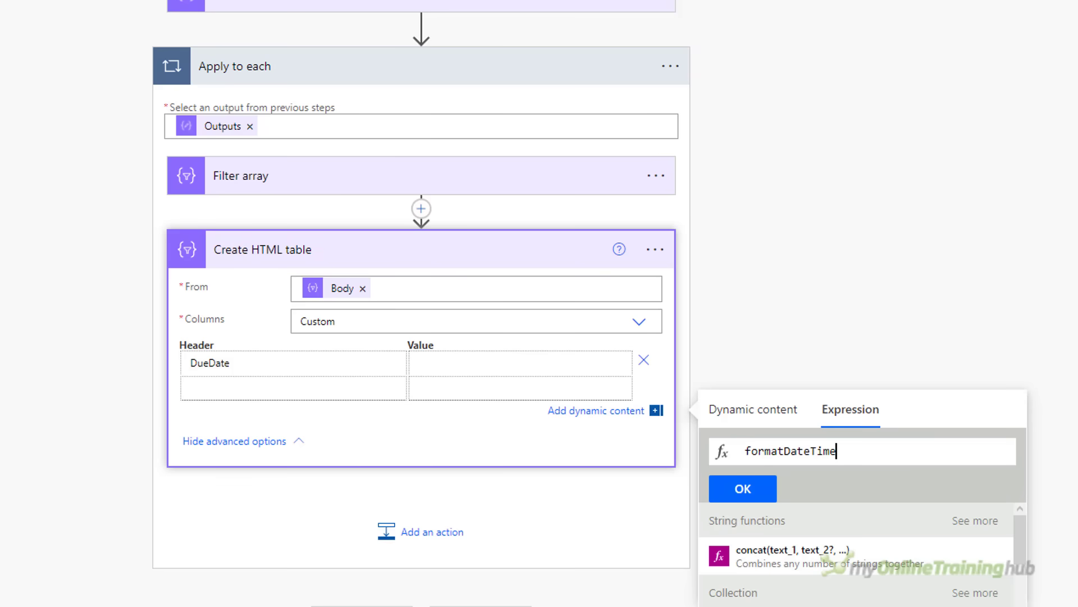
type("(item")
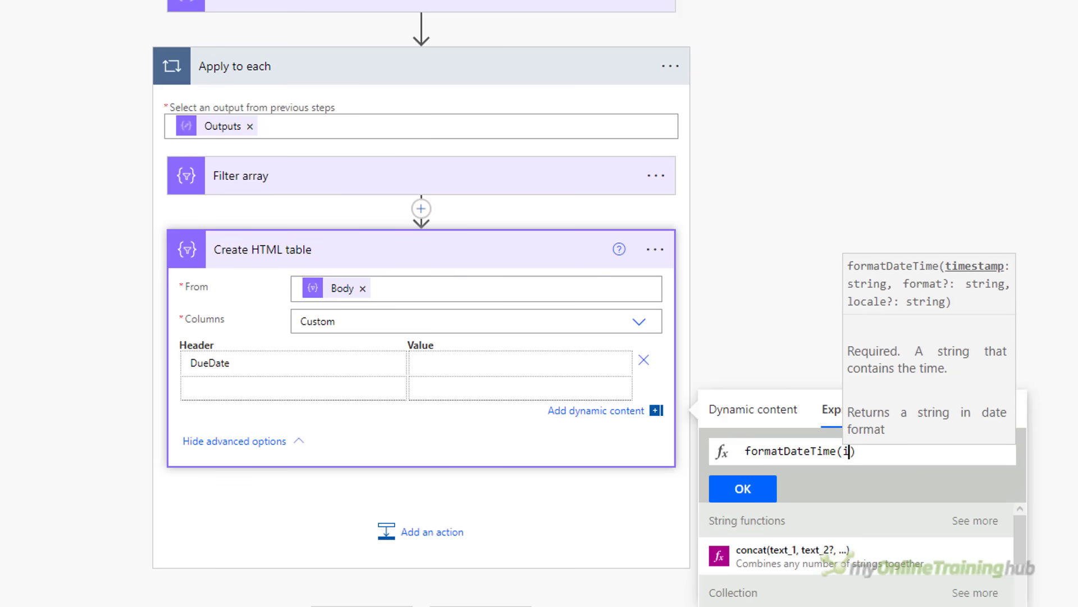
type("()['Du")
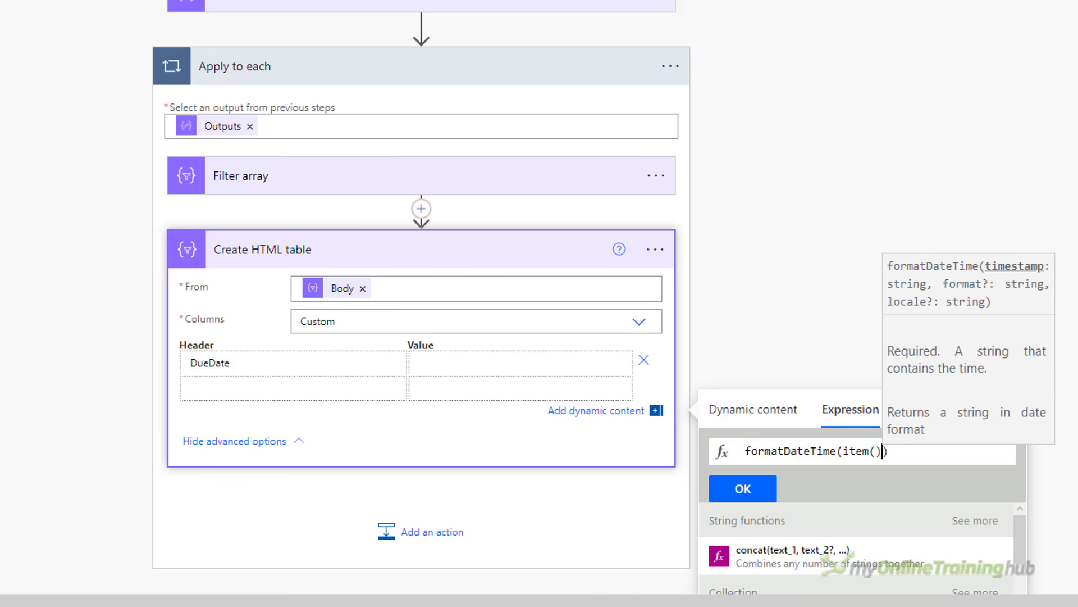
type("e Da")
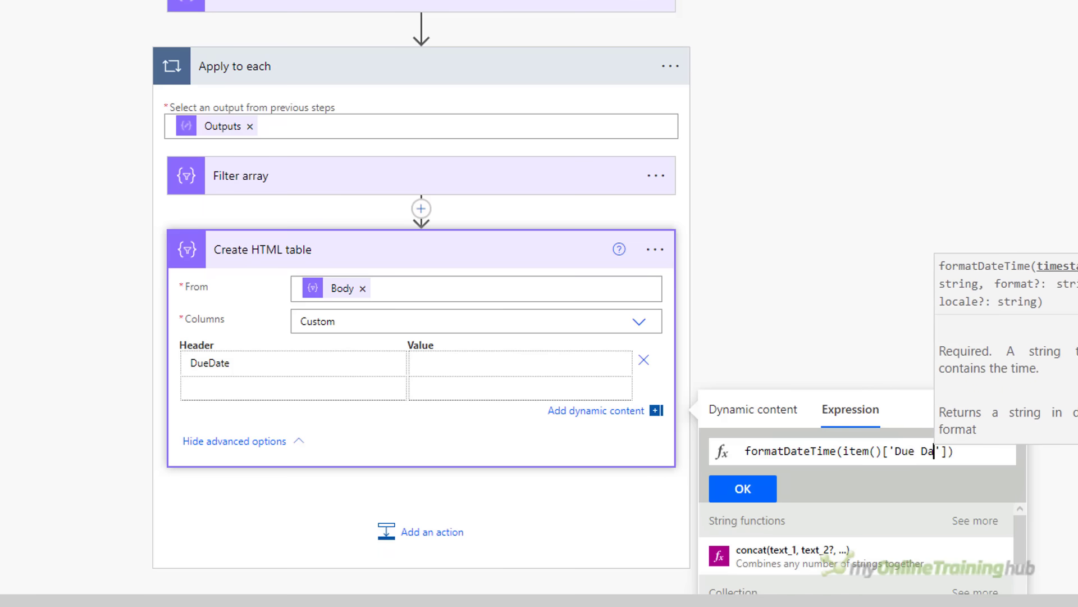
type("te'],")
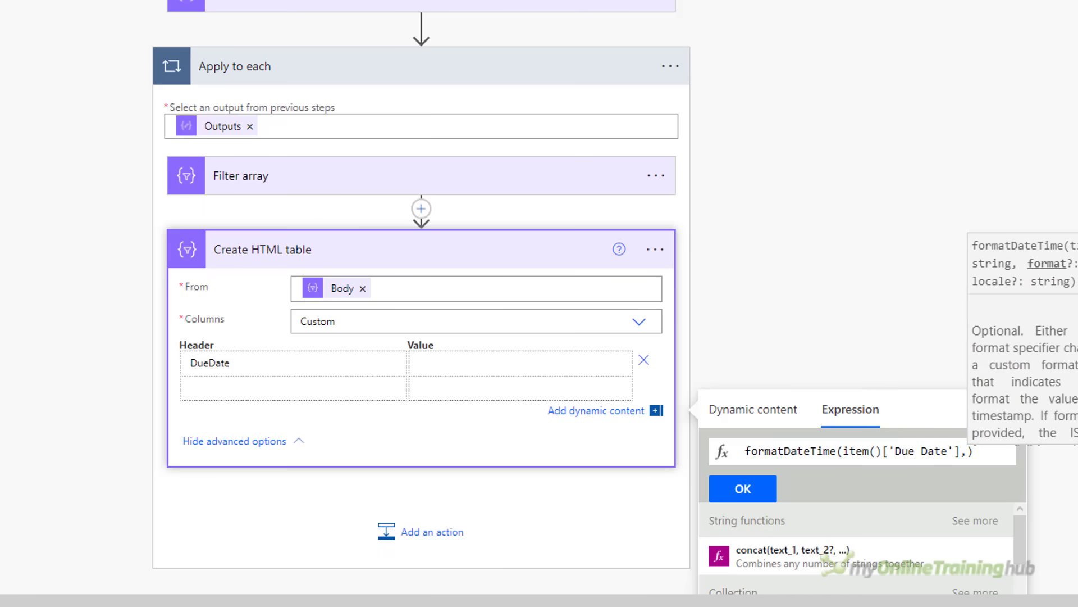
type(" 'MM")
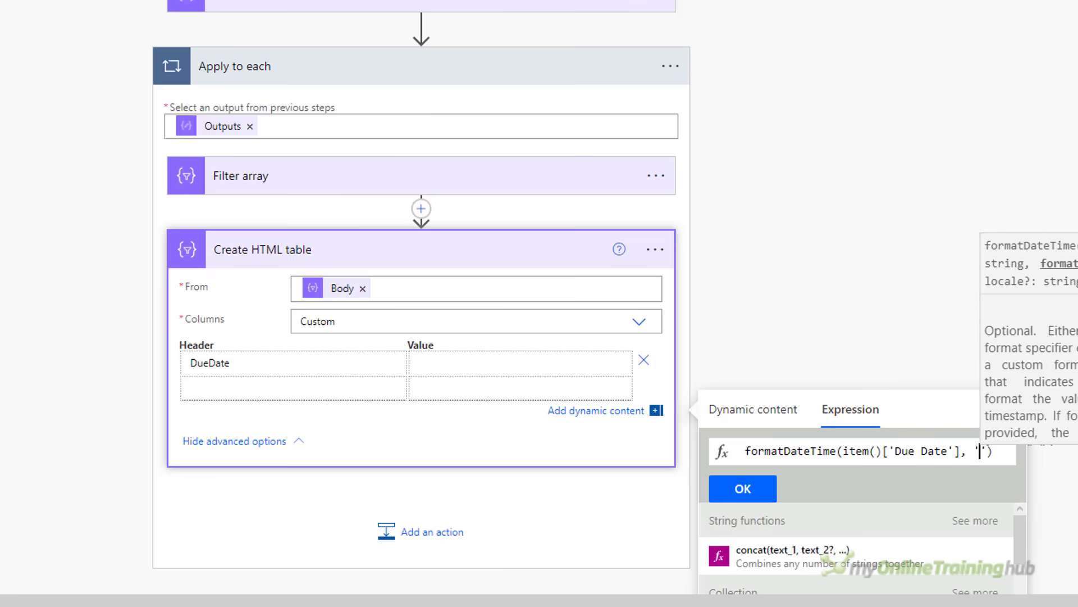
type("M d, yy")
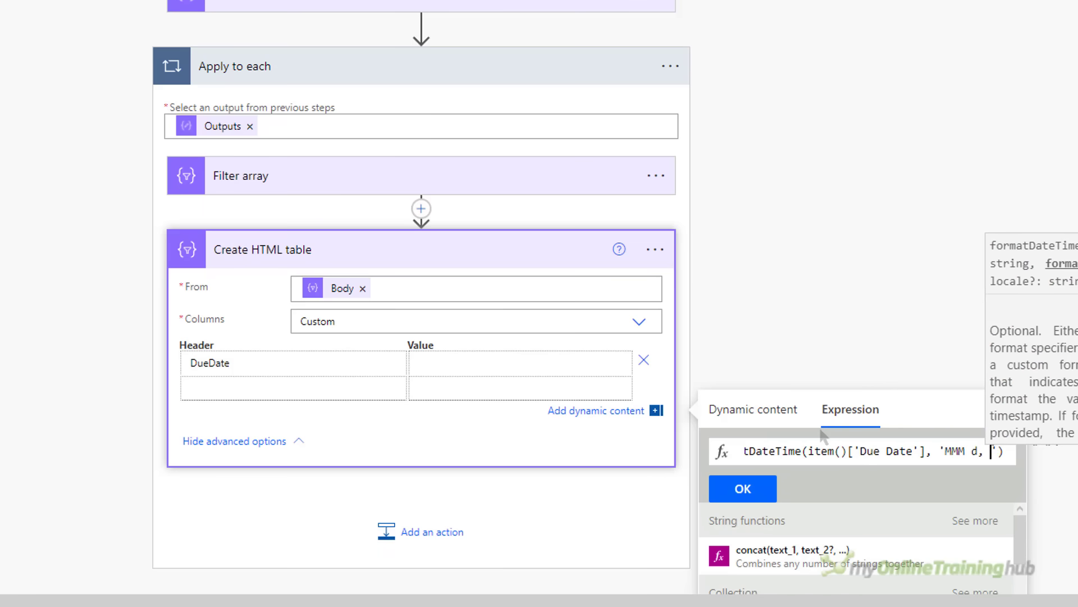
type("yy")
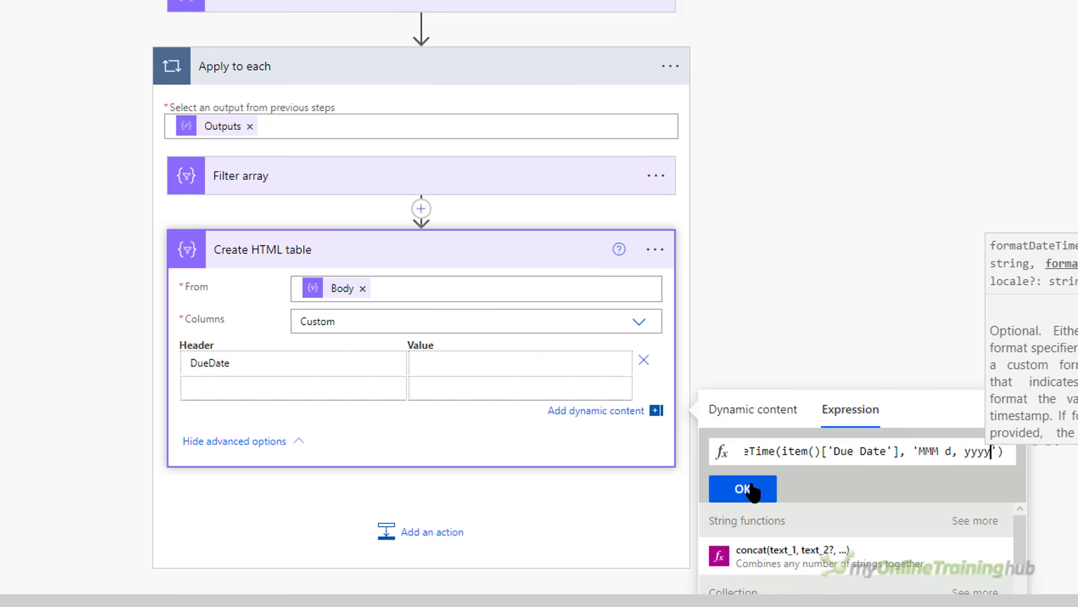
left_click(745, 488)
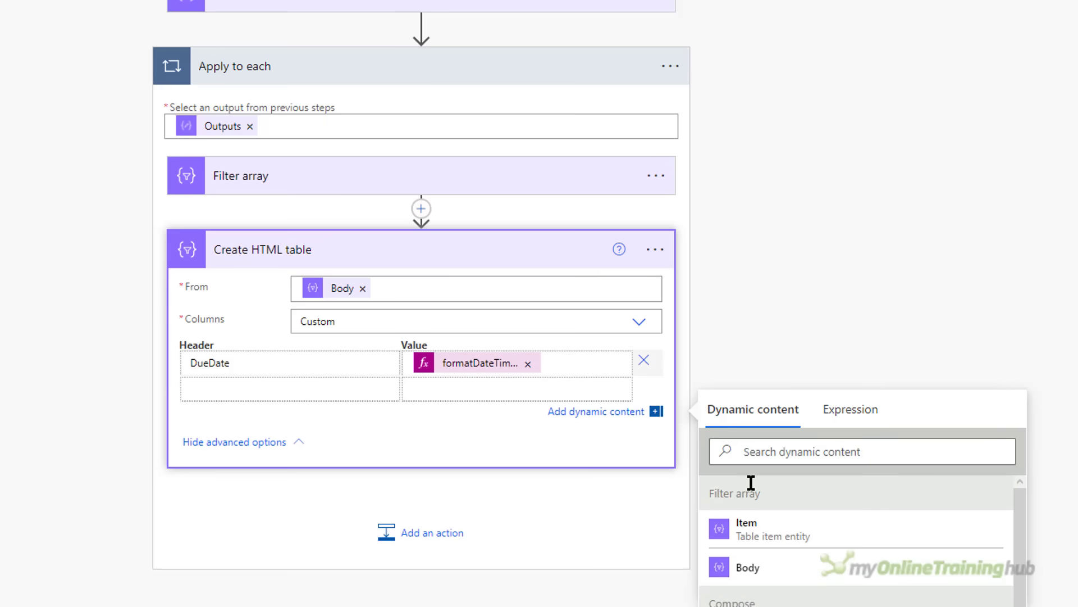
Add a Task column with value item()['Task']
left_click(363, 382)
type("Task")
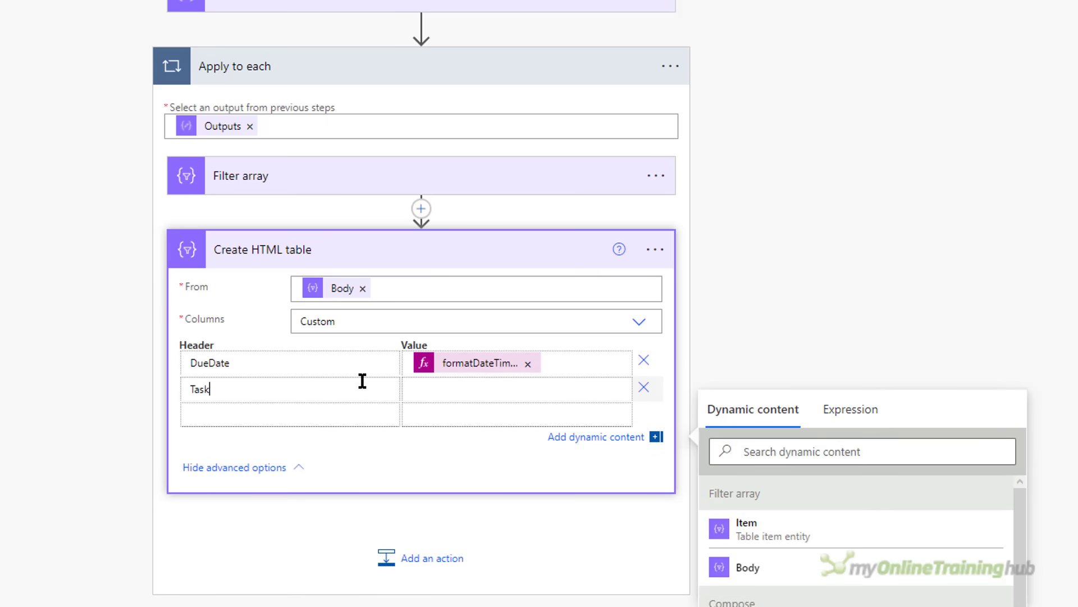
left_click(411, 388)
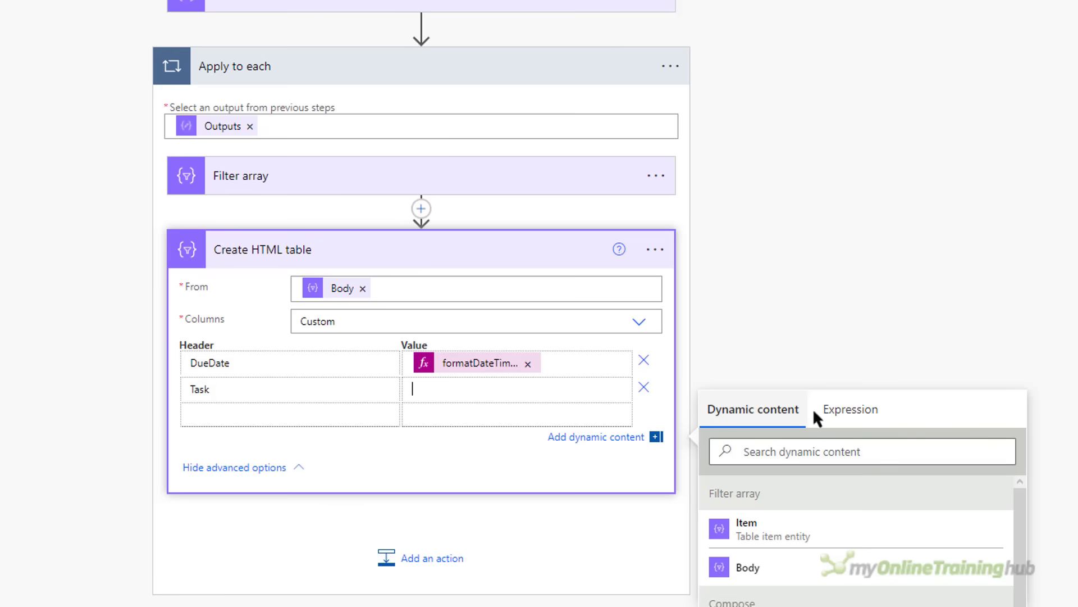
left_click(845, 409)
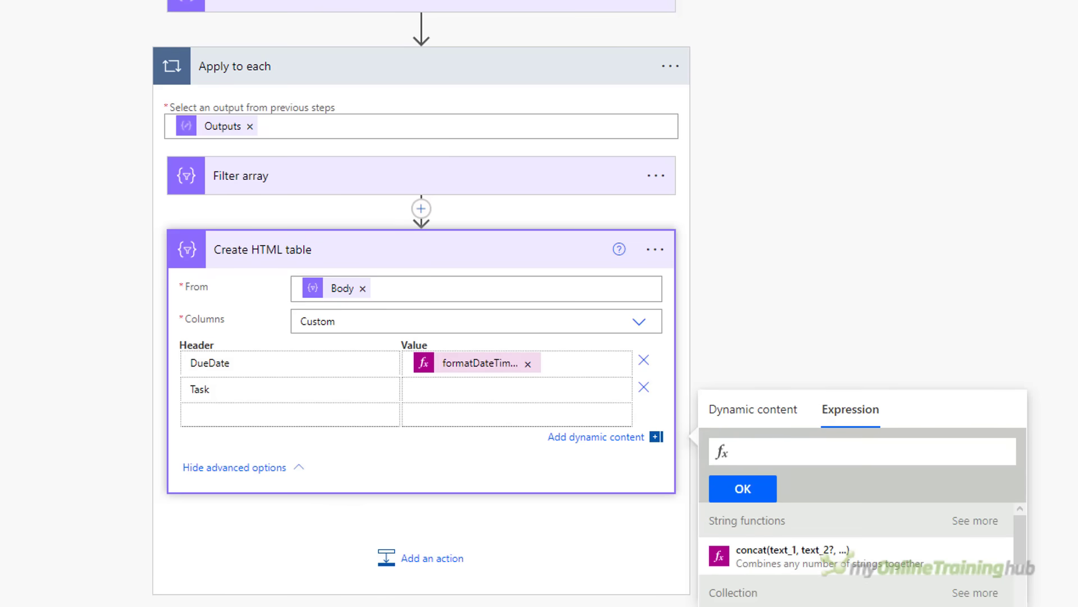
type("item()['Task'")
left_click(736, 491)
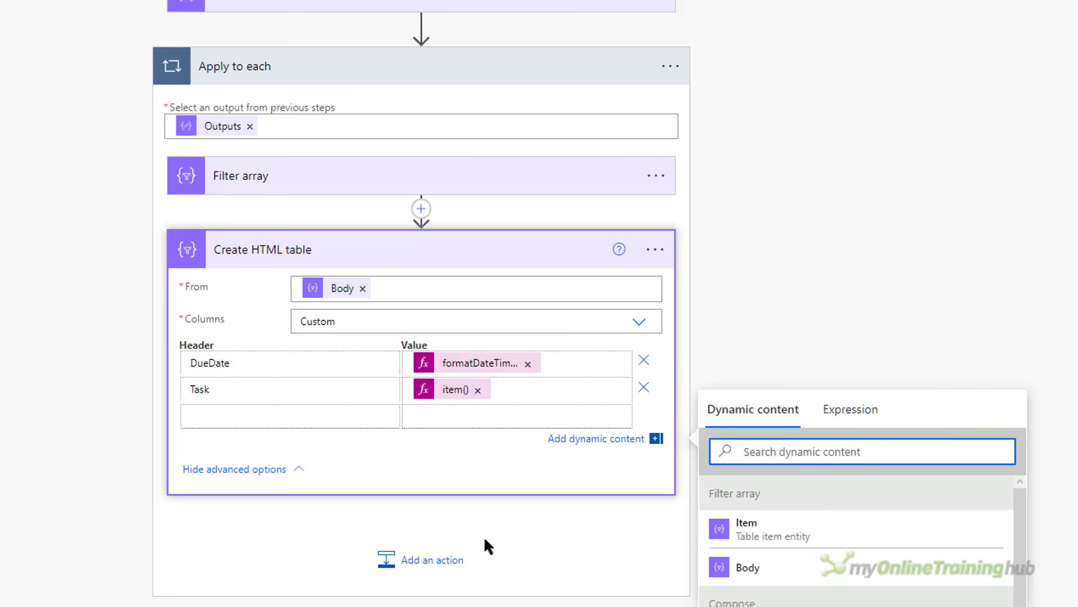
Add an Outlook Send an email (V2) action addressed to the Current item manager
left_click(416, 560)
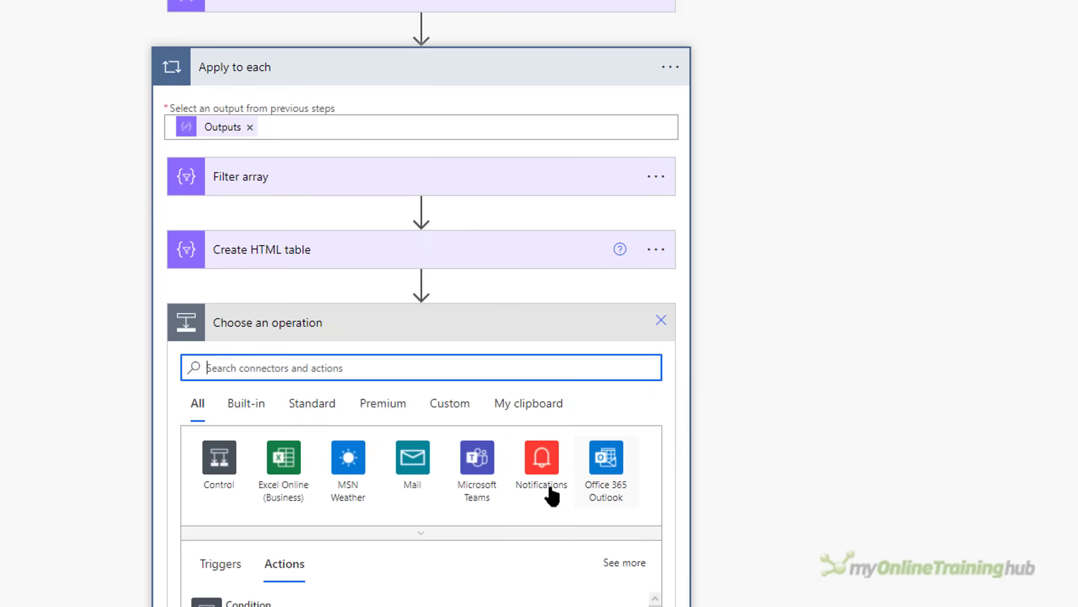
left_click(599, 461)
scroll(599, 459, "down", 4)
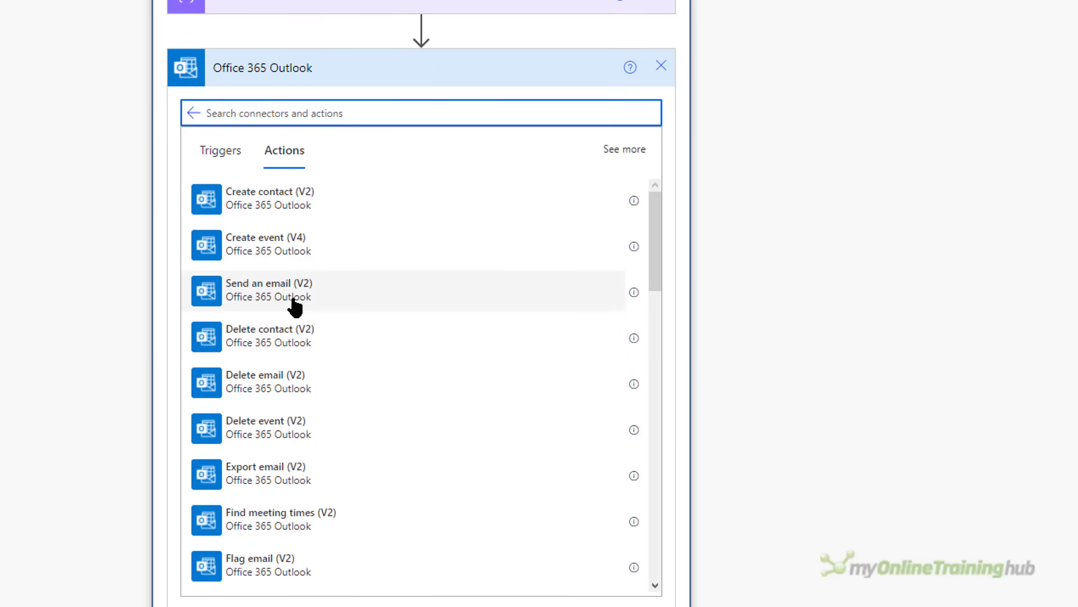
left_click(295, 307)
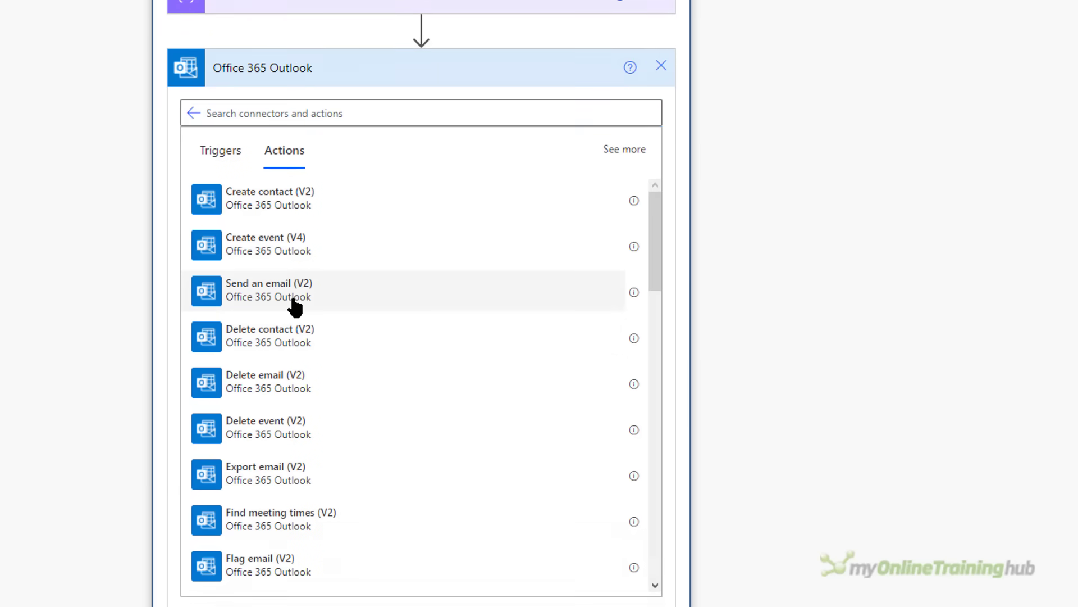
left_click(344, 270)
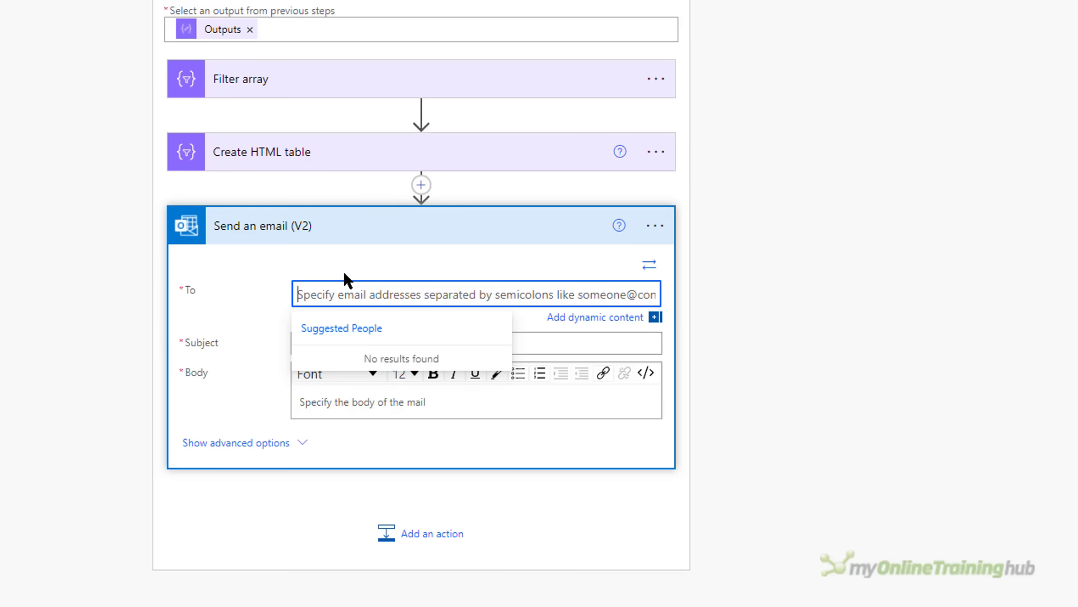
left_click(595, 318)
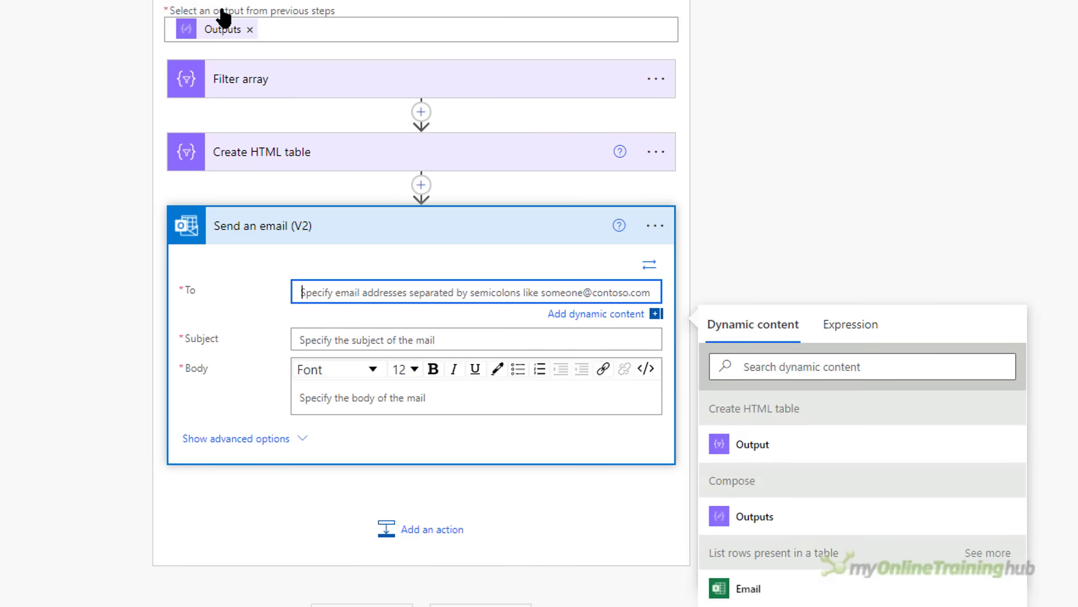
scroll(372, 155, "down", 2)
left_click(787, 560)
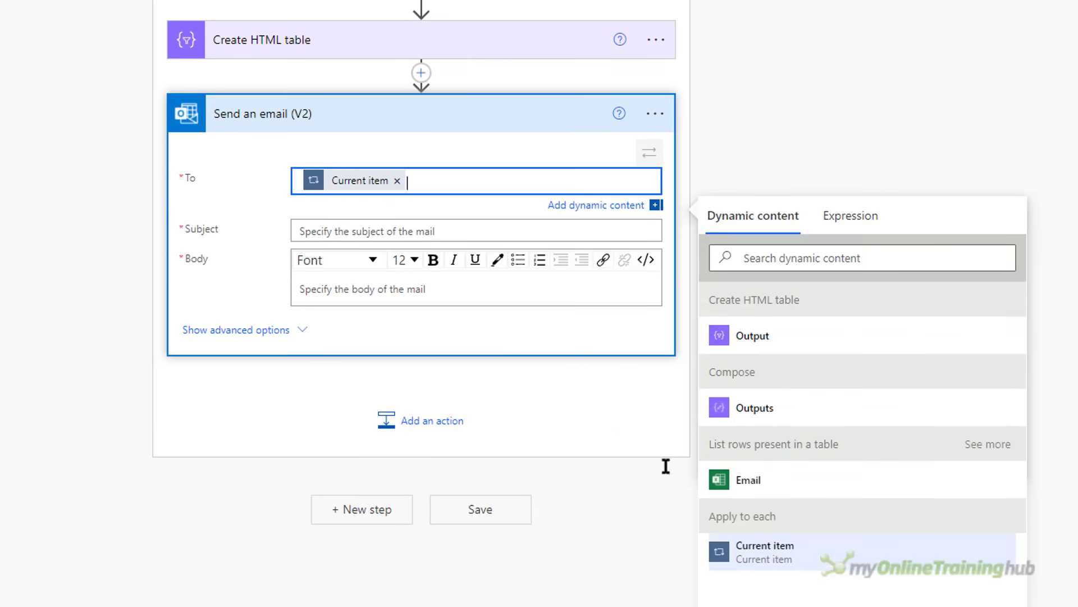
Set subject 'Tasks Due' and body 'Please find a list of your upcoming' above the table Output
left_click(341, 231)
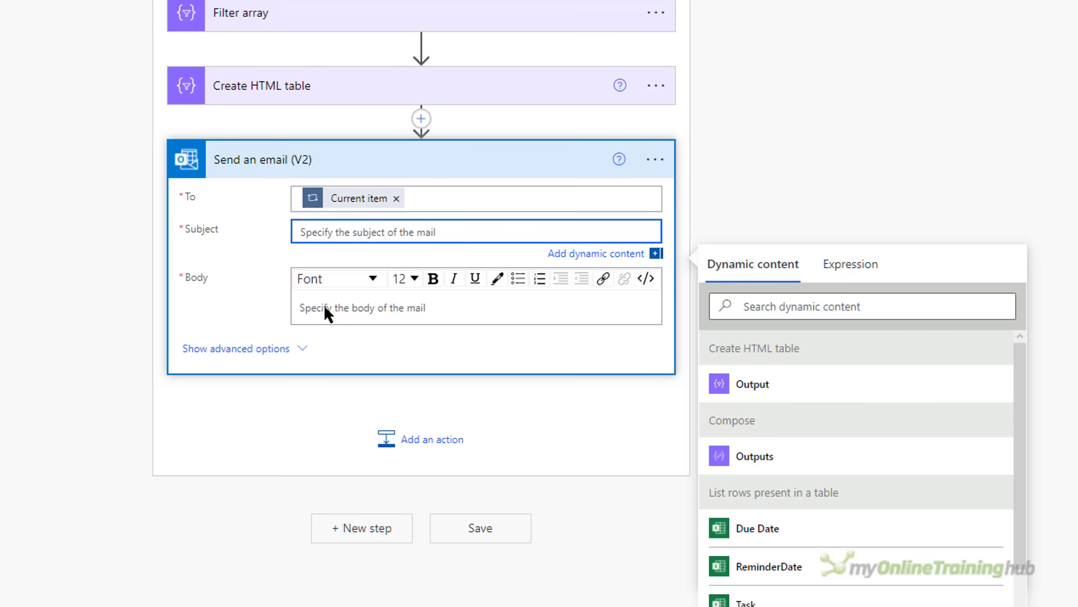
type("Tasks Due")
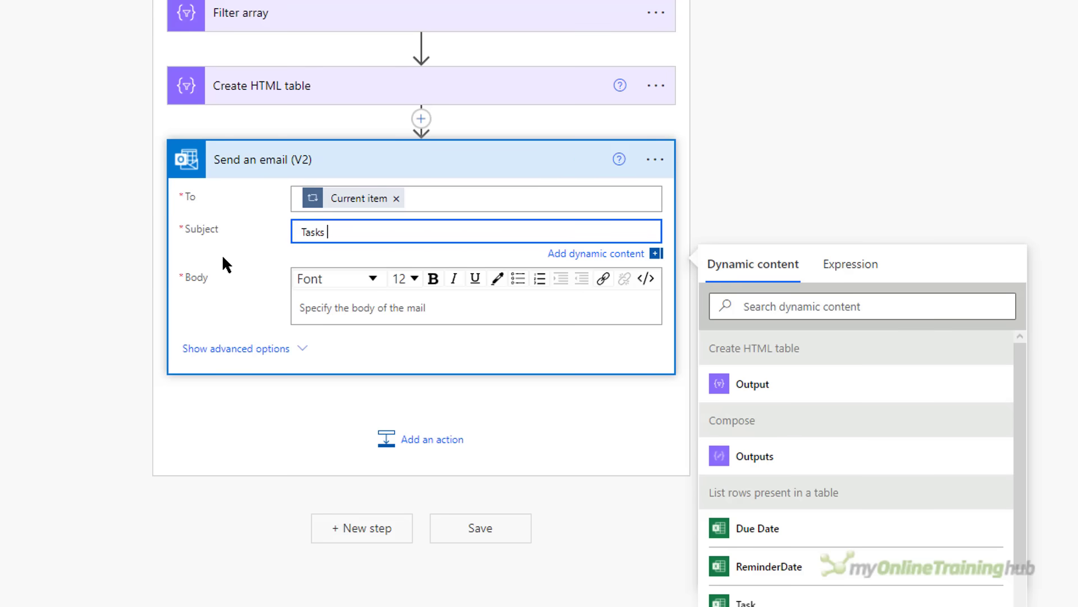
left_click(309, 306)
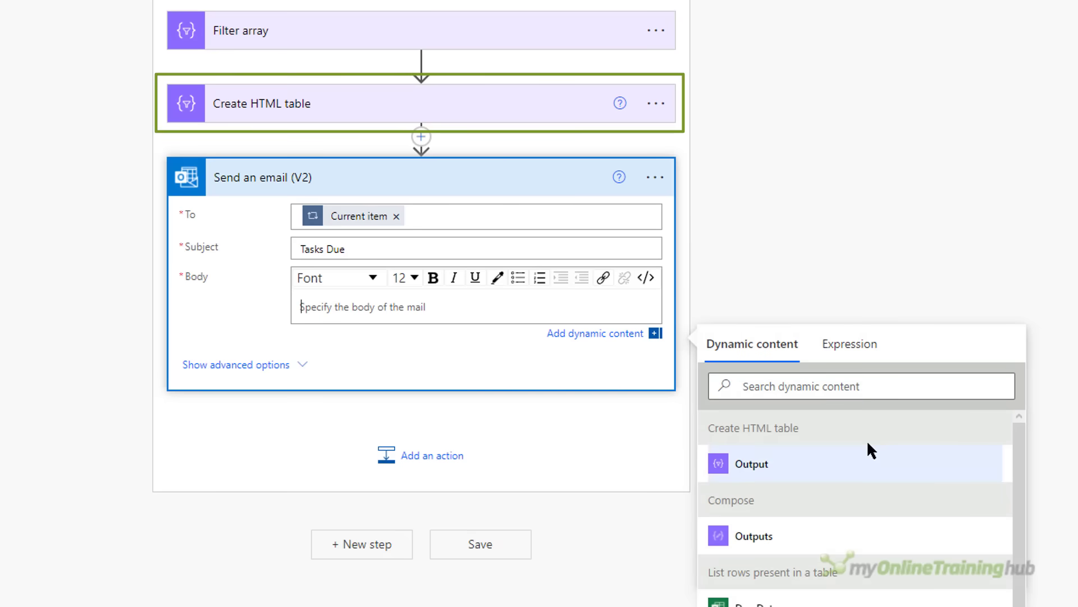
left_click(770, 463)
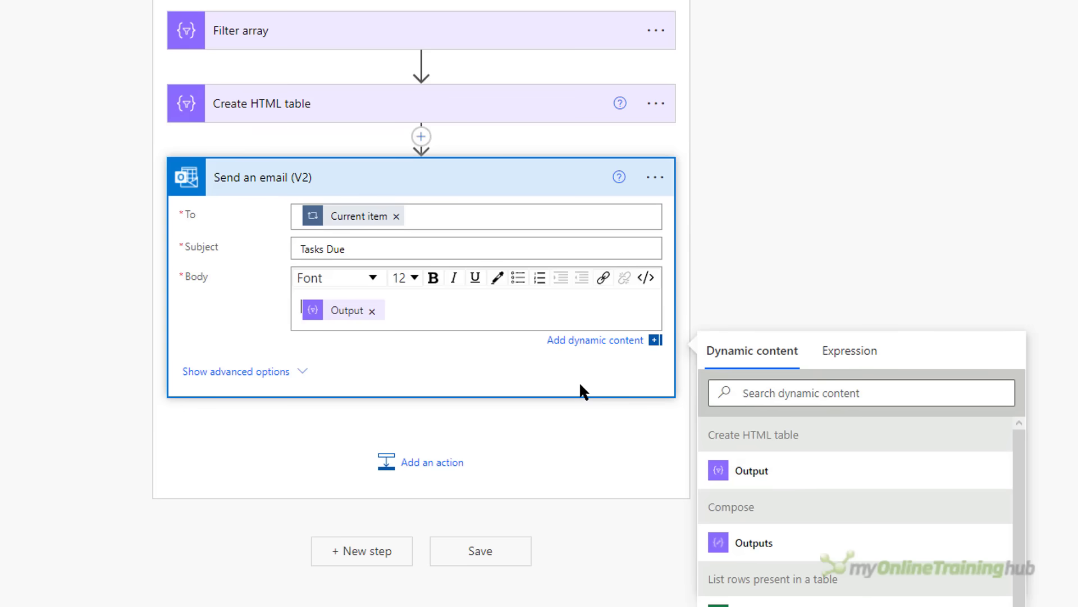
key("Return")
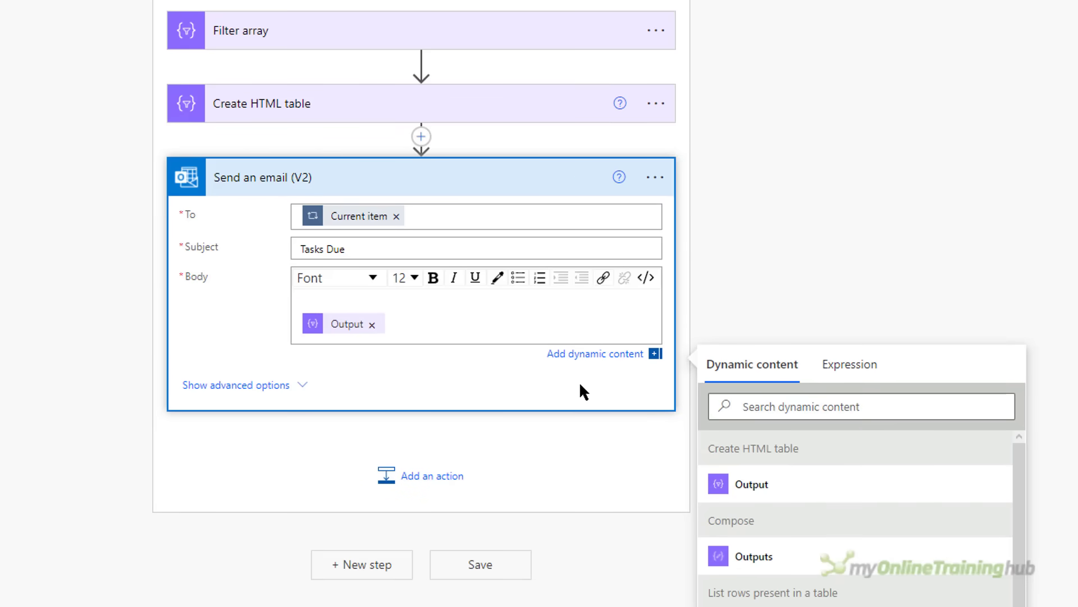
type("Please find a list of your upcoming tasks:")
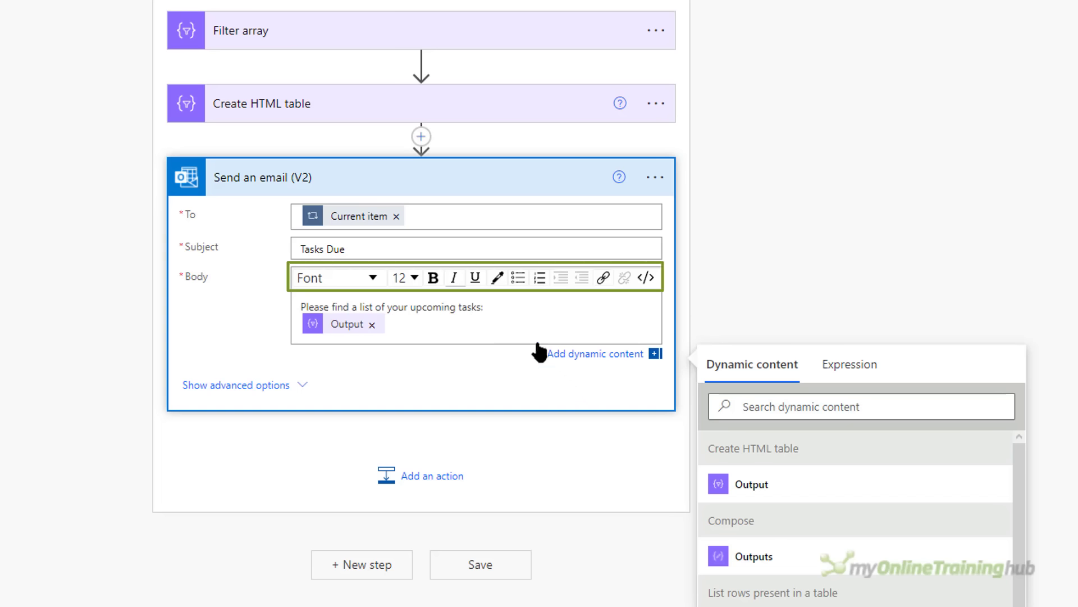
Check the email body in HTML code view, then return to rich-text editing
left_click_drag(487, 307, 292, 308)
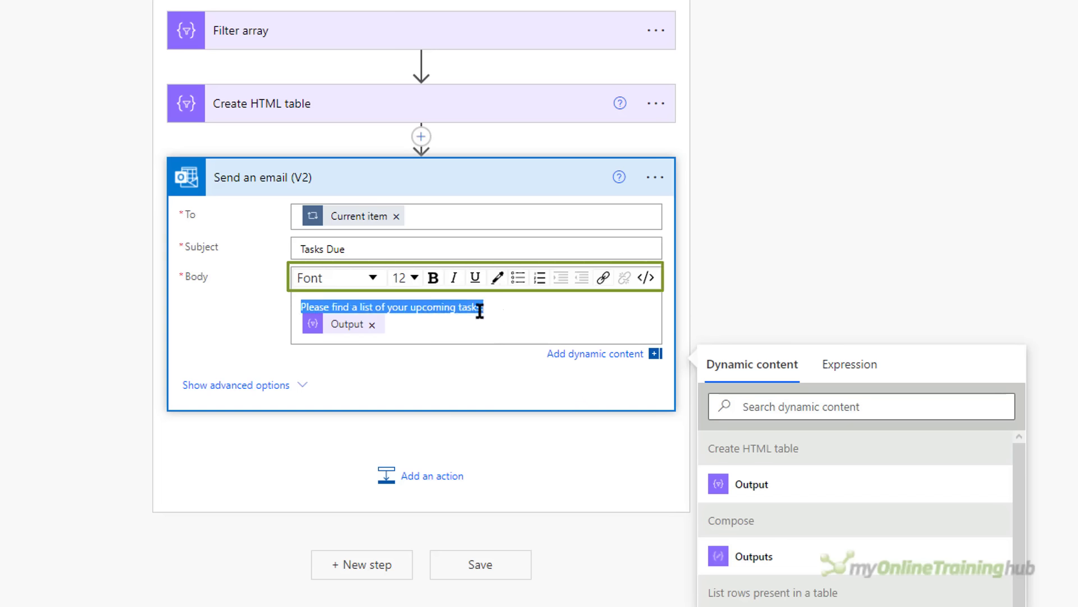
left_click(482, 308)
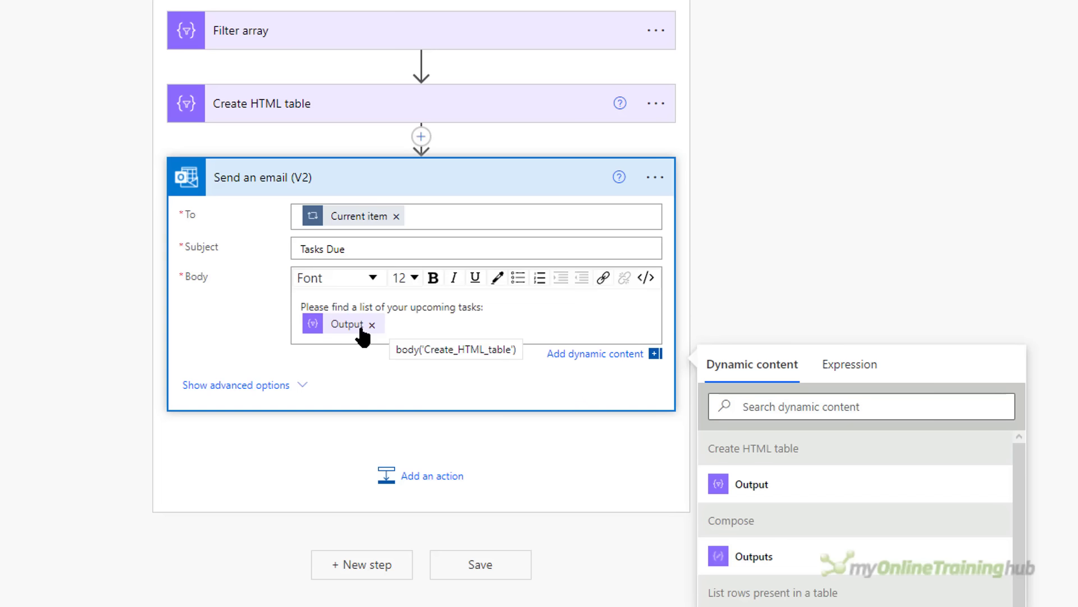
left_click(647, 276)
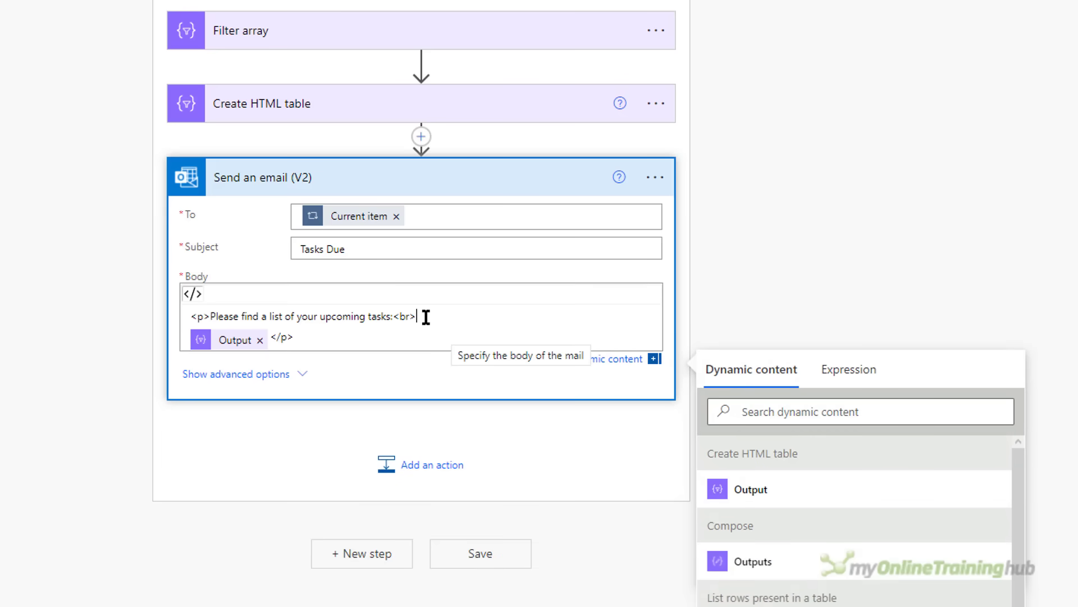
left_click(192, 294)
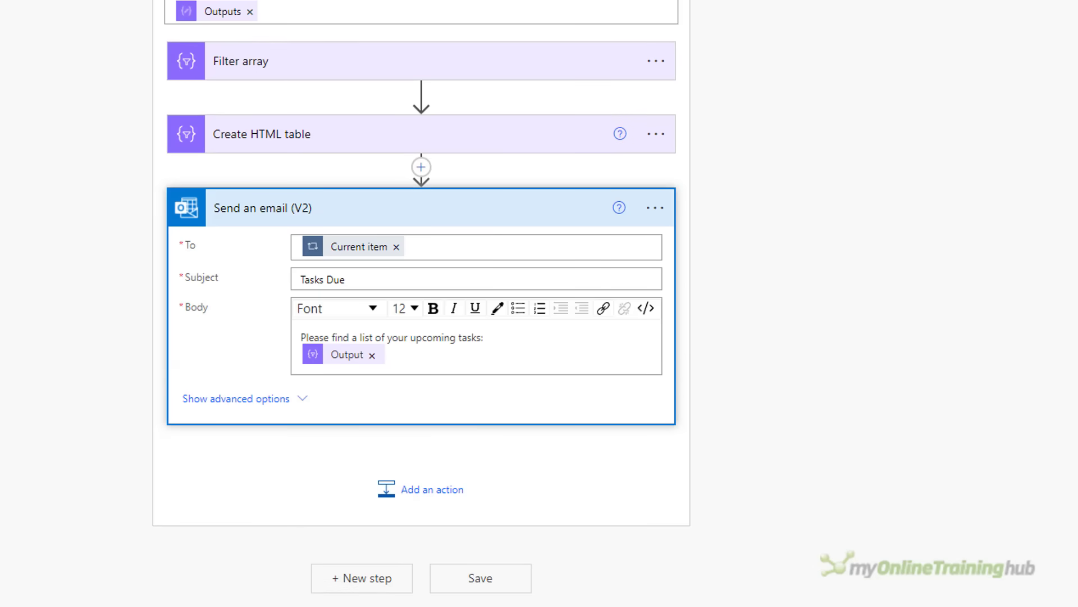
Show the email's advanced options and set Importance to High
left_click(284, 400)
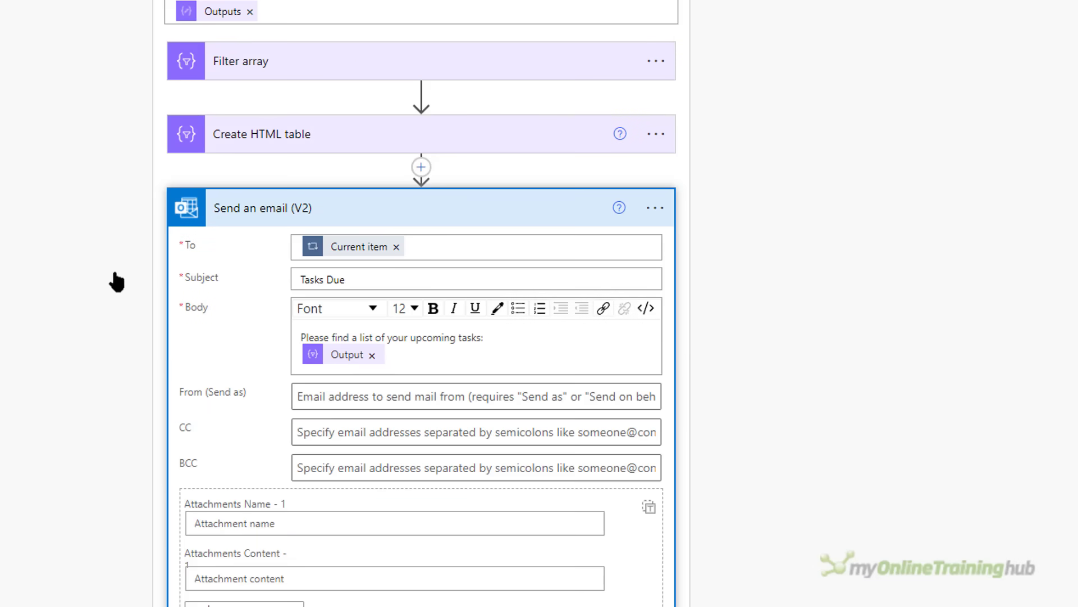
scroll(103, 303, "down", 5)
scroll(108, 359, "up", 2)
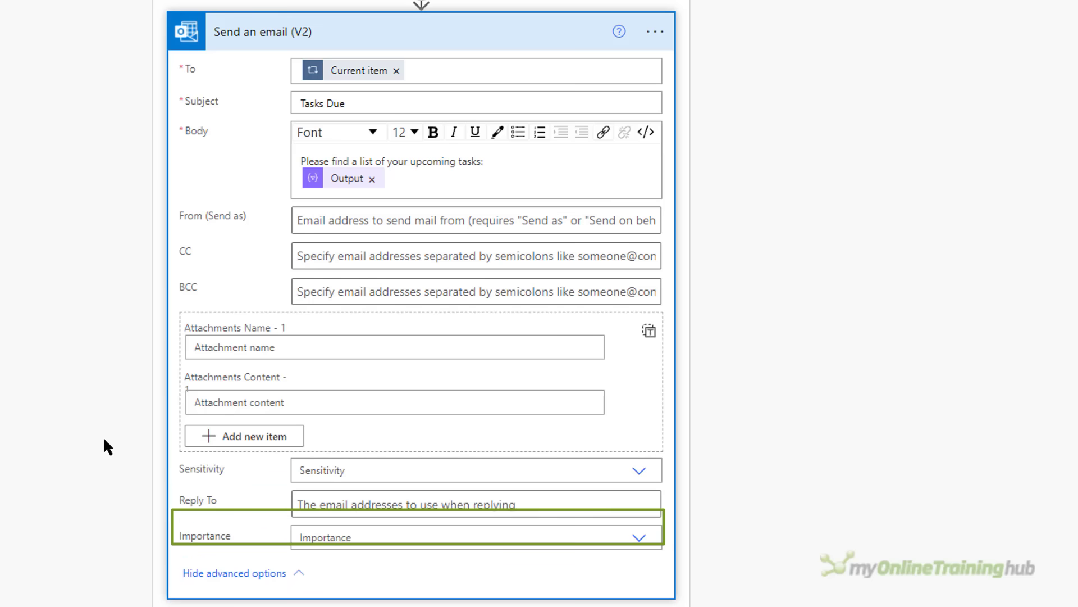
left_click(403, 537)
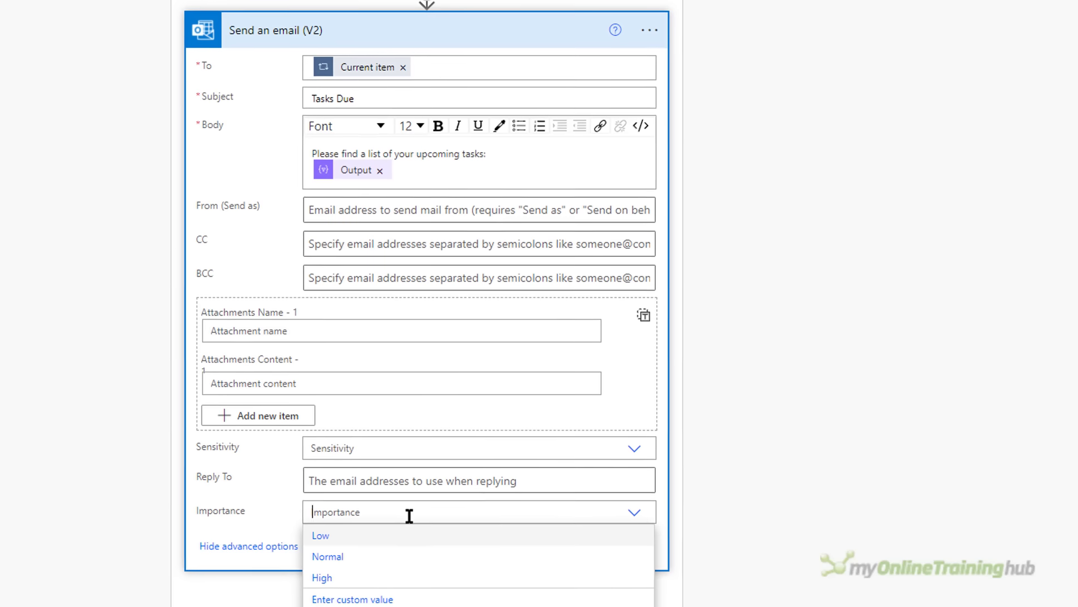
left_click(401, 578)
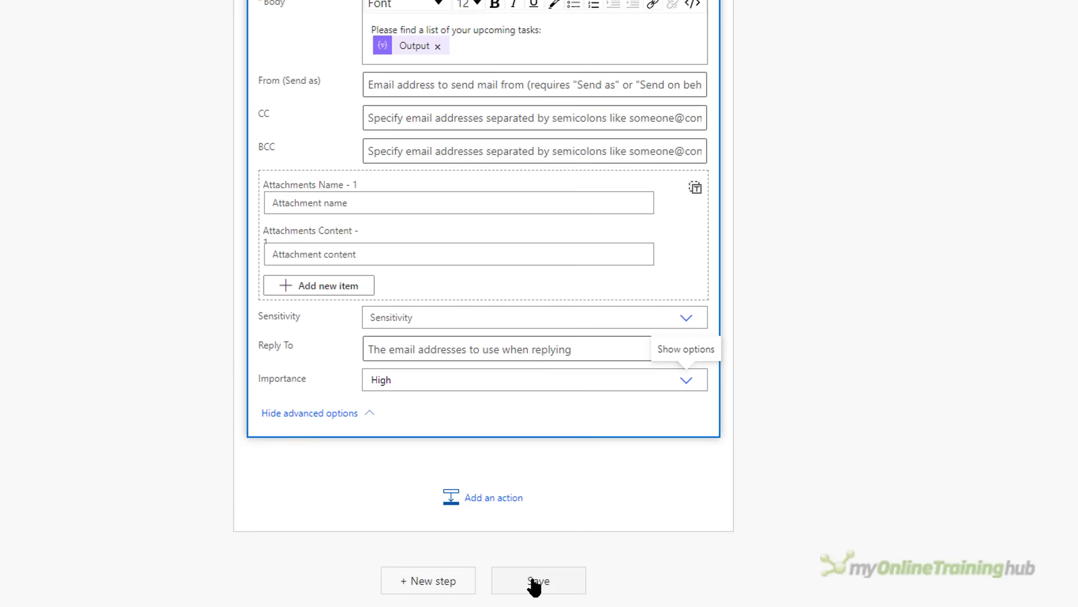
left_click(535, 584)
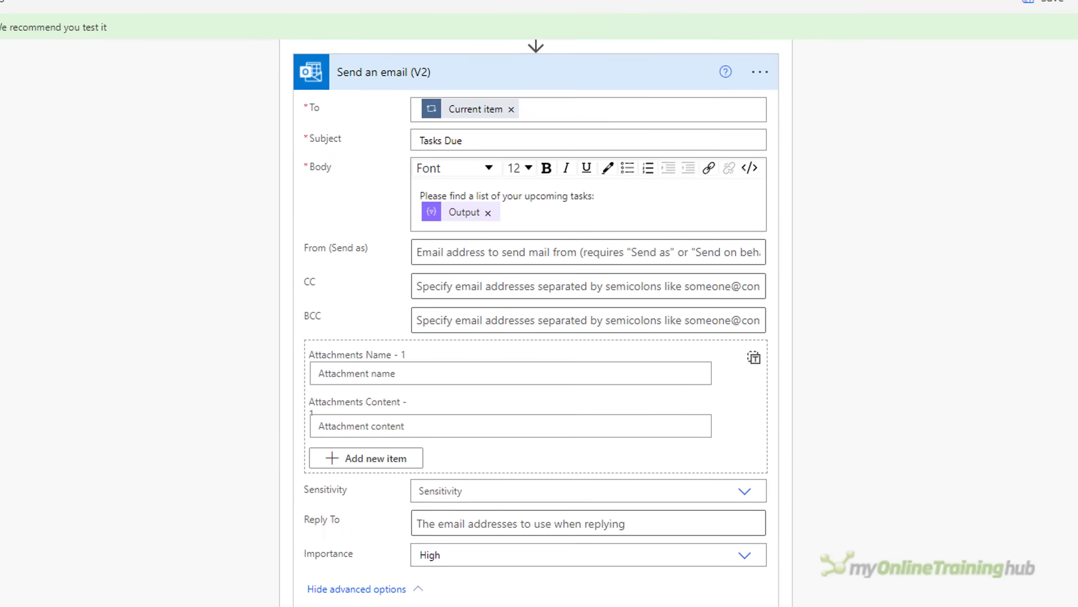
scroll(536, 323, "up", 10)
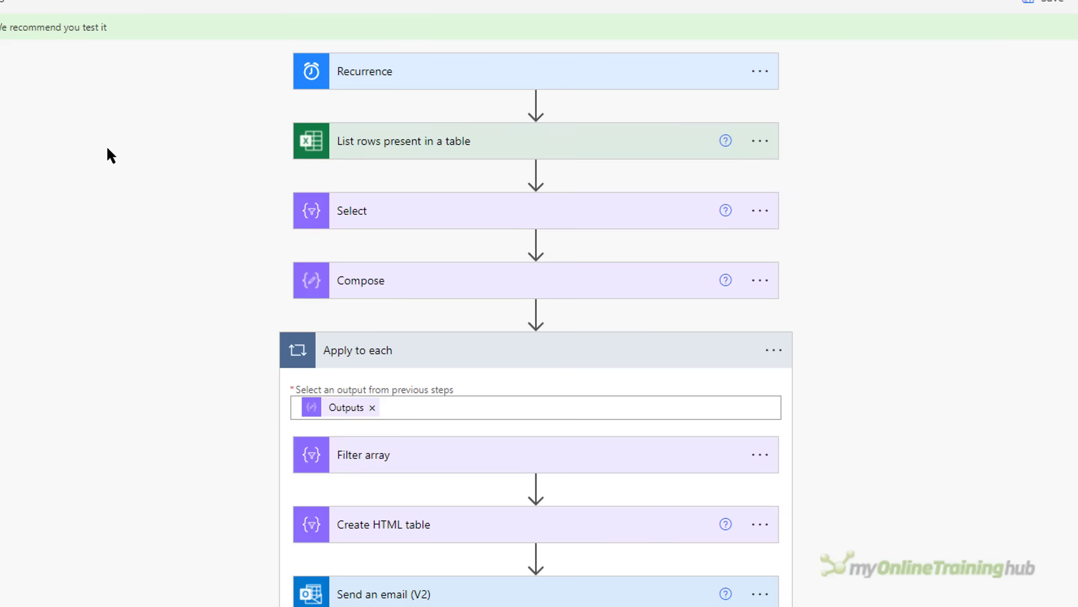
left_click(433, 77)
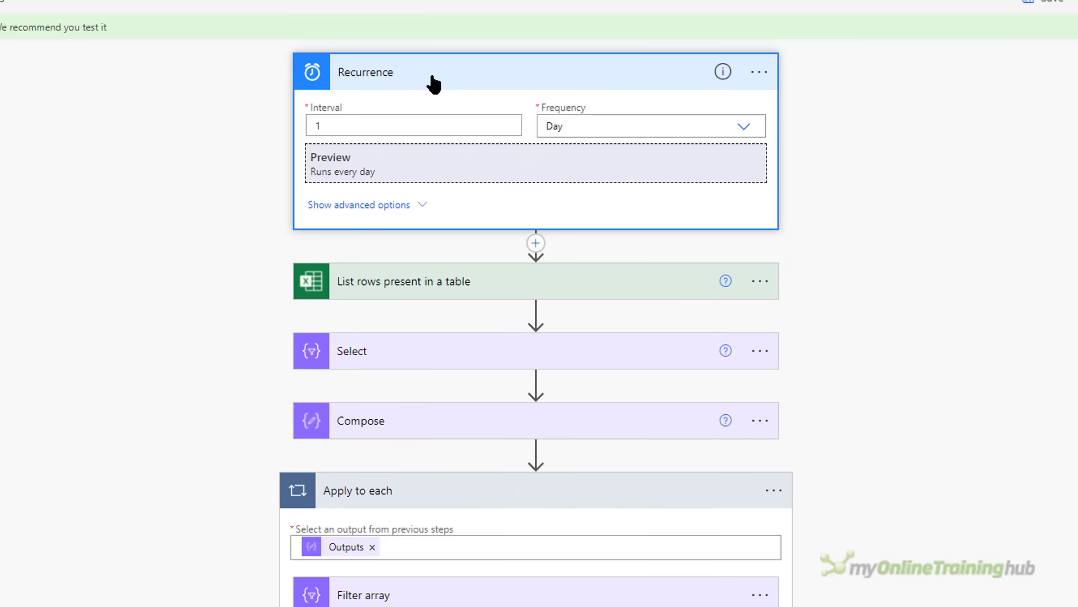
left_click(434, 84)
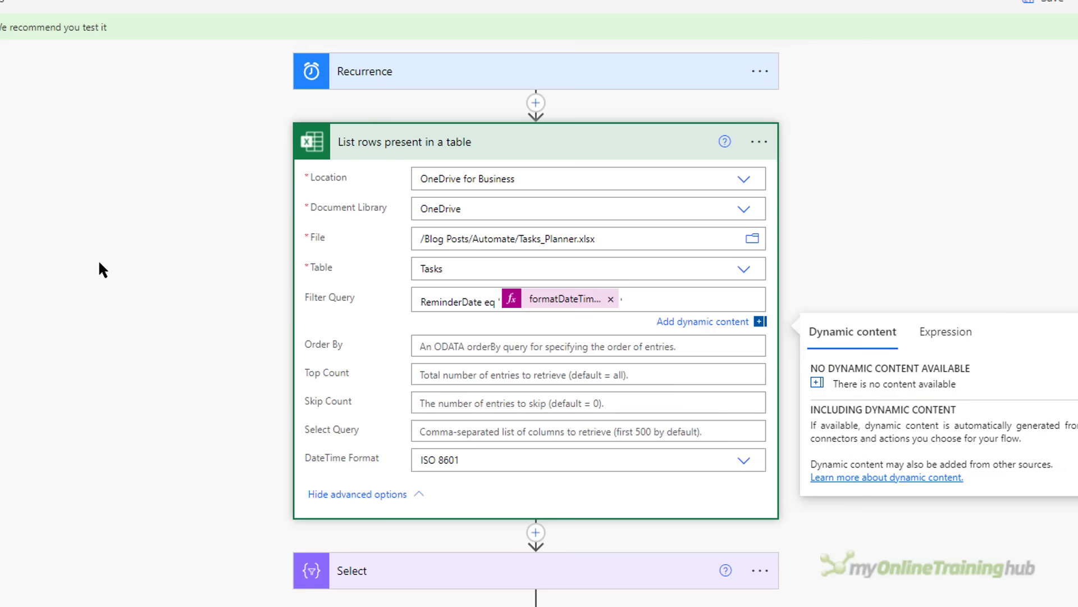
left_click(506, 142)
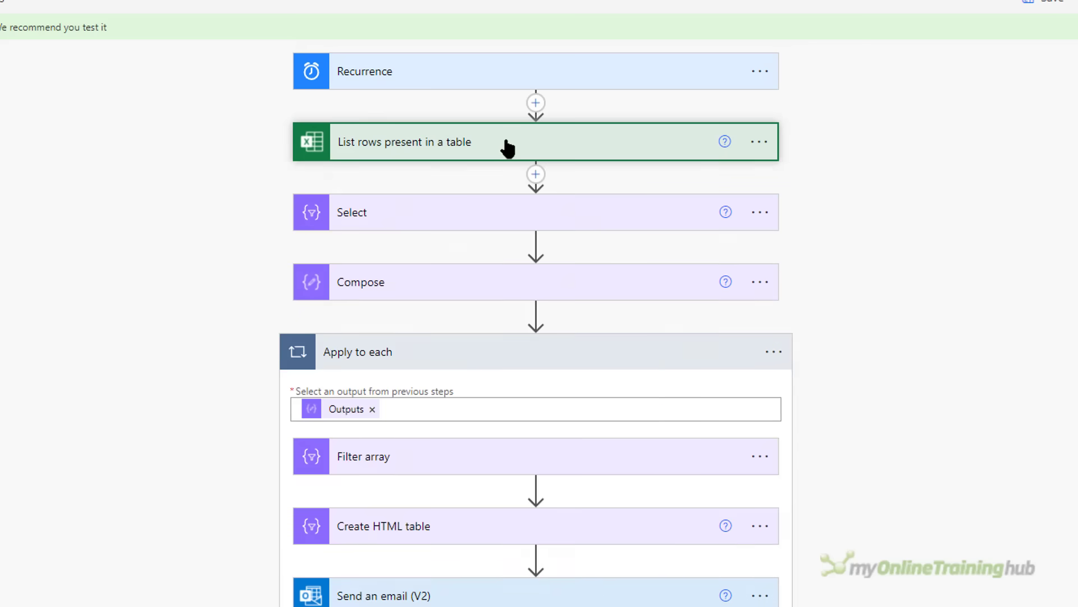
left_click(515, 224)
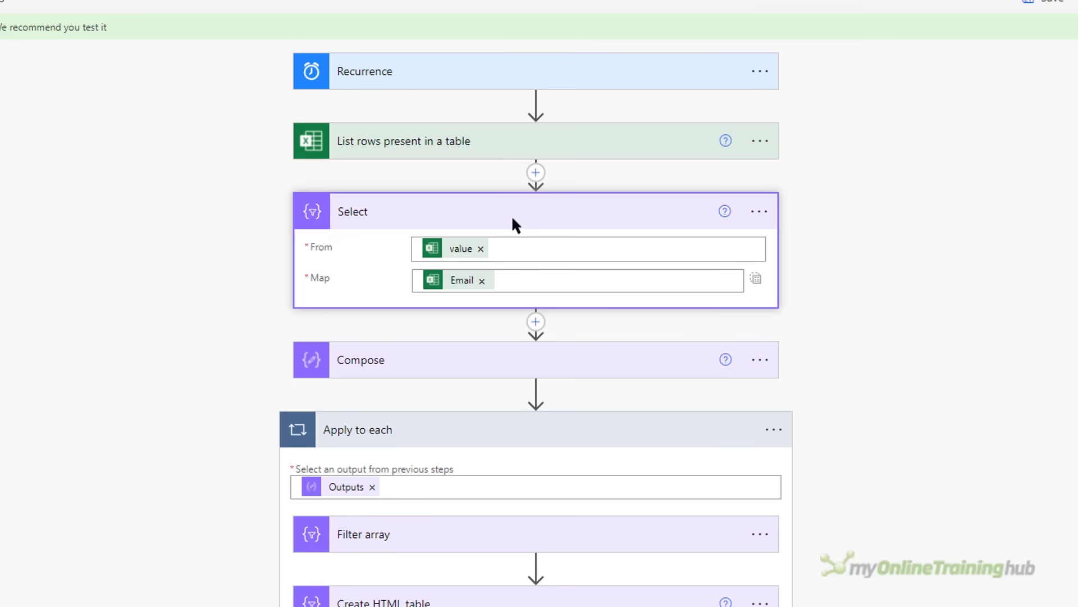
left_click(519, 360)
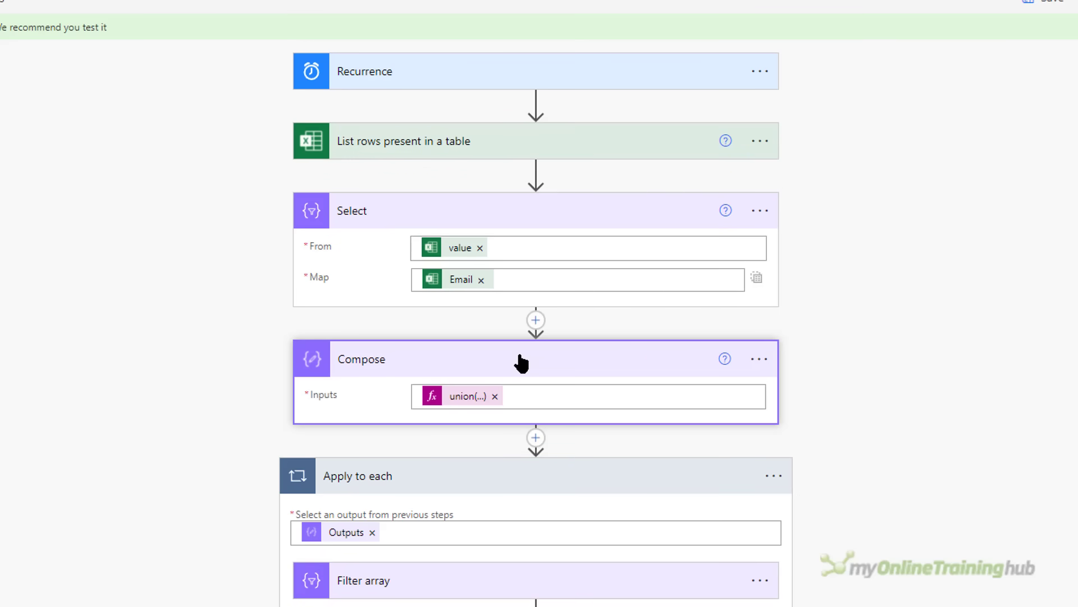
scroll(186, 298, "down", 7)
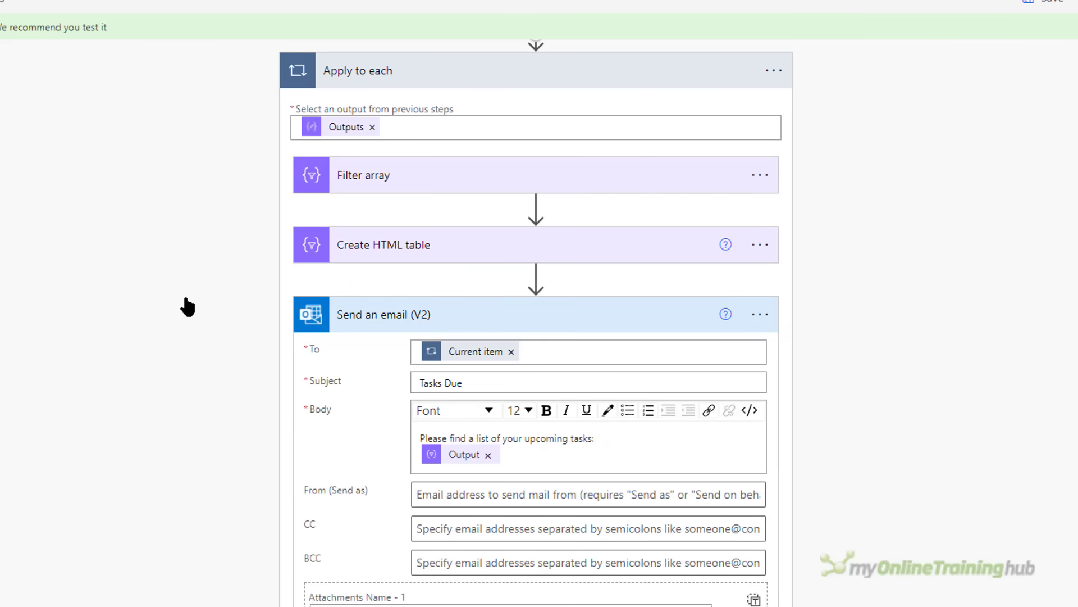
Start a manual test of the flow and run it
left_click(1061, 45)
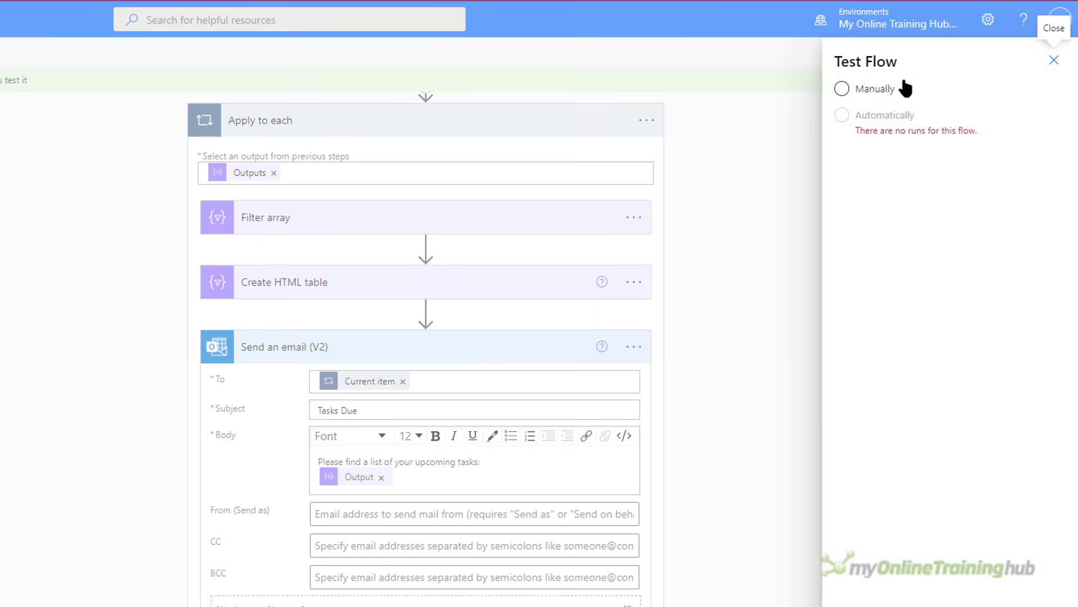
left_click(862, 82)
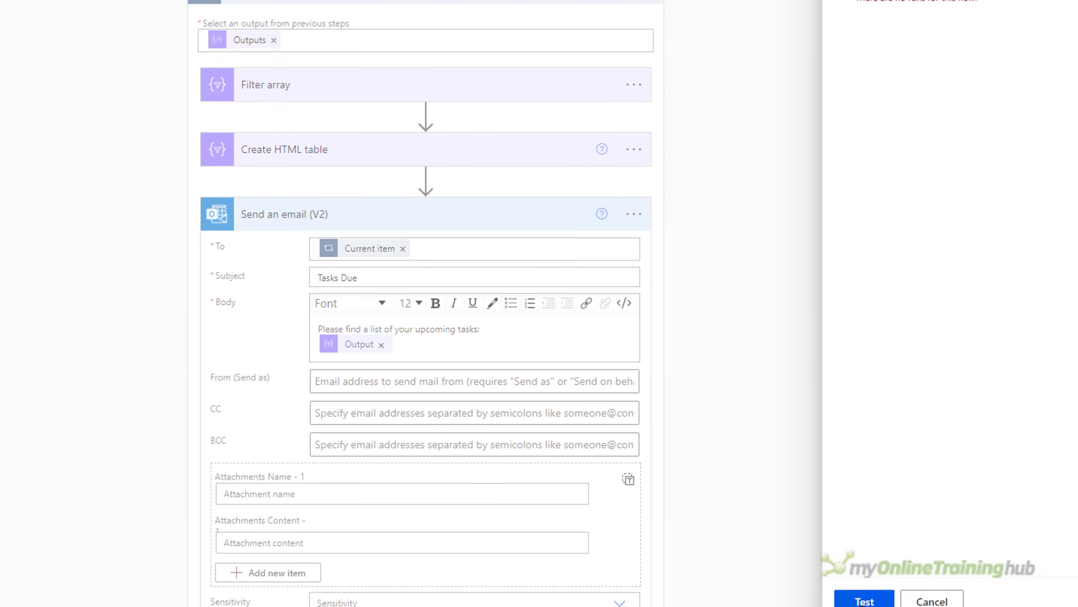
left_click(862, 582)
left_click(863, 587)
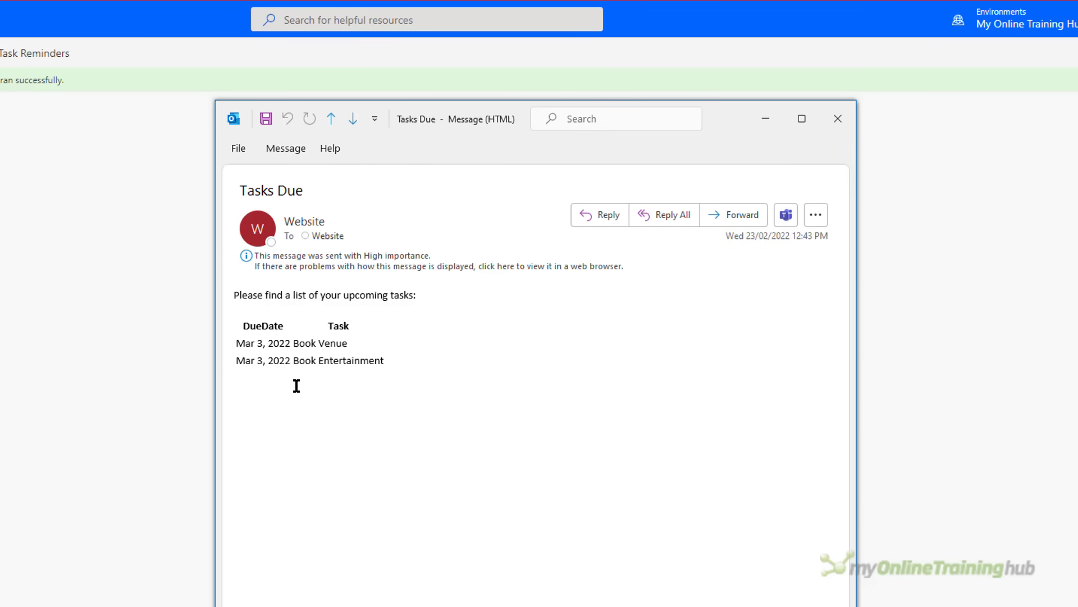
Review both due dates in the Tasks Due email's table, then minimize the message
double_click(246, 343)
left_click(249, 361)
double_click(249, 361)
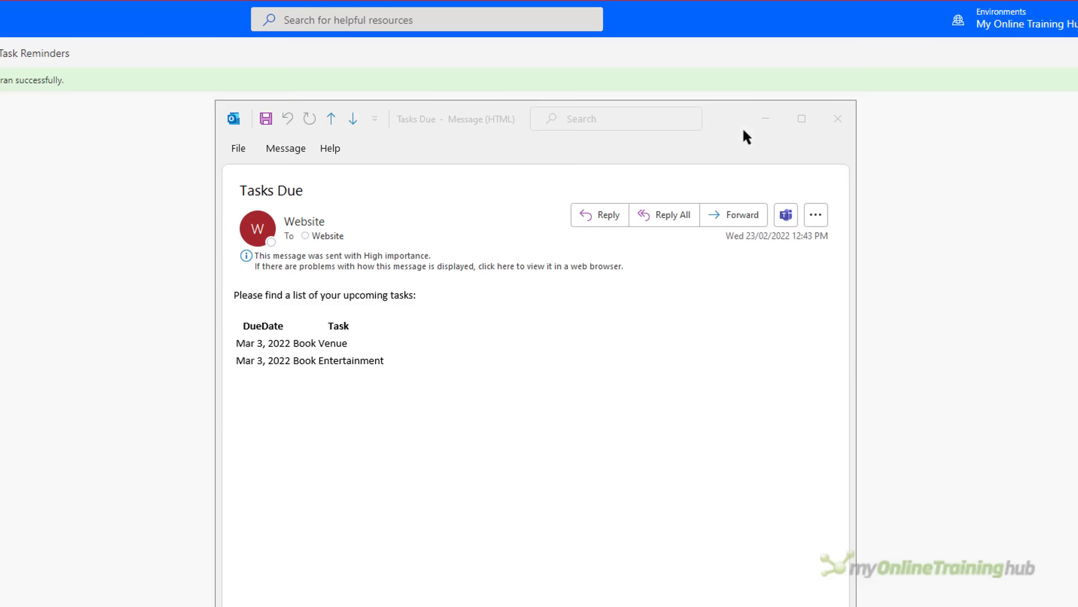
left_click(760, 121)
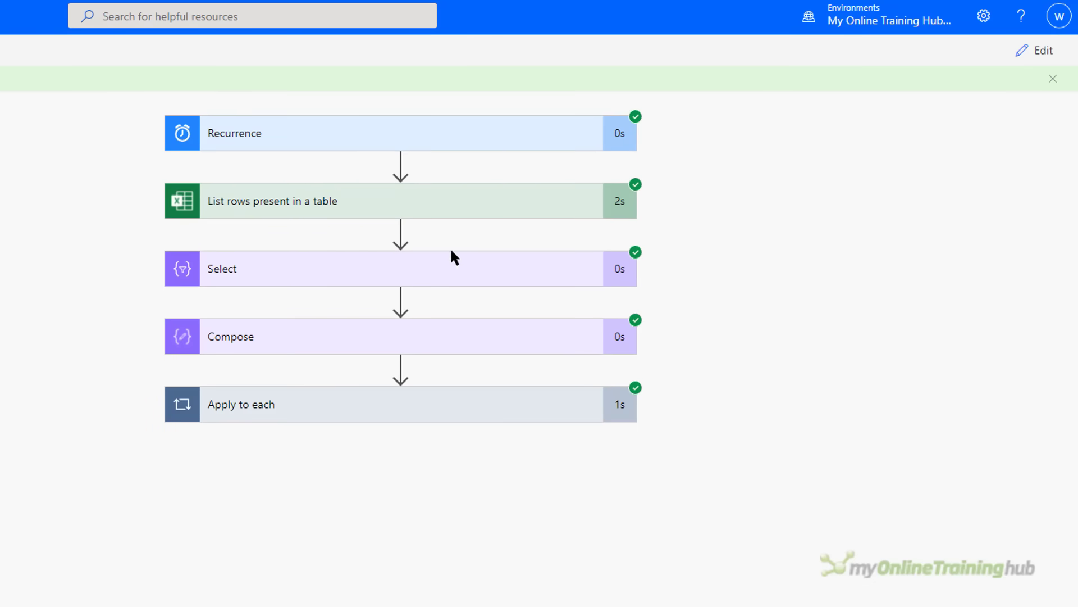
Inspect the Select step's run outputs, then show Compose's two unique manager addresses
left_click(429, 280)
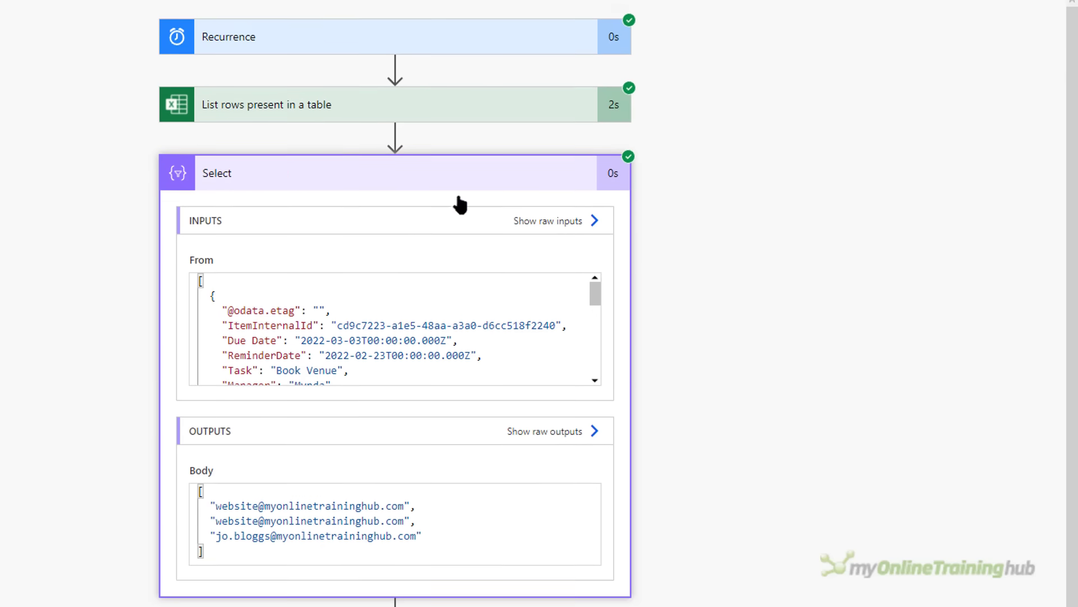
left_click_drag(597, 258, 604, 347)
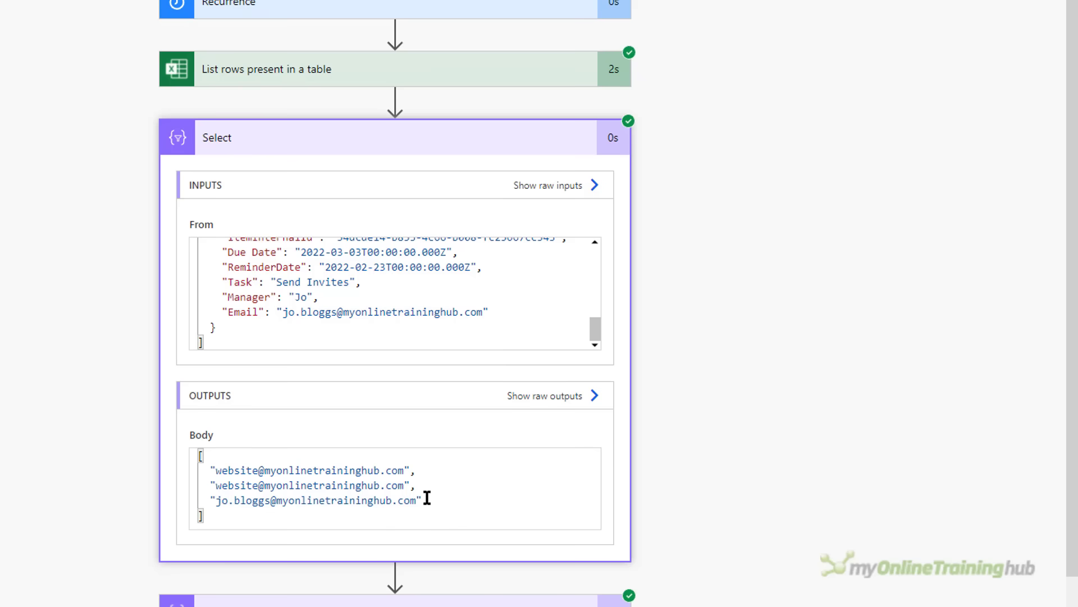
left_click(427, 146)
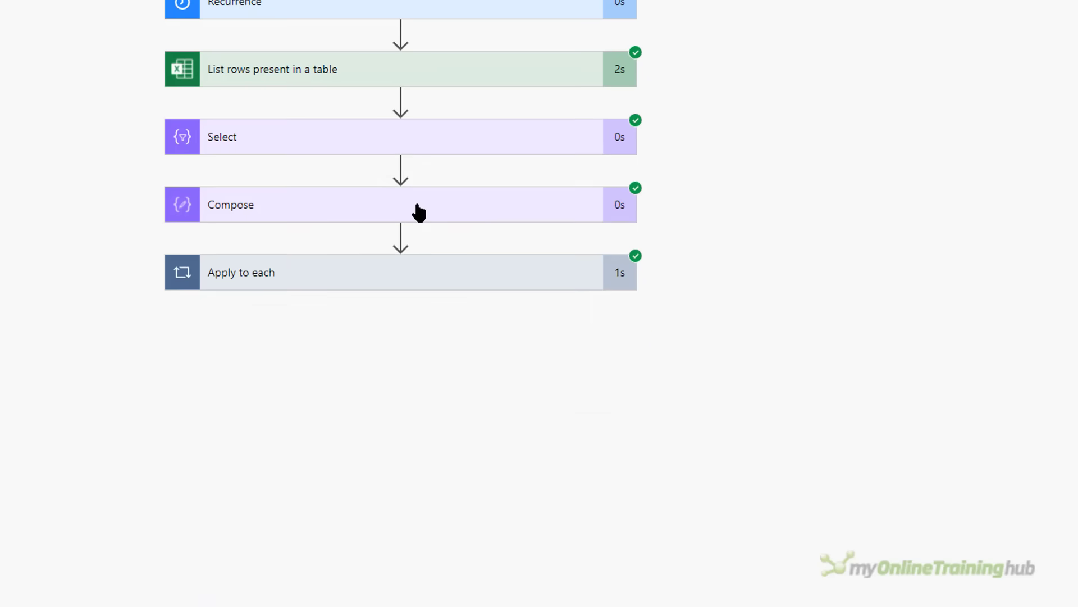
left_click(420, 212)
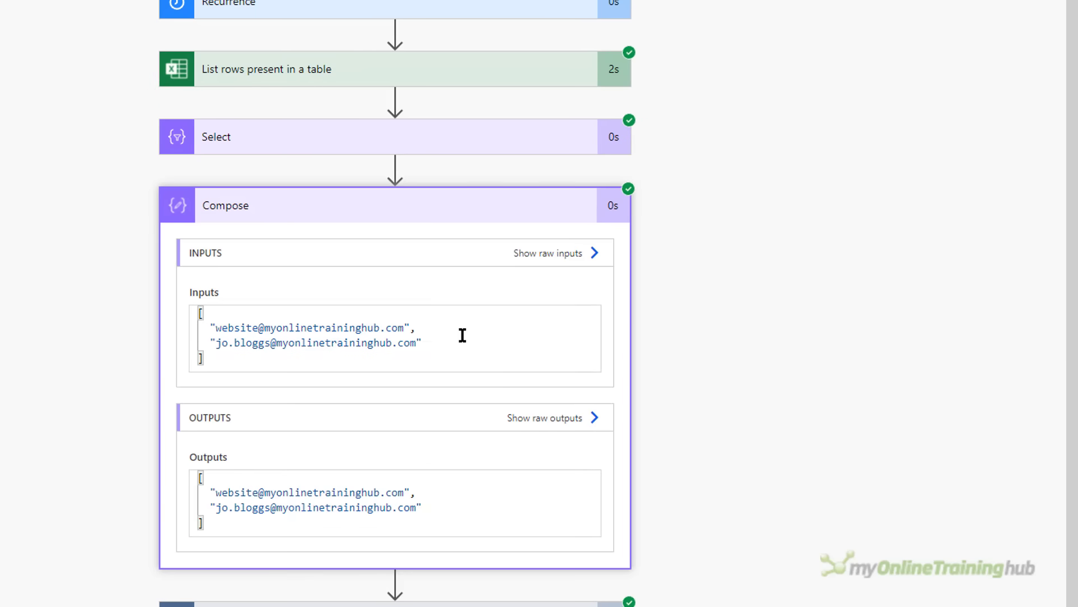